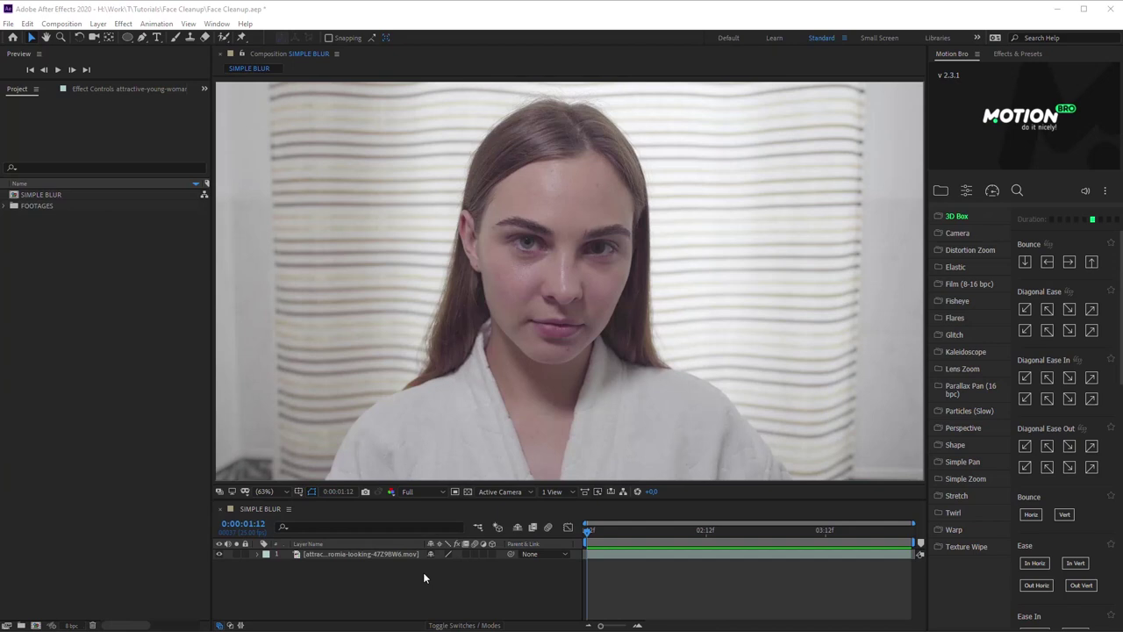
Draw a small ellipse mask over the chin blemish and set its mode to None
left_click(408, 555)
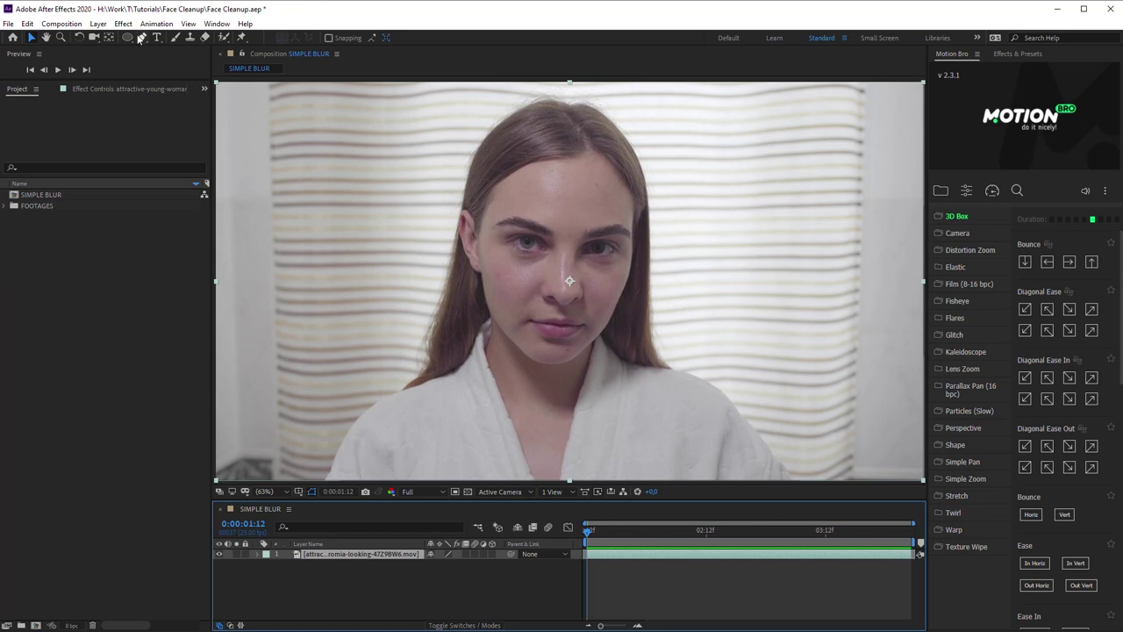
scroll(577, 407, "up", 3)
key("h")
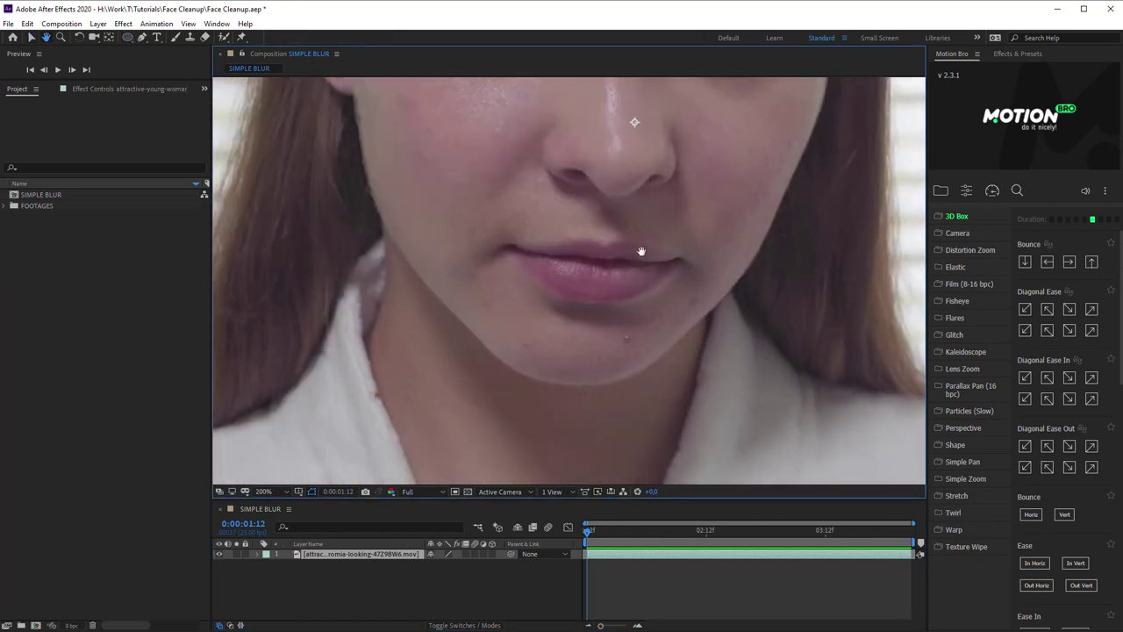
key("q")
left_click_drag(616, 323, 642, 348)
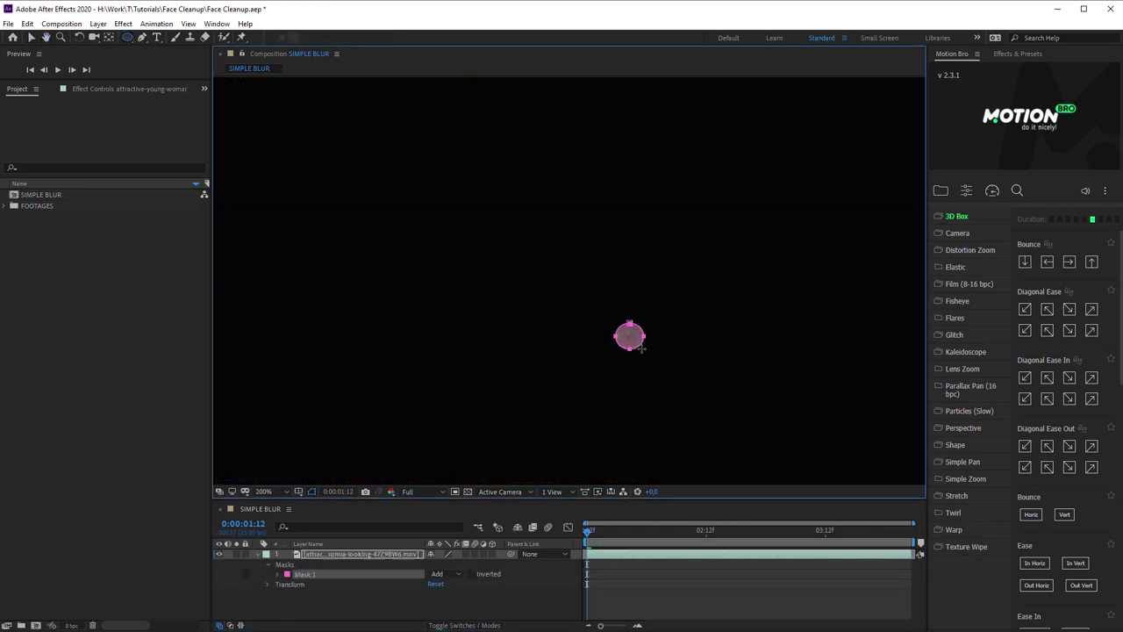
left_click(456, 574)
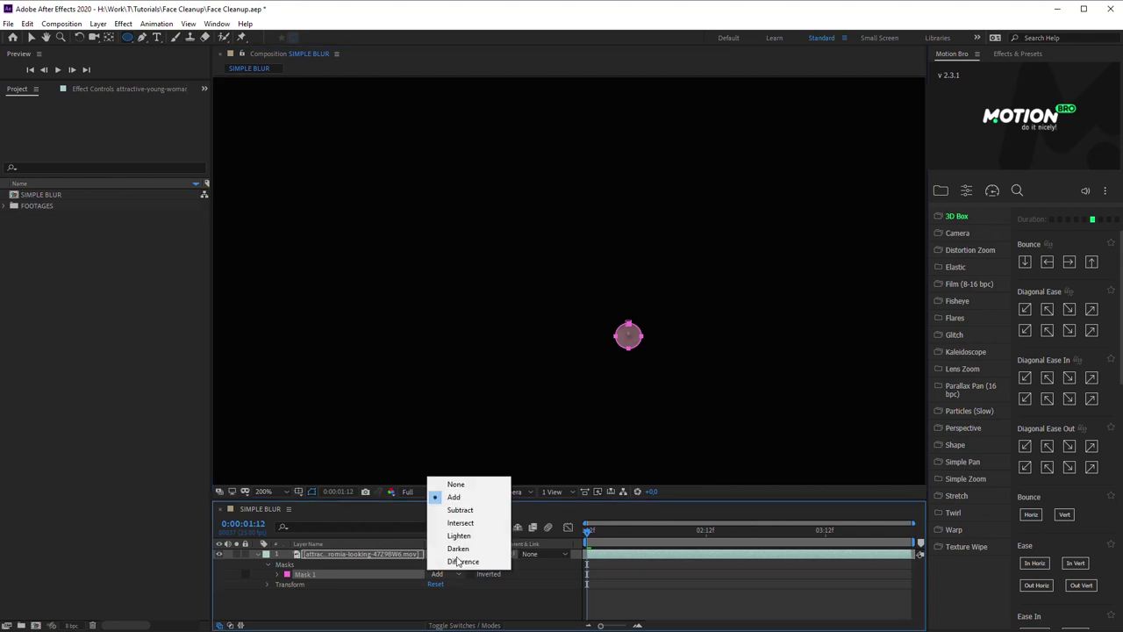
left_click(456, 485)
Track Mask 1 forward through the clip with Position, Scale & Rotation
right_click(393, 575)
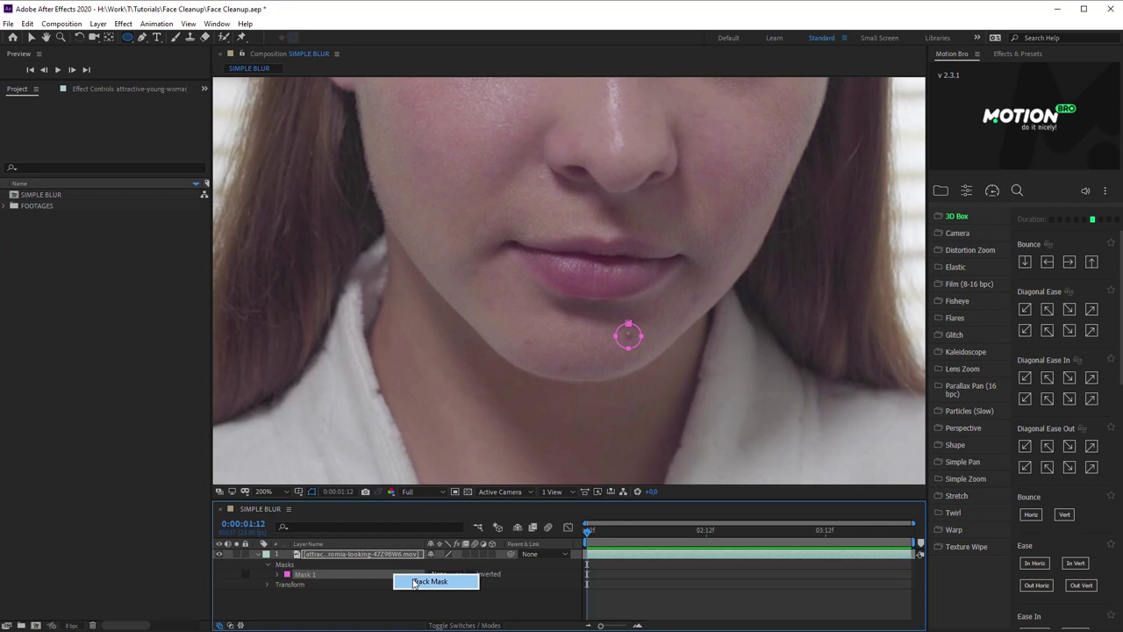
left_click(430, 580)
left_click(998, 367)
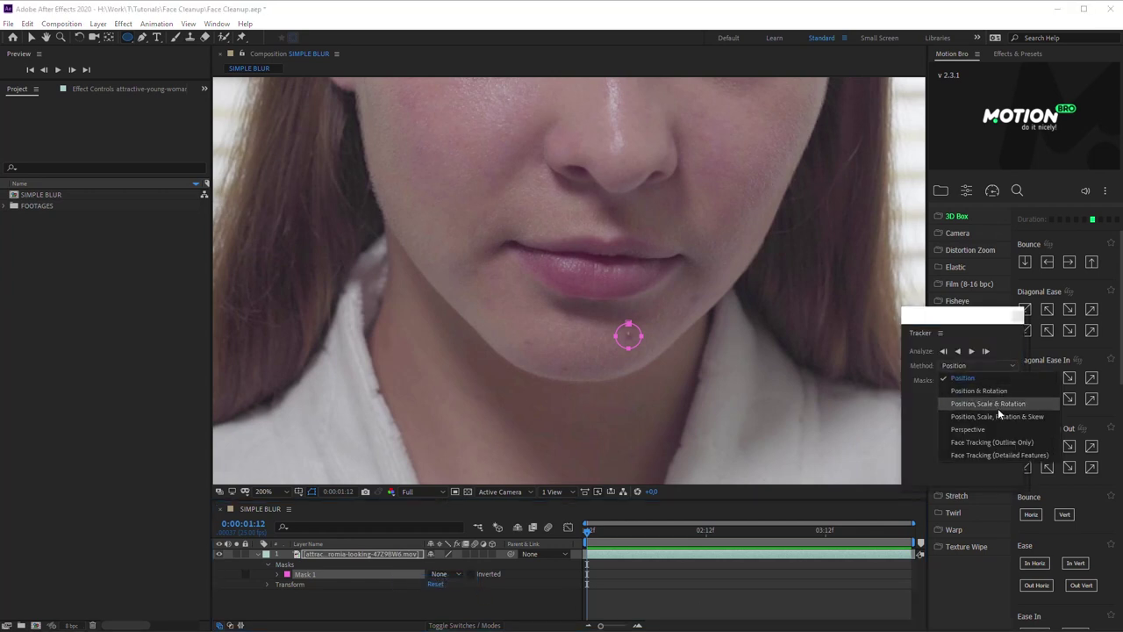
left_click(997, 408)
left_click(972, 352)
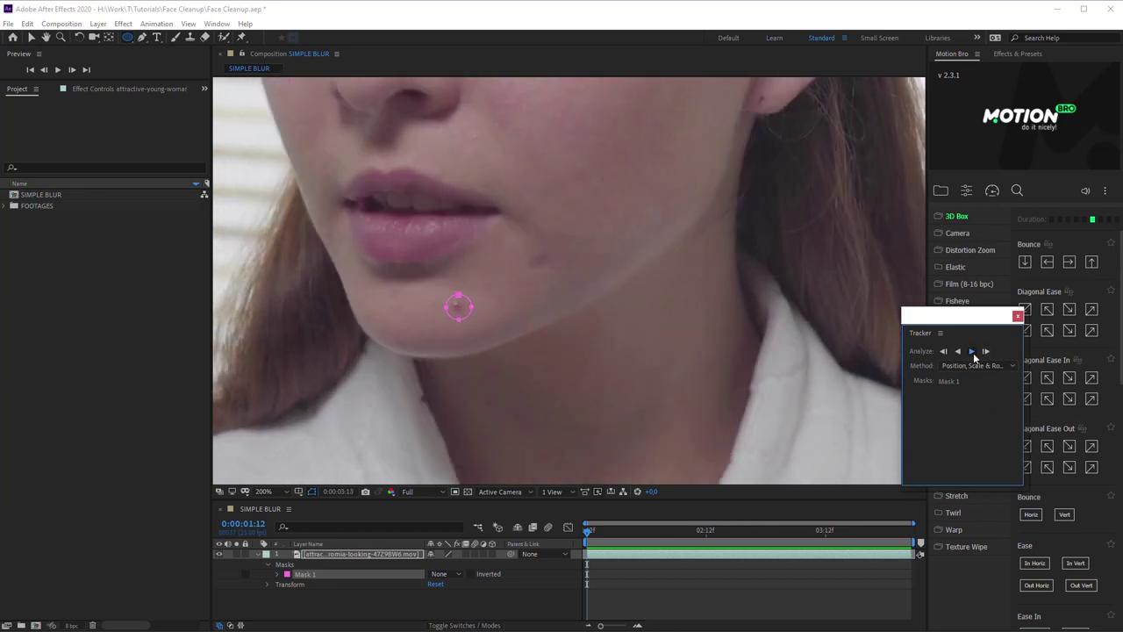
Draw a second ellipse mask over another blemish and set it to None
left_click_drag(498, 247, 539, 281)
left_click(453, 584)
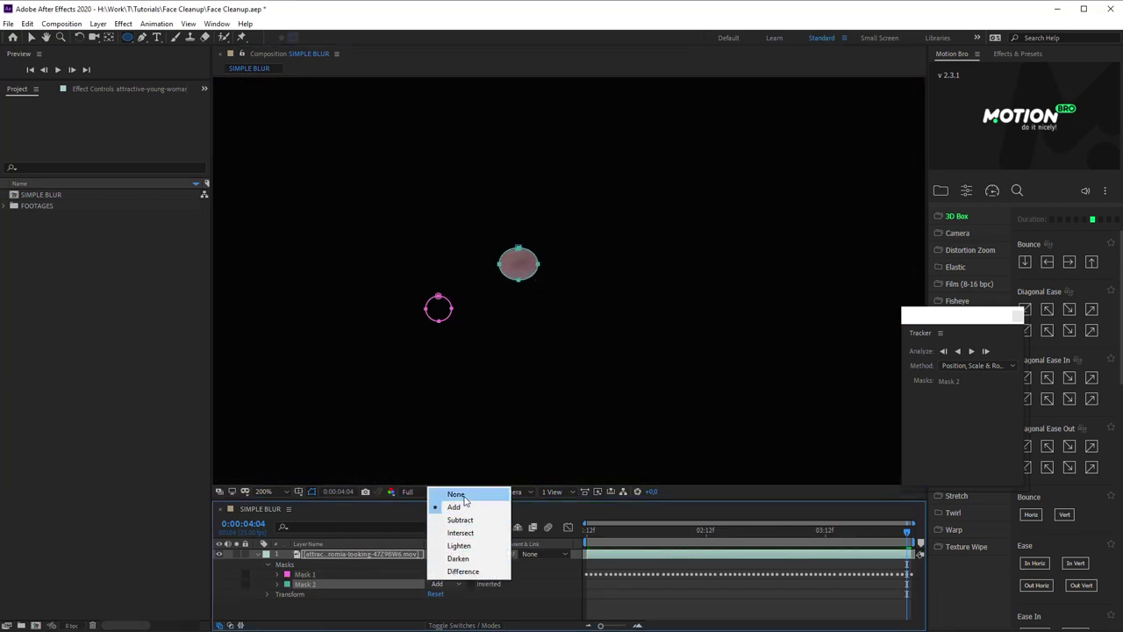
left_click(448, 495)
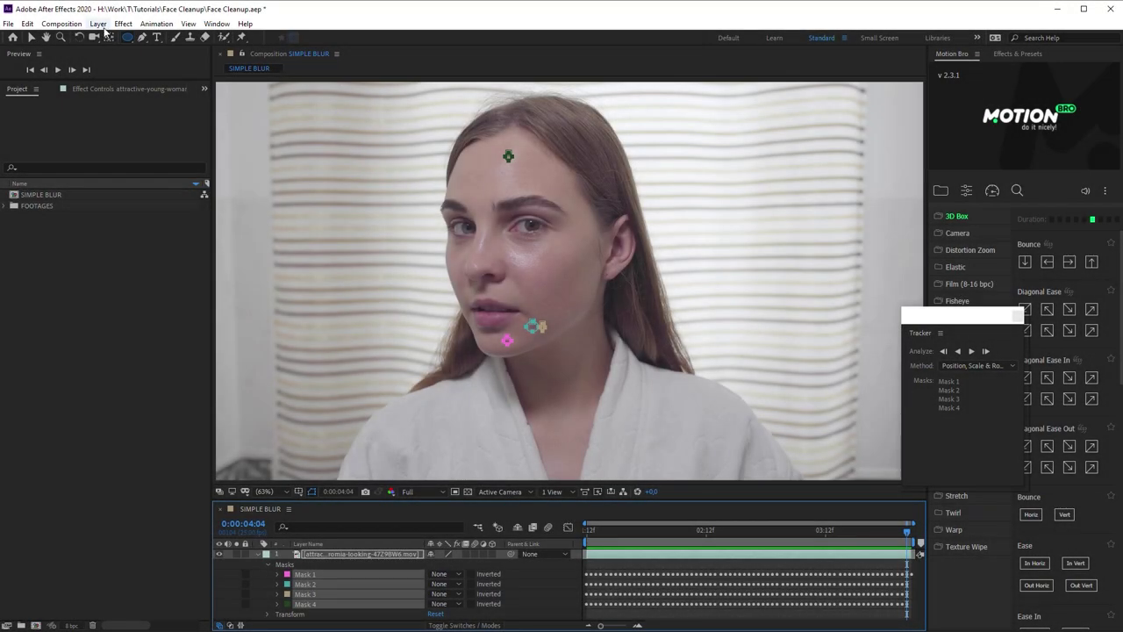
Create a new adjustment layer and name it Patch
left_click(98, 24)
mouse_move(132, 37)
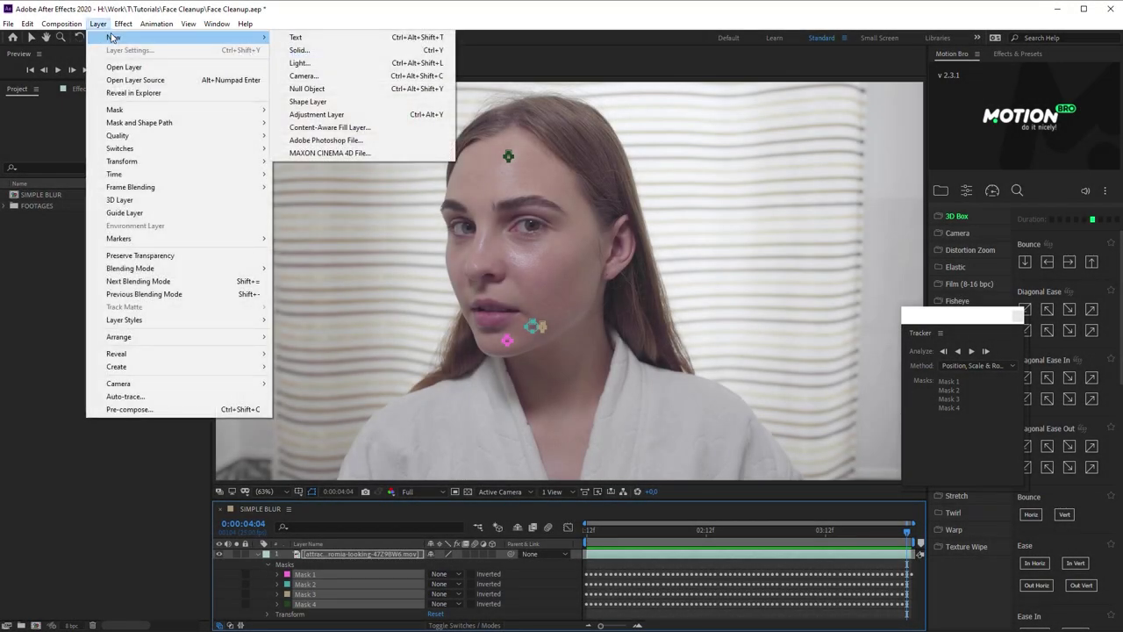
left_click(317, 114)
key("Return")
type("Patch")
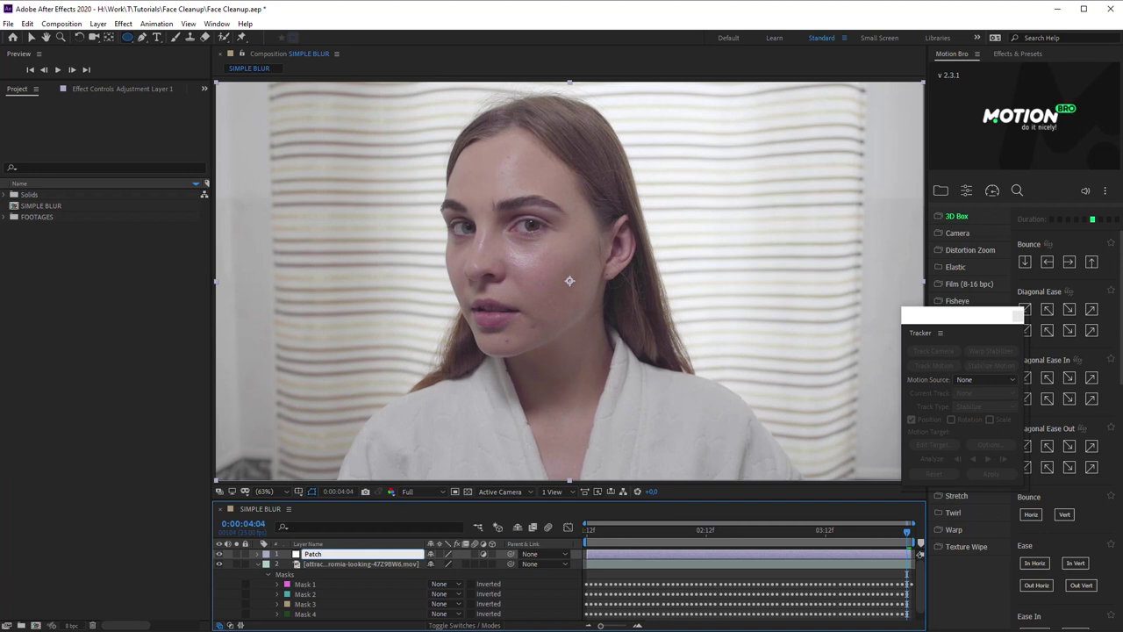
key("Return")
Paste copies of the four blemish masks onto Patch at the first frame, set to Add
left_click(307, 584)
left_click(311, 615, "shift")
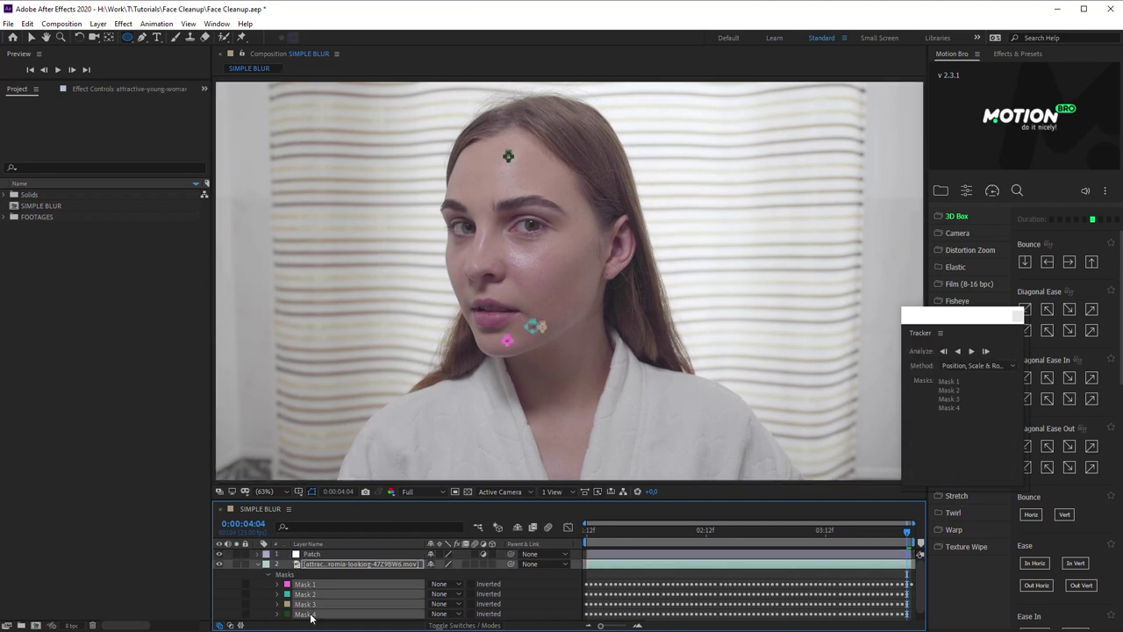
key("ctrl+c")
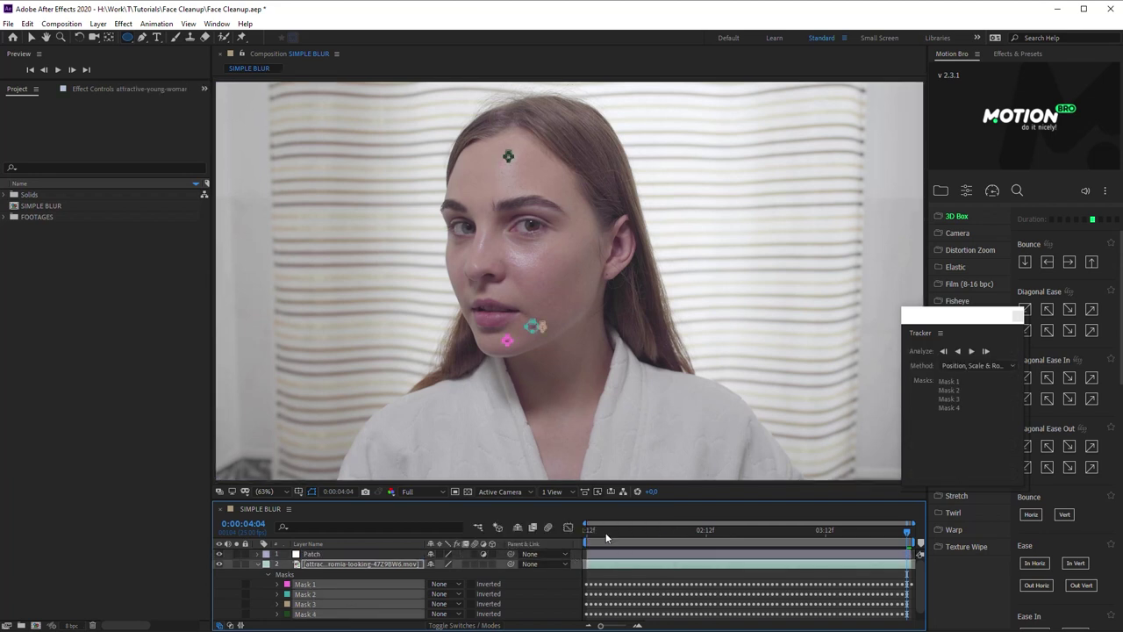
key("Home")
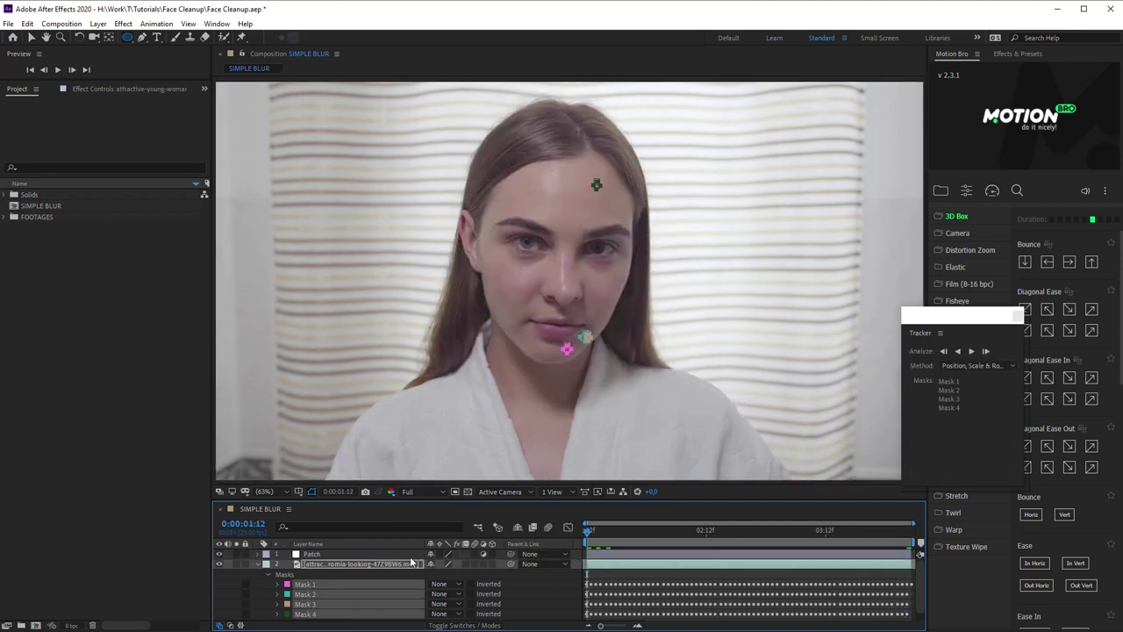
left_click(350, 554)
key("ctrl+v")
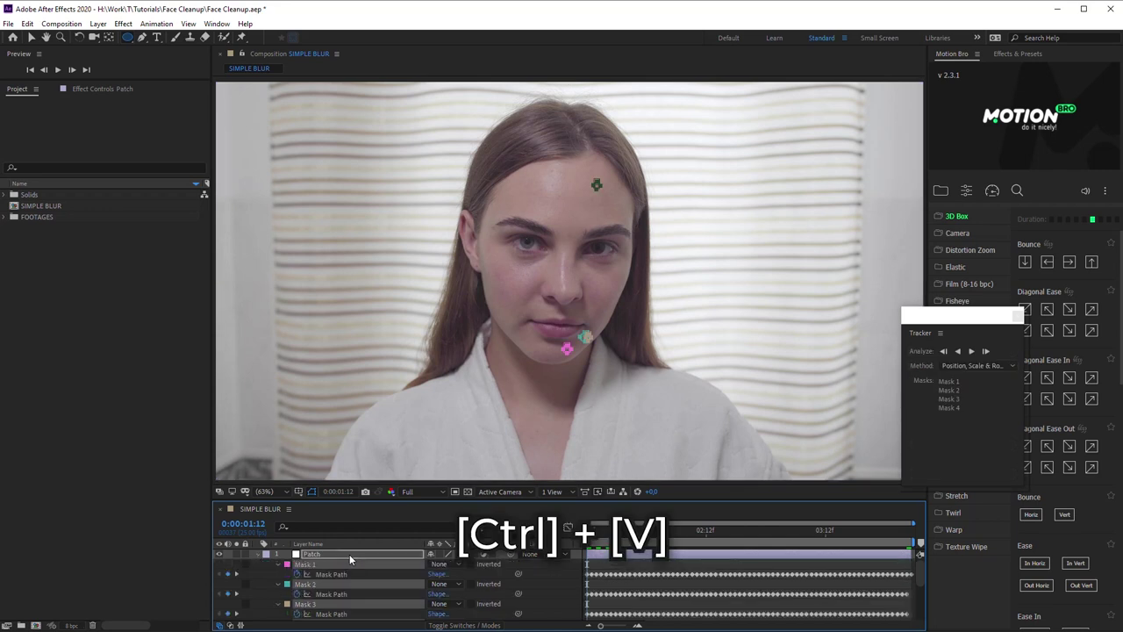
left_click(439, 564)
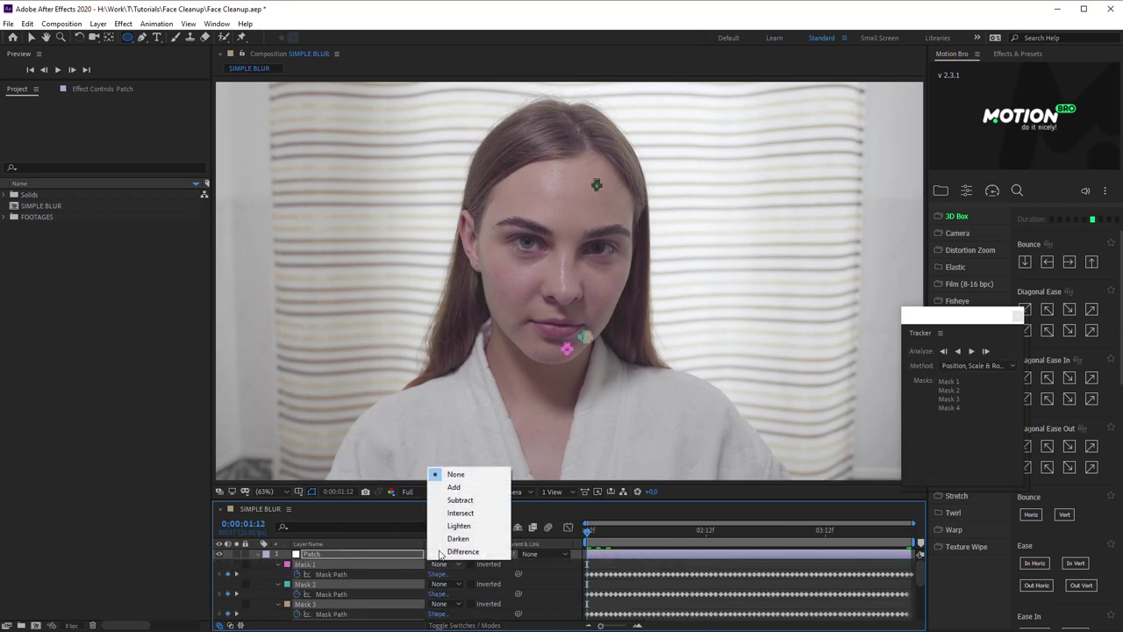
left_click(454, 487)
key("slash")
key("period")
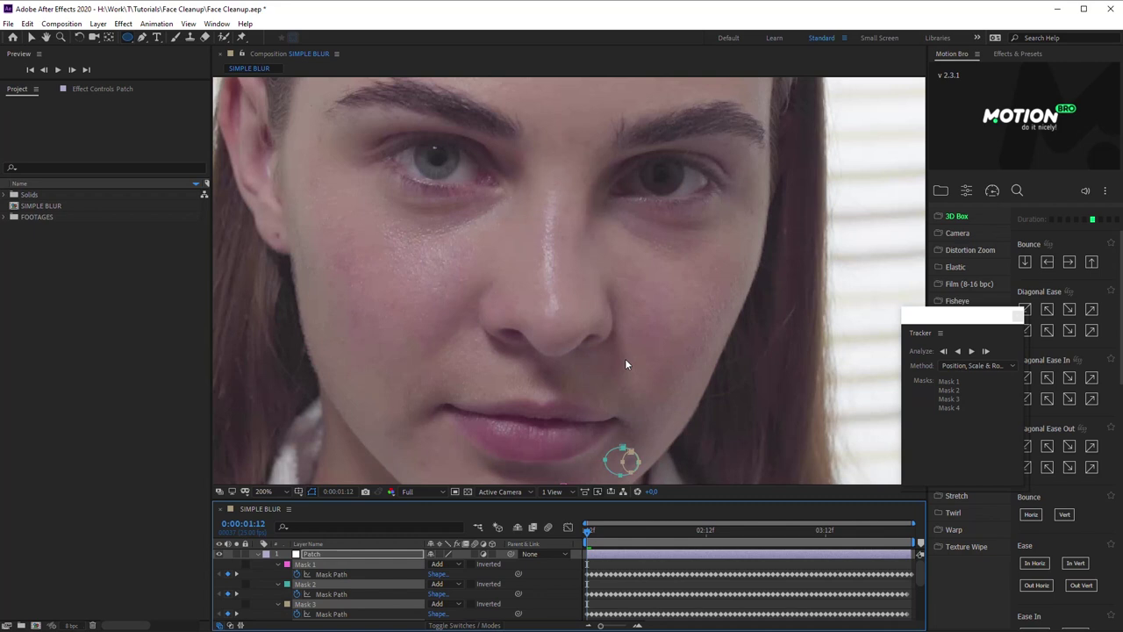
Apply Fast Box Blur to Patch with a blur radius of 4.6
left_click_drag(624, 358, 606, 256)
left_click(123, 24)
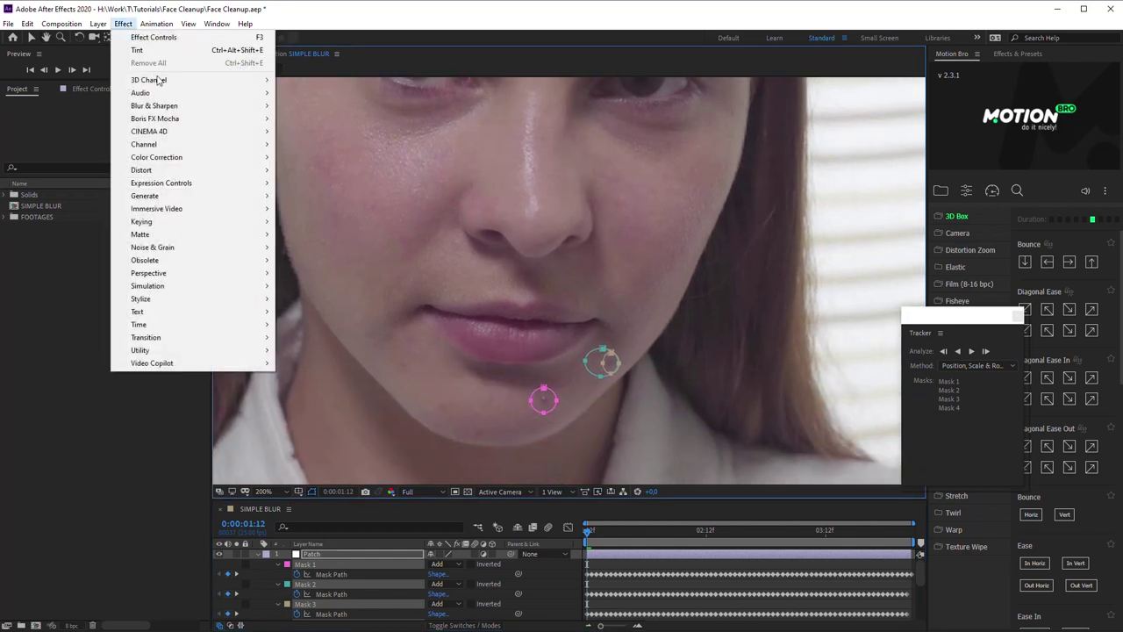
mouse_move(175, 105)
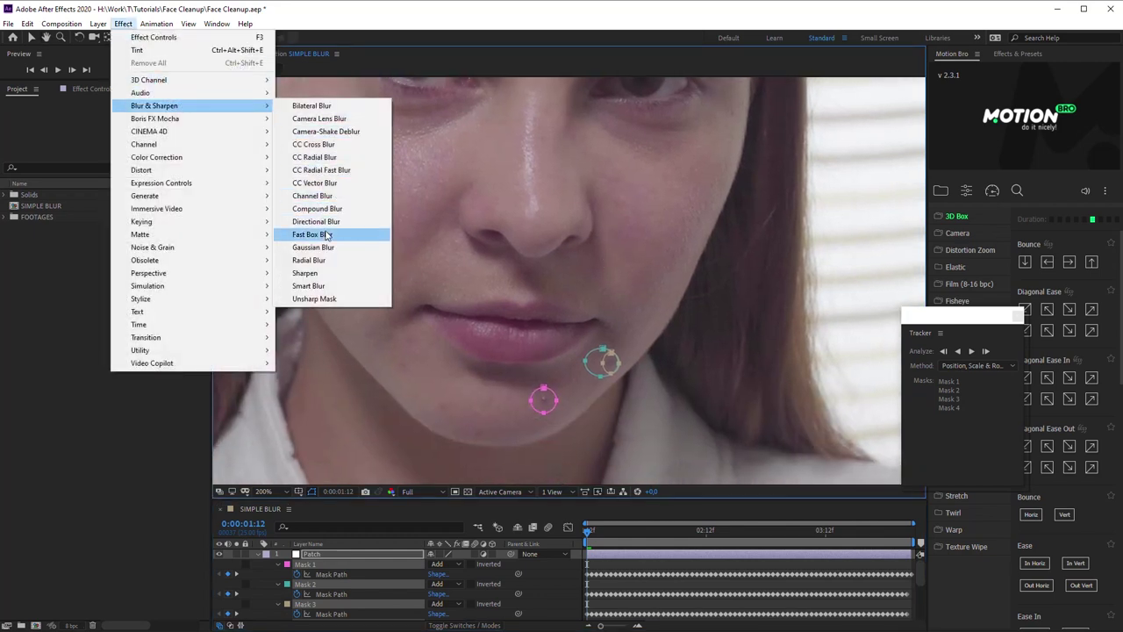
left_click(320, 234)
left_click(309, 492)
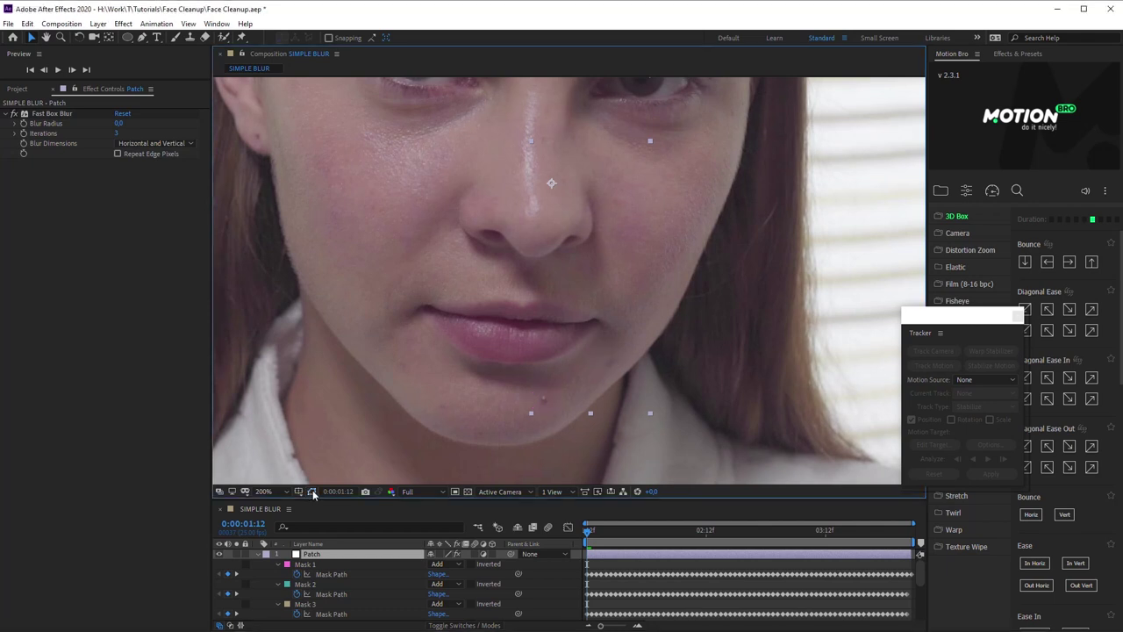
left_click_drag(118, 124, 128, 123)
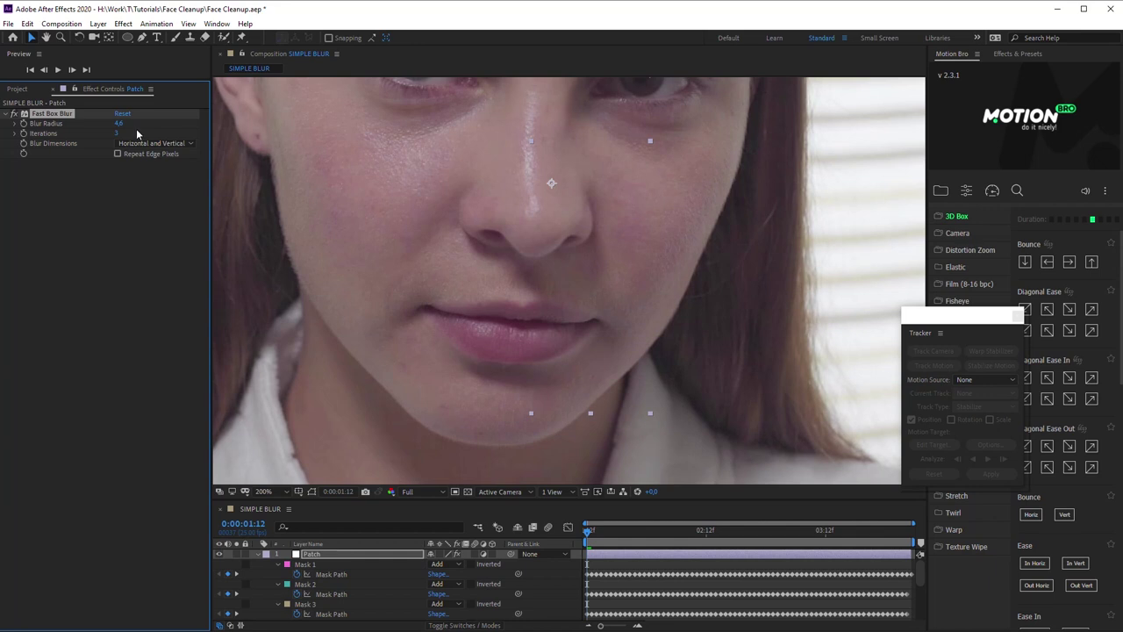
Feather all of Patch's blemish masks by 11 pixels
left_click_drag(324, 498, 324, 407)
left_click(305, 468)
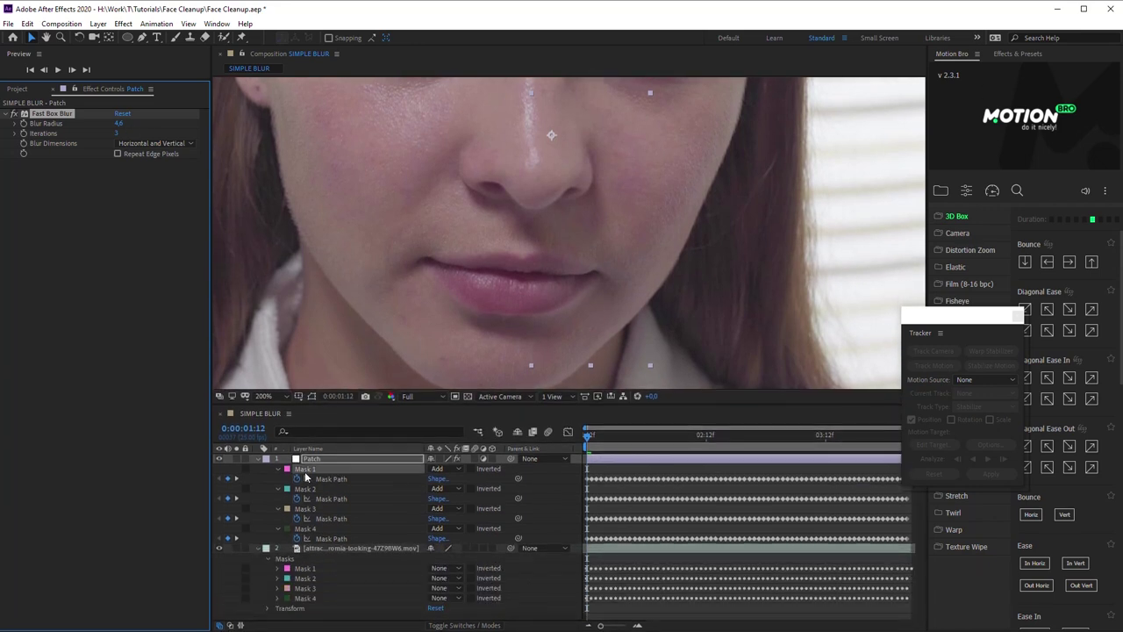
left_click(312, 531, "shift")
key("m")
key("m")
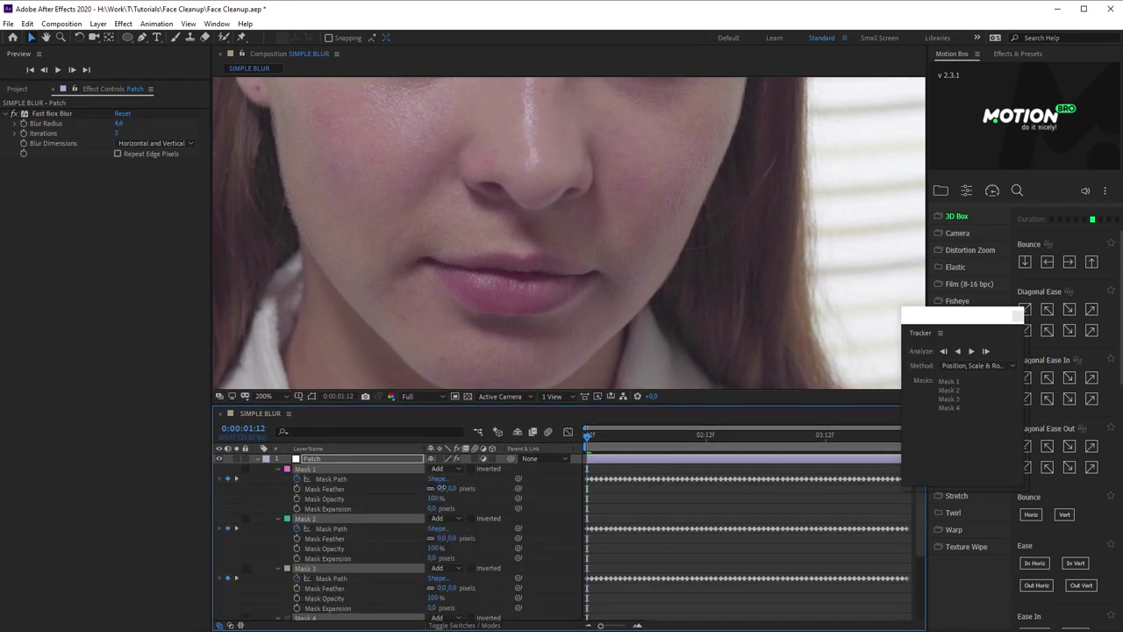
mouse_move(442, 488)
left_mouse_down()
mouse_move(456, 488)
mouse_move(439, 487)
left_mouse_up()
left_click(524, 347)
scroll(524, 348, "up", 2)
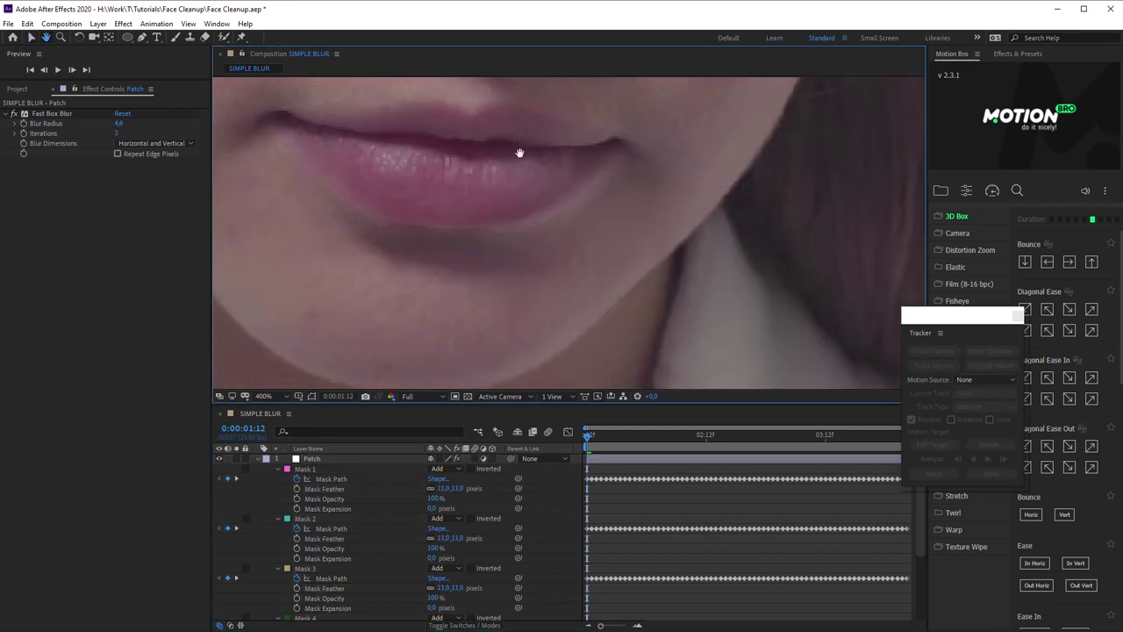
Add Noise and a second Fast Box Blur to Patch from Effects & Presets
left_click_drag(519, 153, 527, 130)
left_click(526, 131)
left_click(1018, 54)
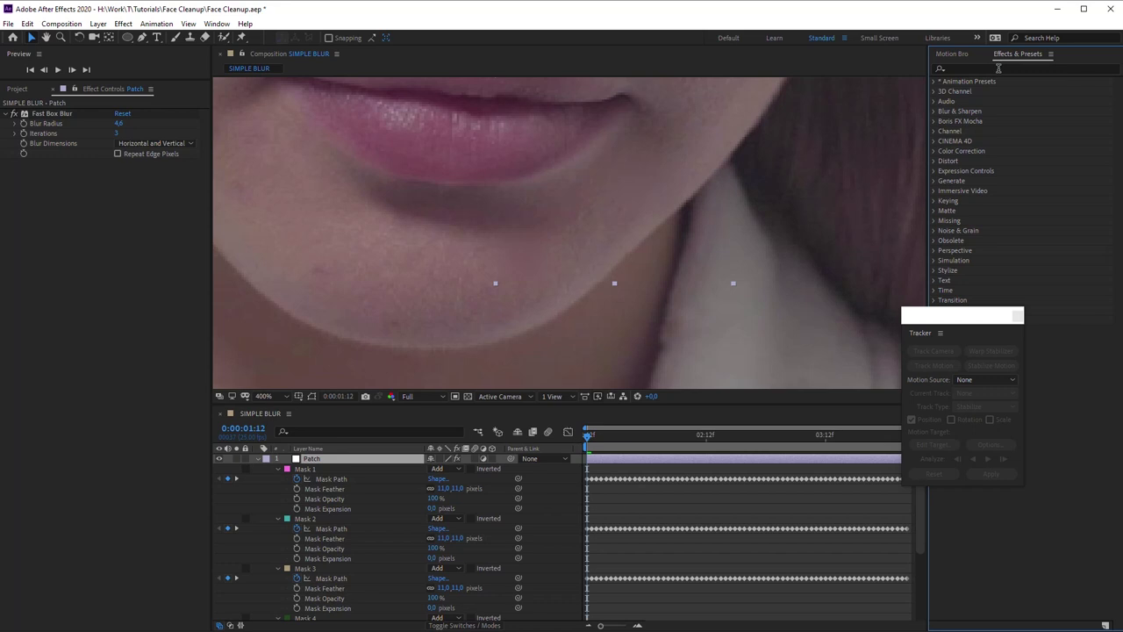
left_click(998, 69)
type("noi")
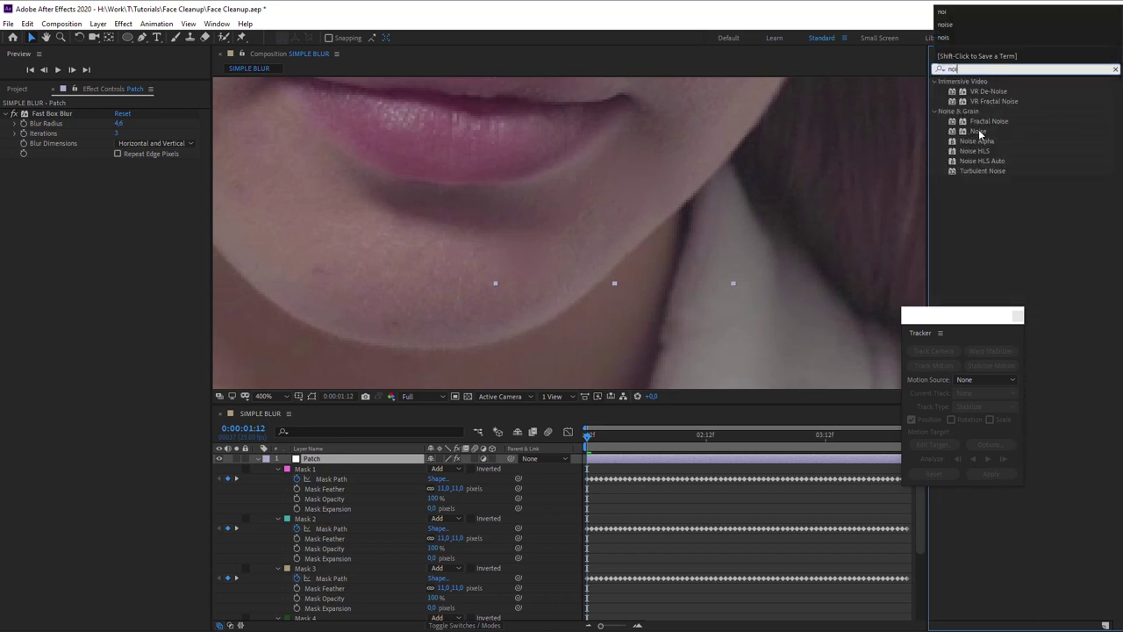
left_click_drag(981, 132, 142, 236)
left_click(987, 66)
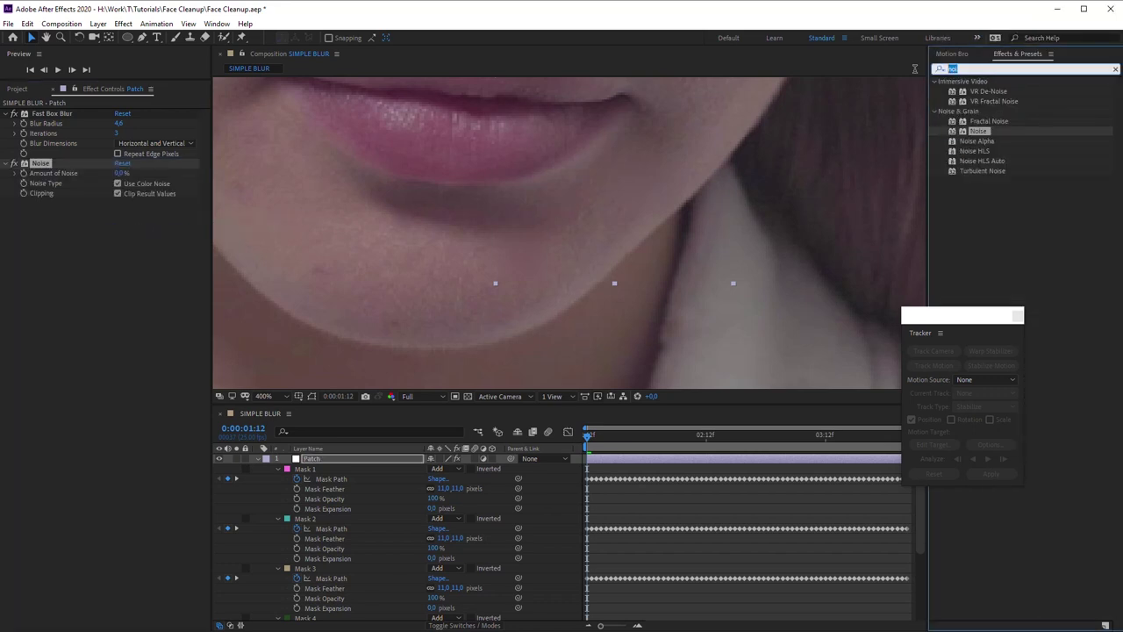
type("fast")
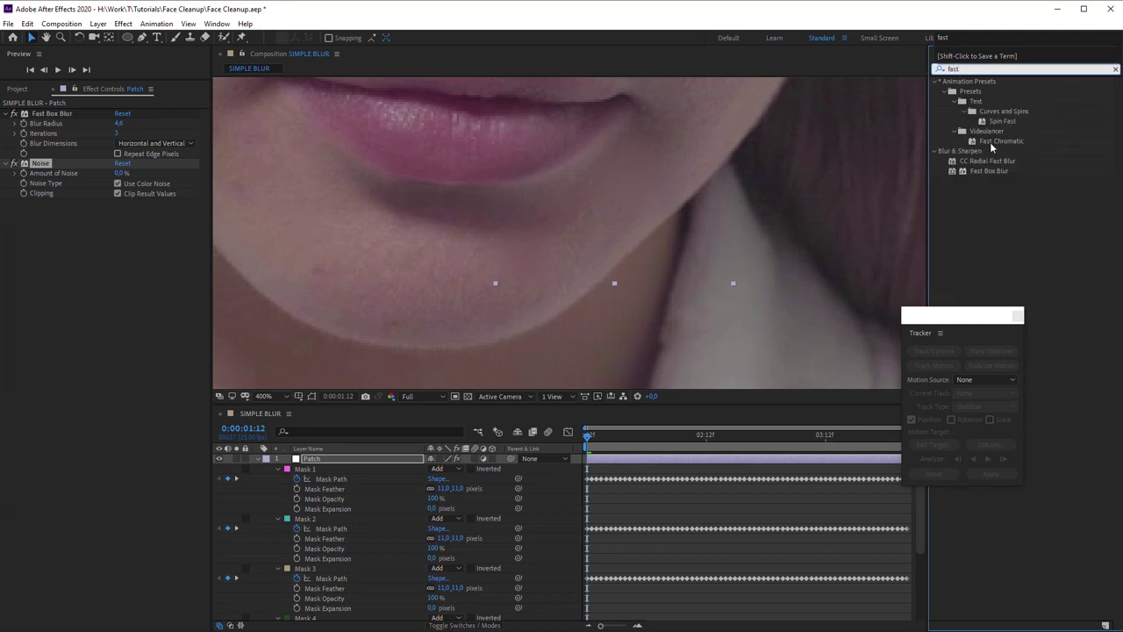
left_click_drag(994, 173, 117, 288)
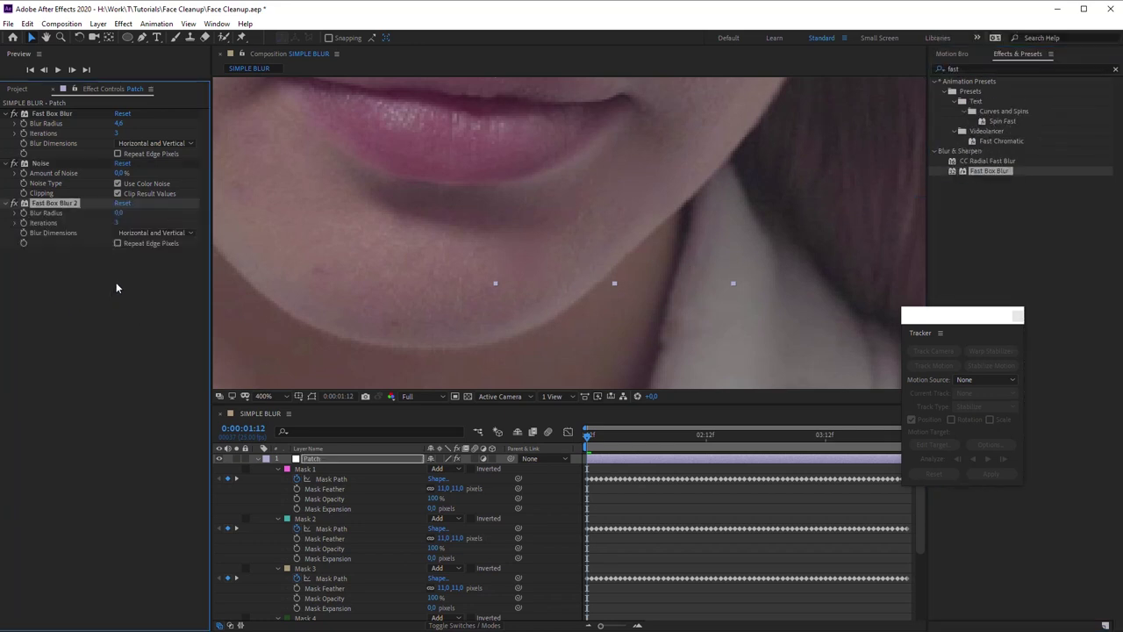
Set Noise to 3% without colour noise, and the second blur to 1 iteration, radius 0.3
left_click(118, 184)
left_click_drag(121, 173, 129, 173)
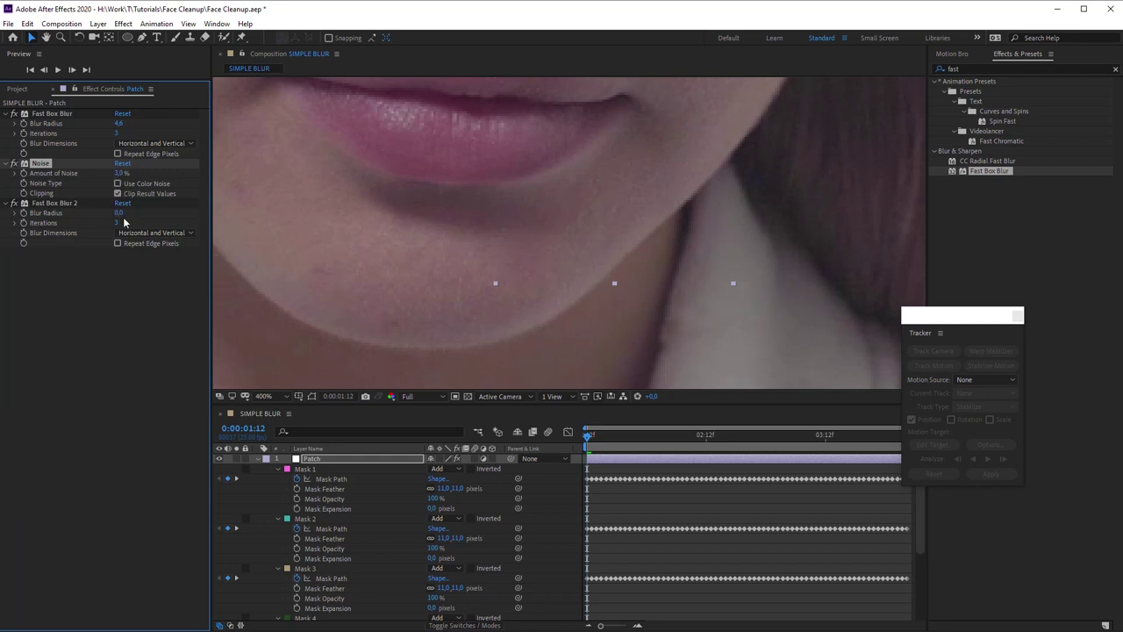
left_click_drag(124, 223, 115, 222)
left_click(122, 213)
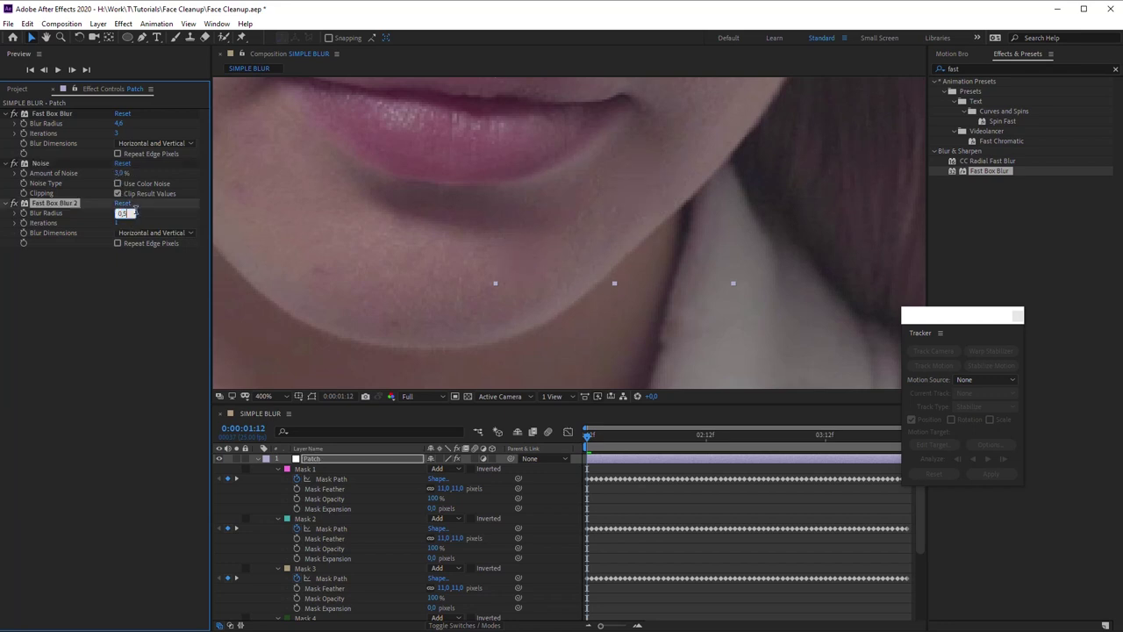
type("0,3")
key("Return")
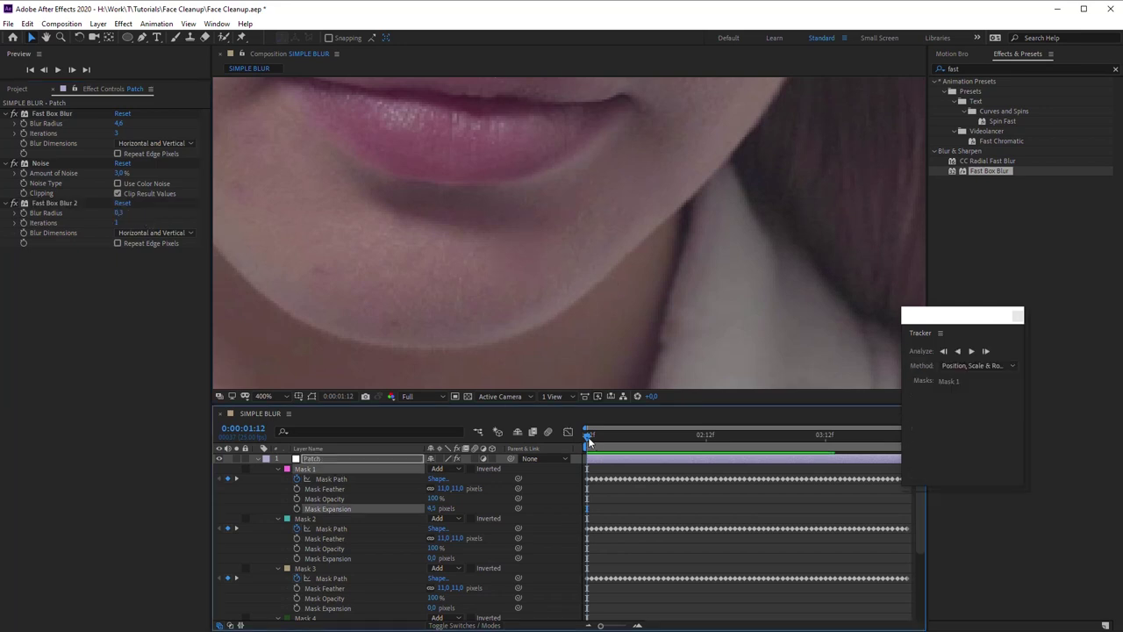
key("space")
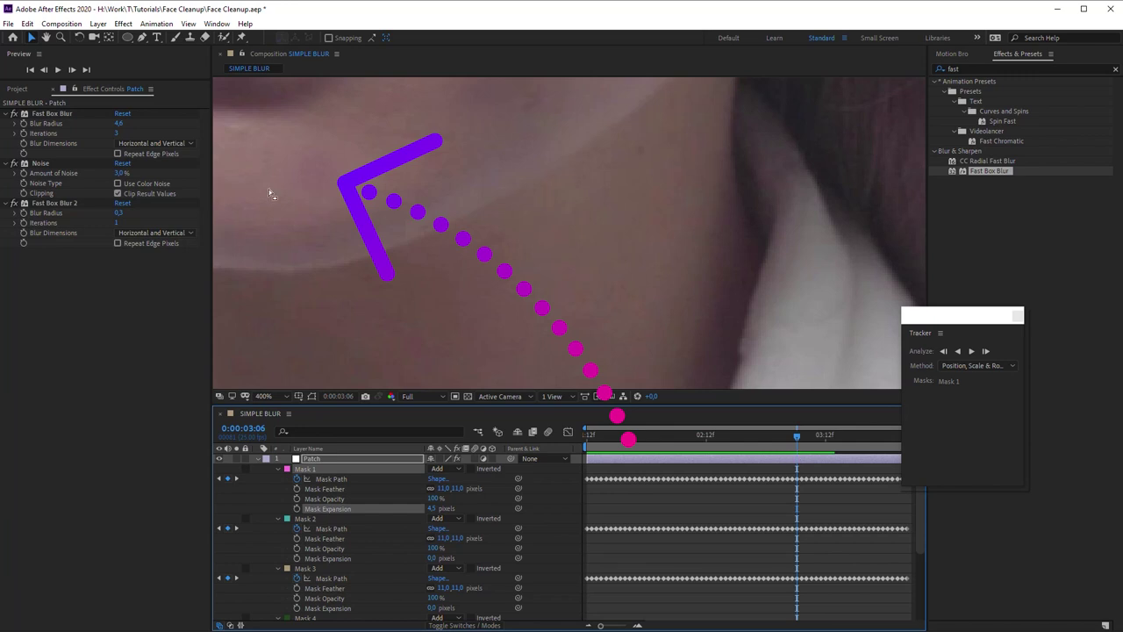
Add a Curves effect from Color Correction to the Patch layer
left_click(123, 24)
mouse_move(181, 157)
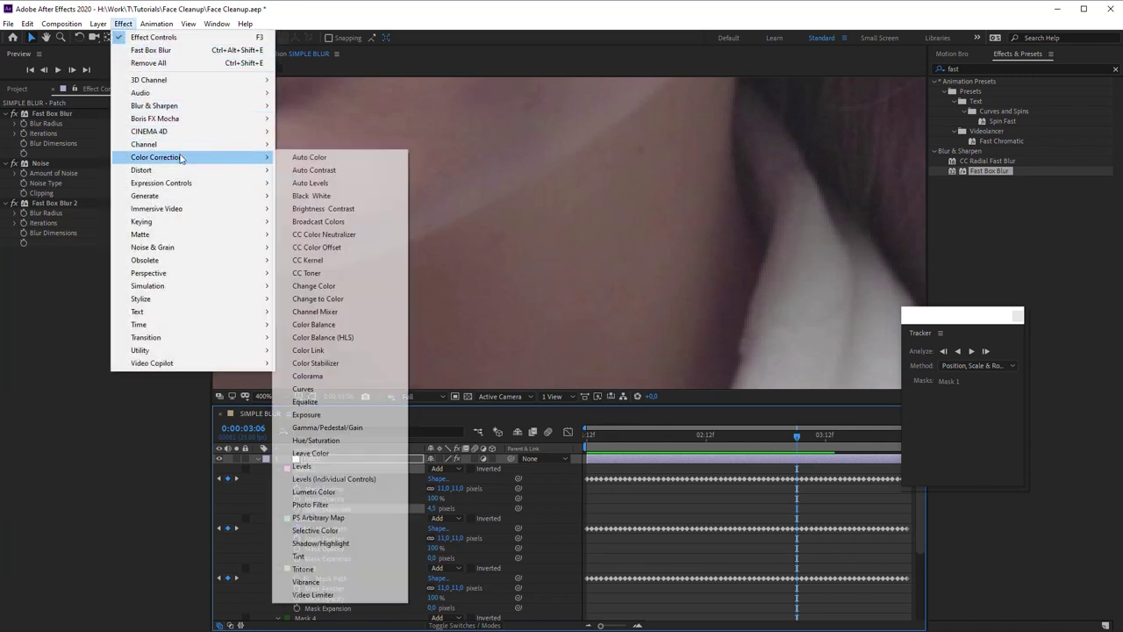
left_click(307, 388)
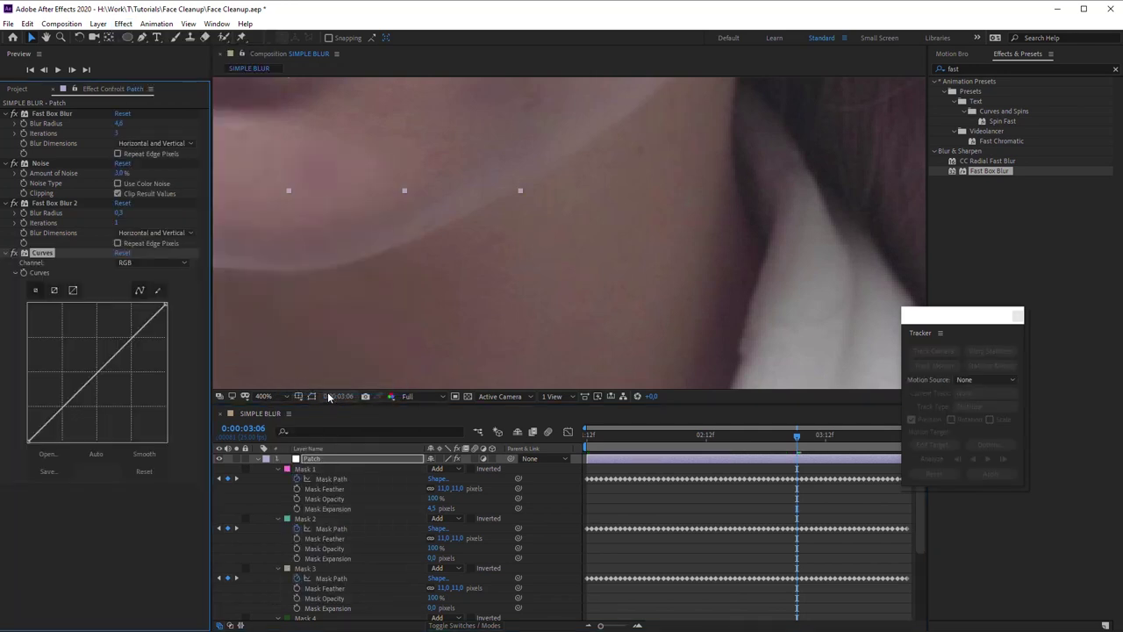
left_click(312, 397)
Duplicate Mask 1 and name the copy Curves
left_click(304, 469)
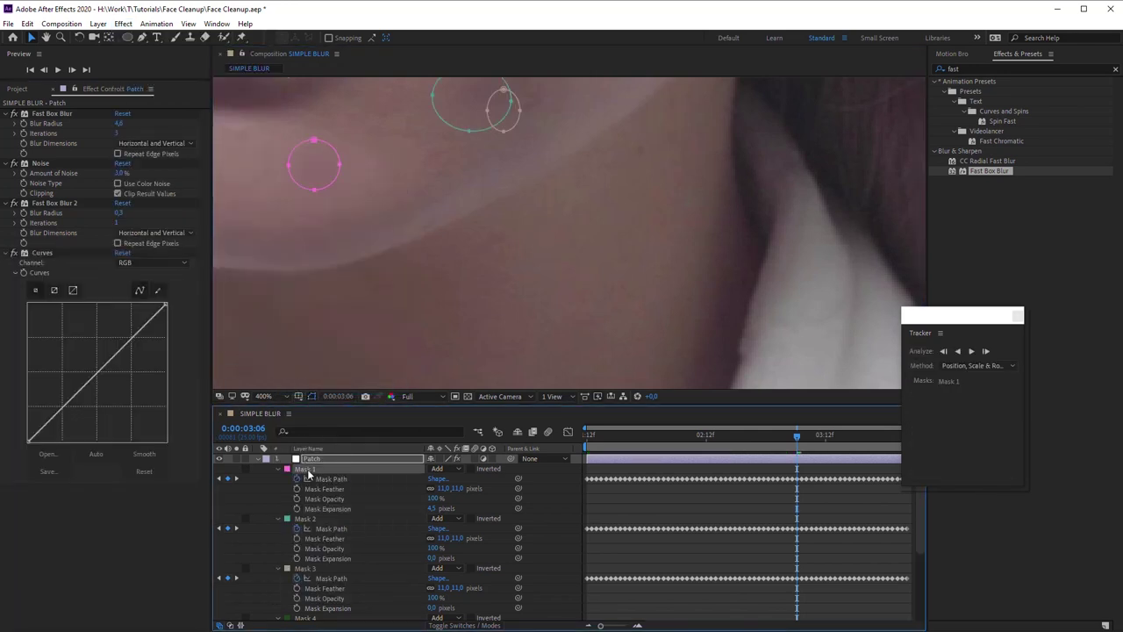
key("ctrl+d")
key("Return")
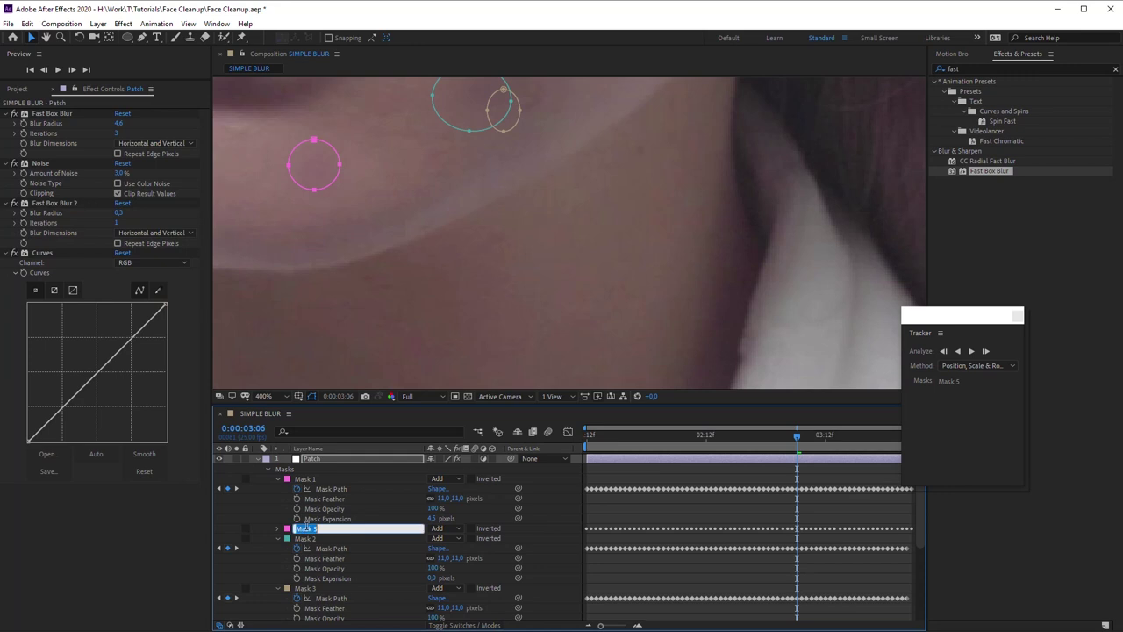
type("Curves")
key("Return")
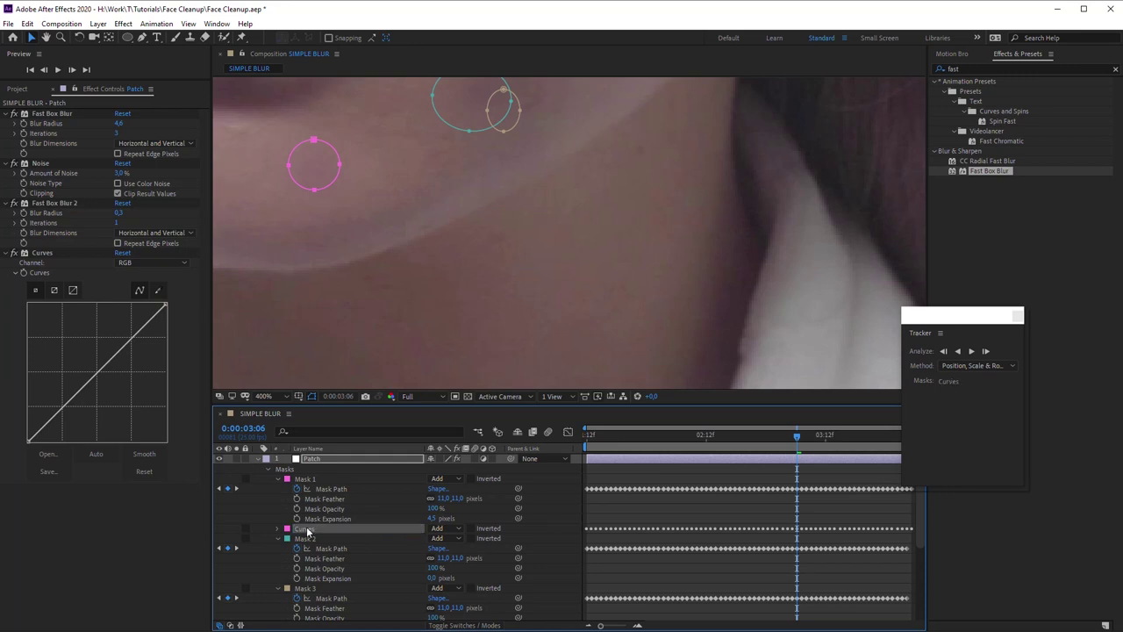
Limit Curves to the Curves mask via a Compositing Options mask reference and lift the curve slightly
left_click(42, 253)
scroll(347, 561, "down", 5)
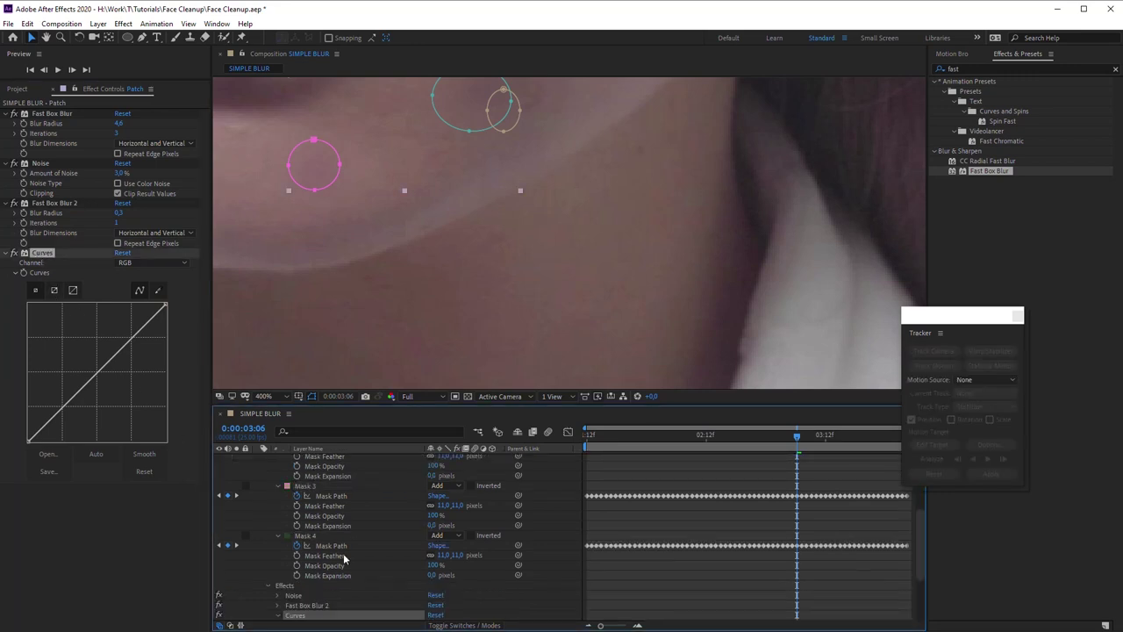
left_click(432, 576)
left_click(445, 585)
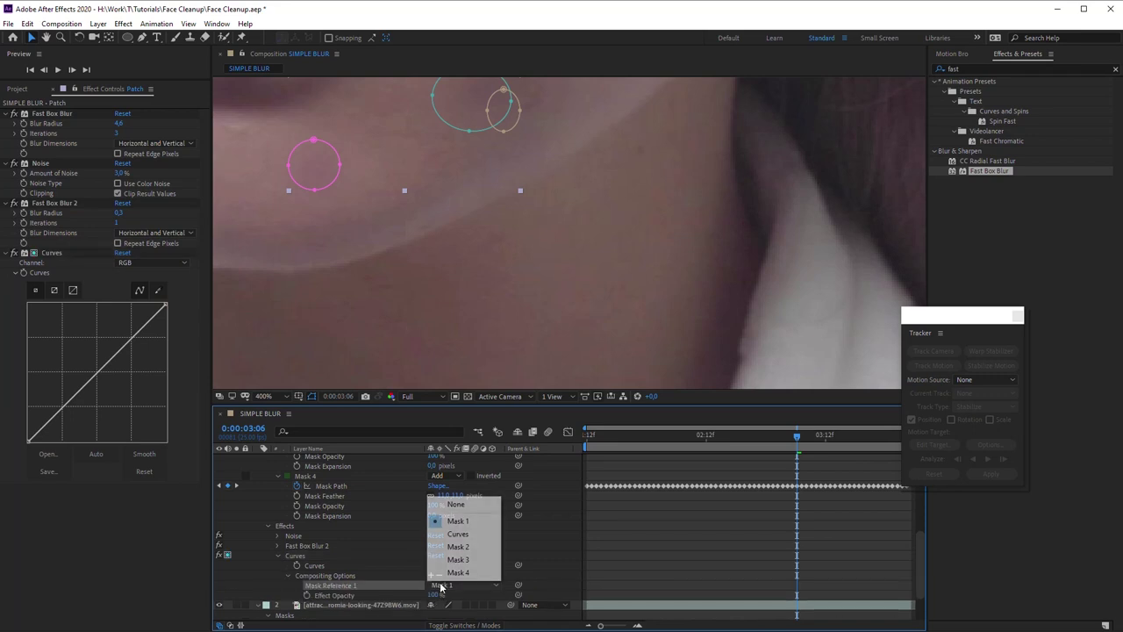
left_click(459, 533)
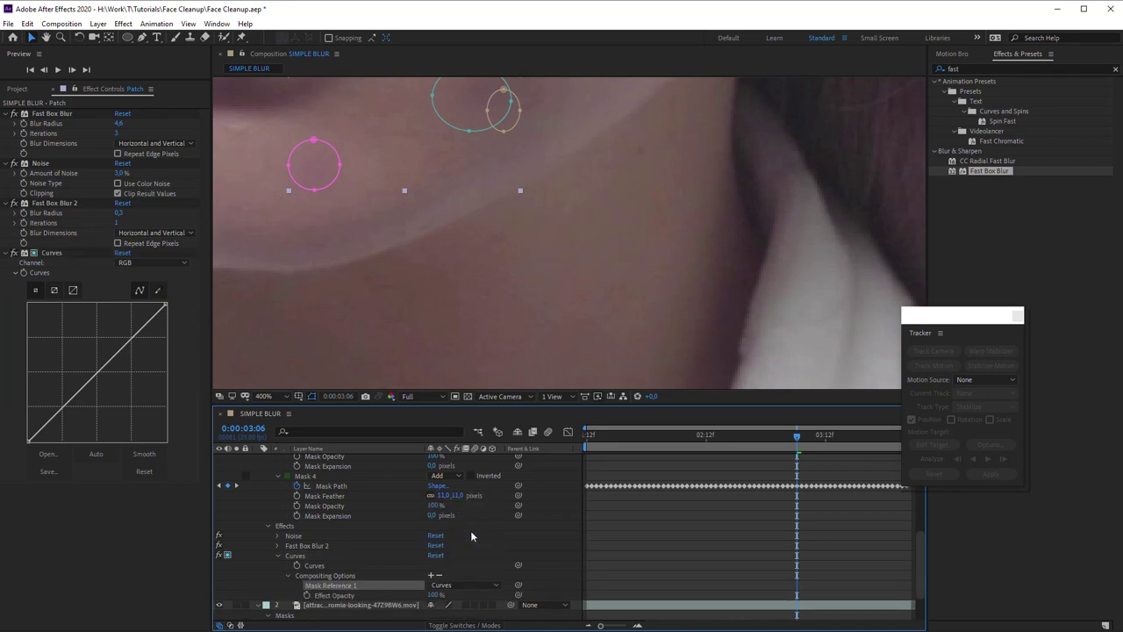
left_click(299, 395)
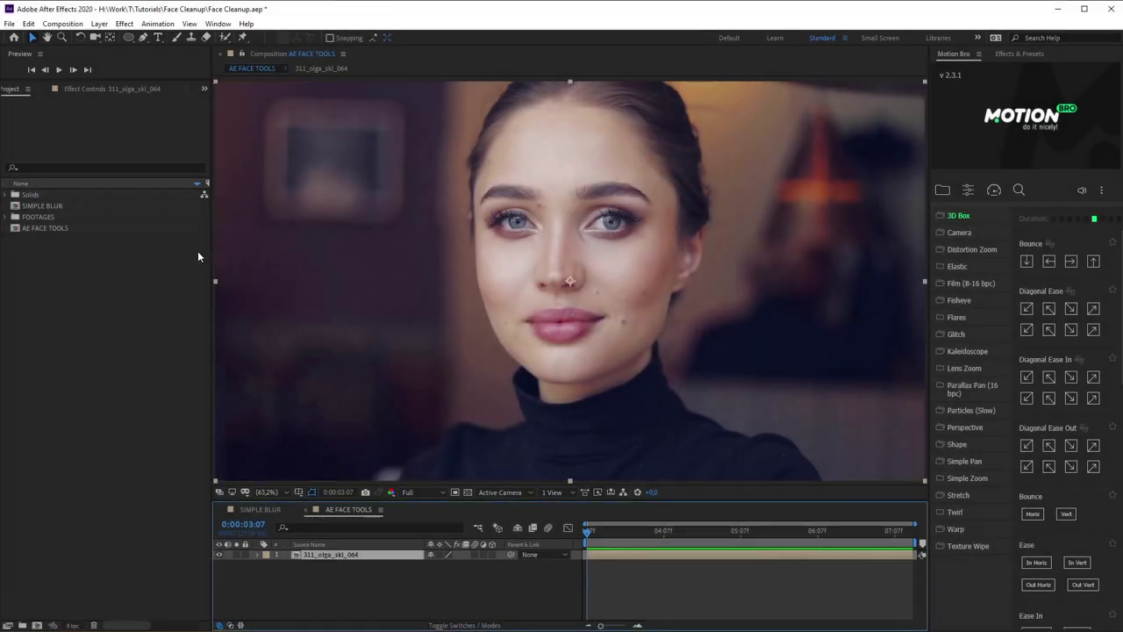
Draw an oval ellipse mask around the face and set its mode to None
left_click(129, 38)
left_click_drag(448, 114, 690, 405)
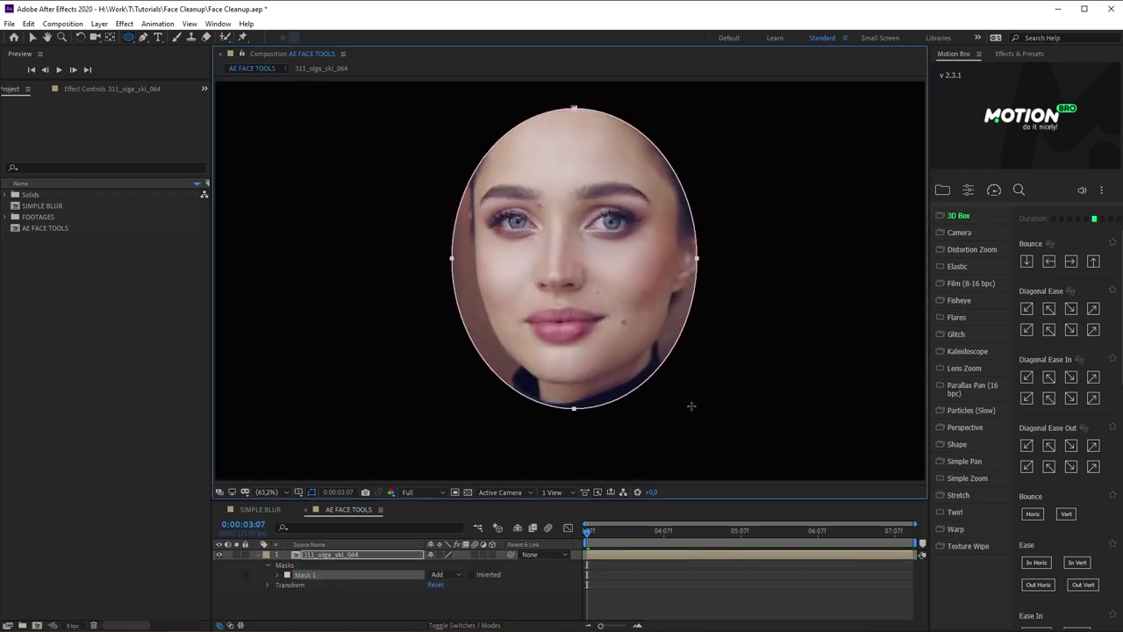
left_click(443, 577)
left_click(447, 485)
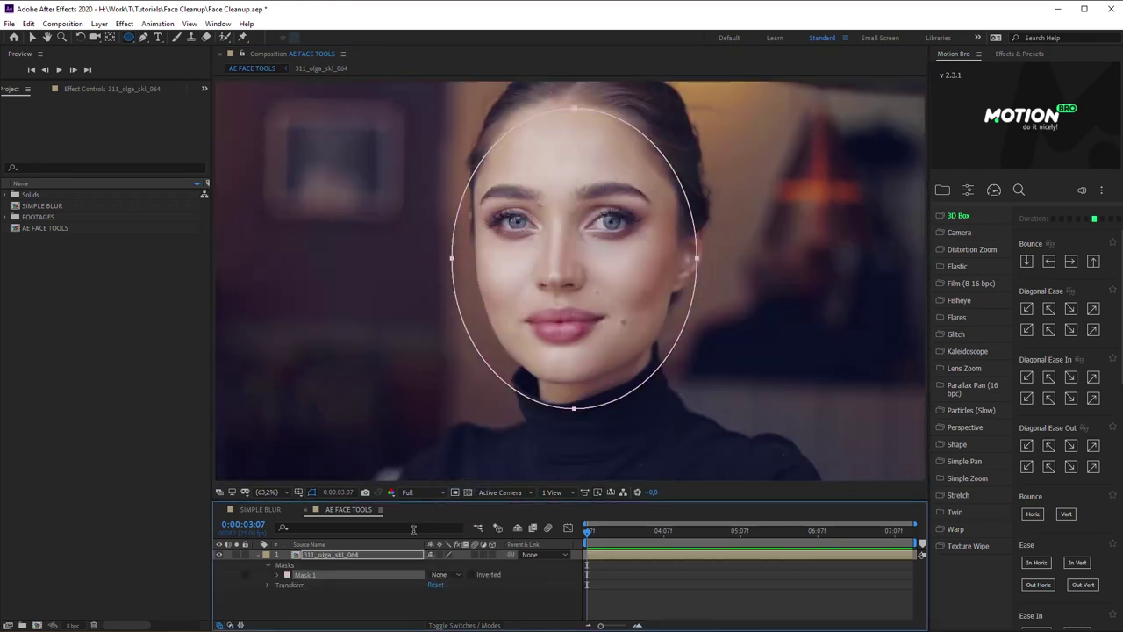
Track Mask 1 forward with Face Tracking (Detailed Features)
right_click(349, 580)
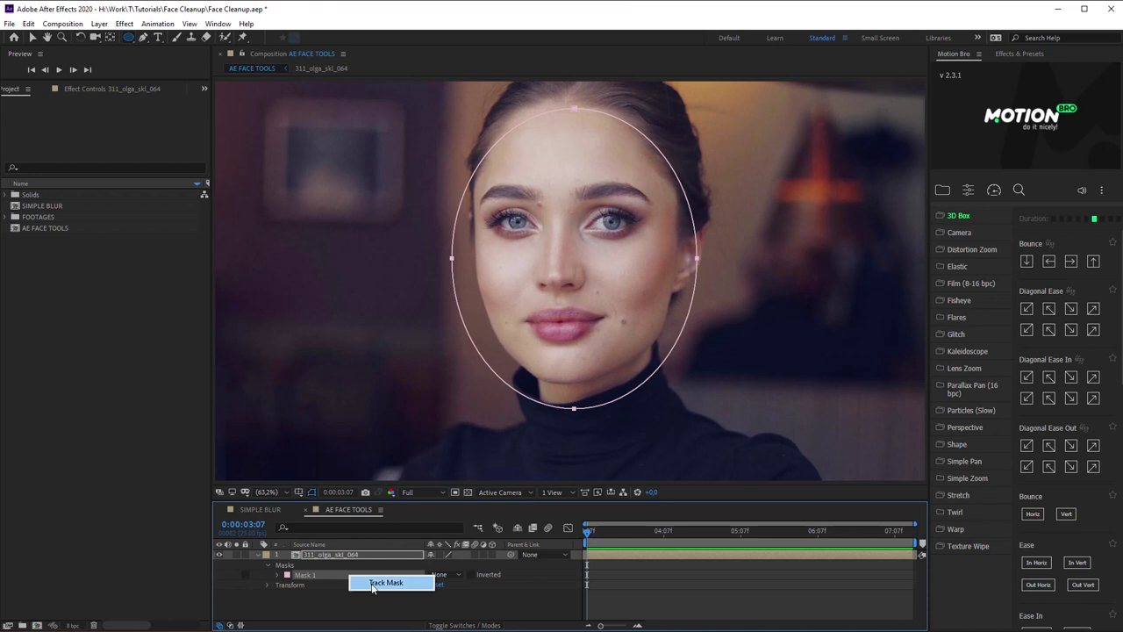
left_click(377, 583)
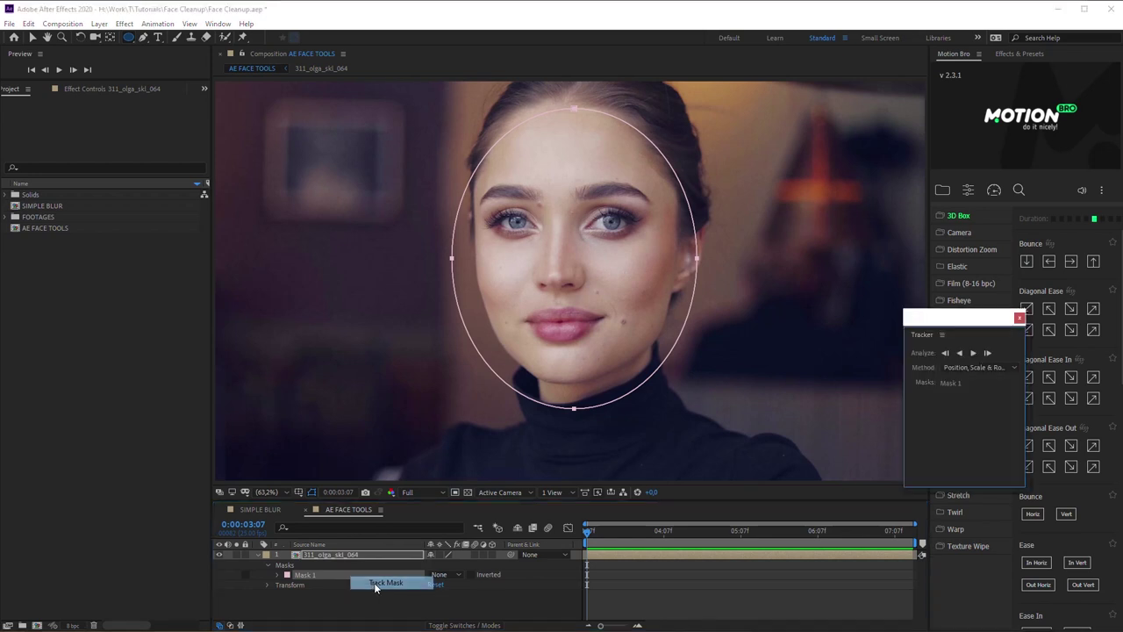
left_click(979, 366)
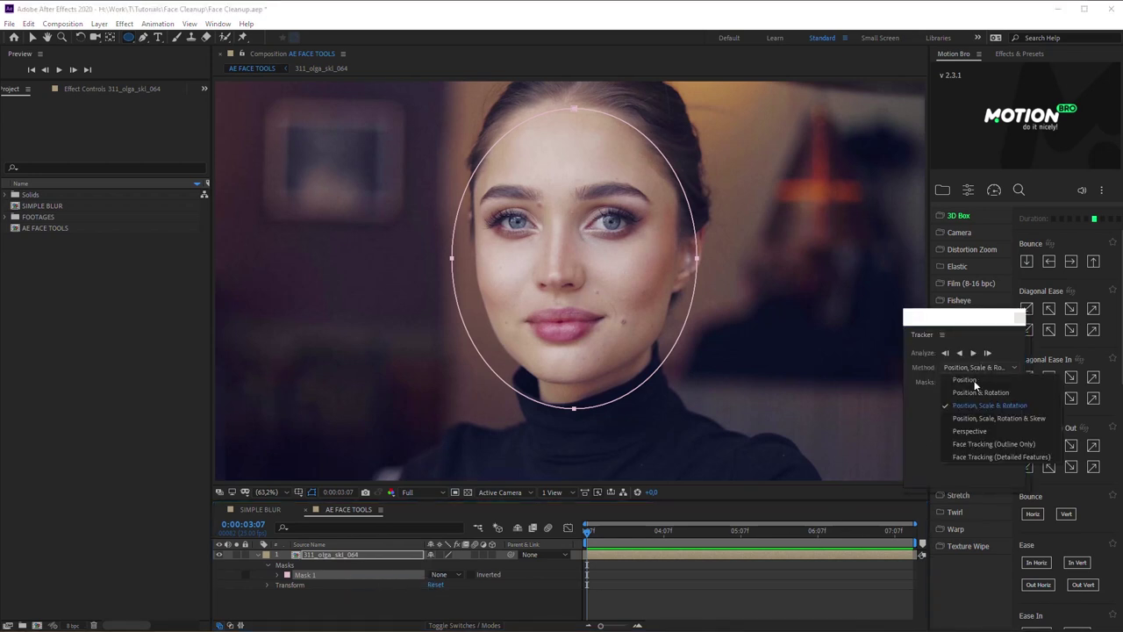
left_click(975, 457)
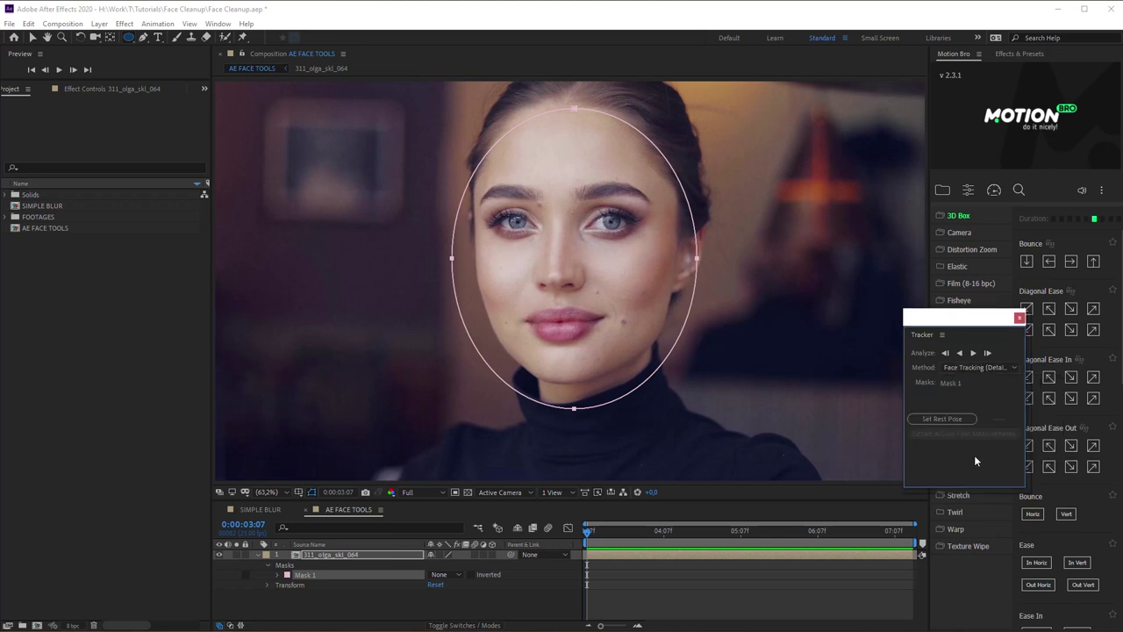
left_click(973, 352)
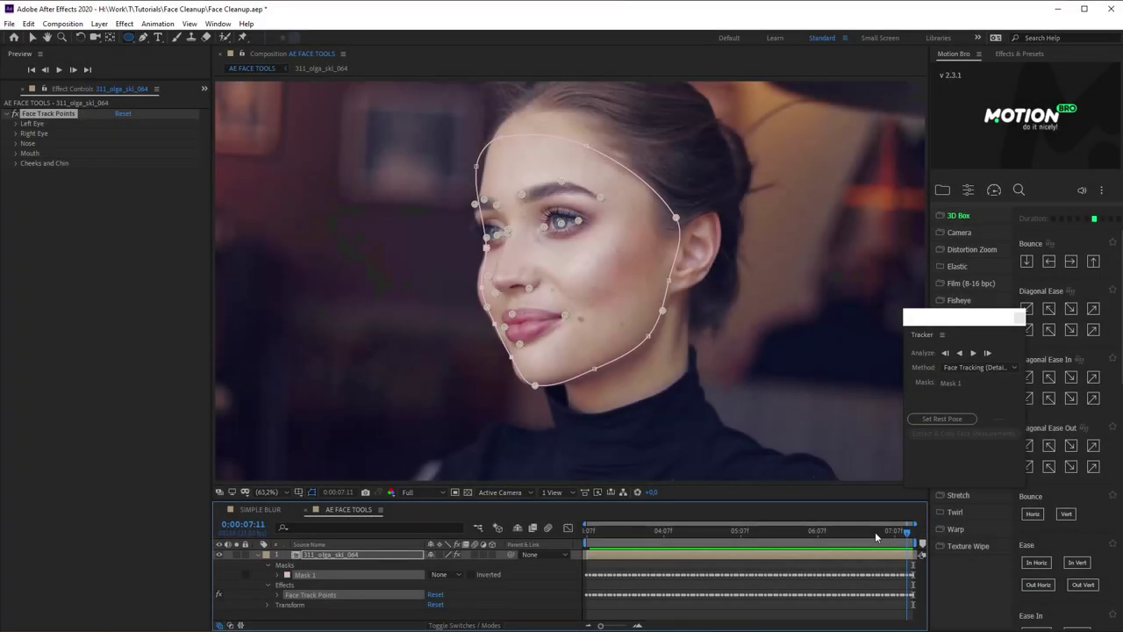
Set the rest pose at the first frame and extract Face Measurements
key("Home")
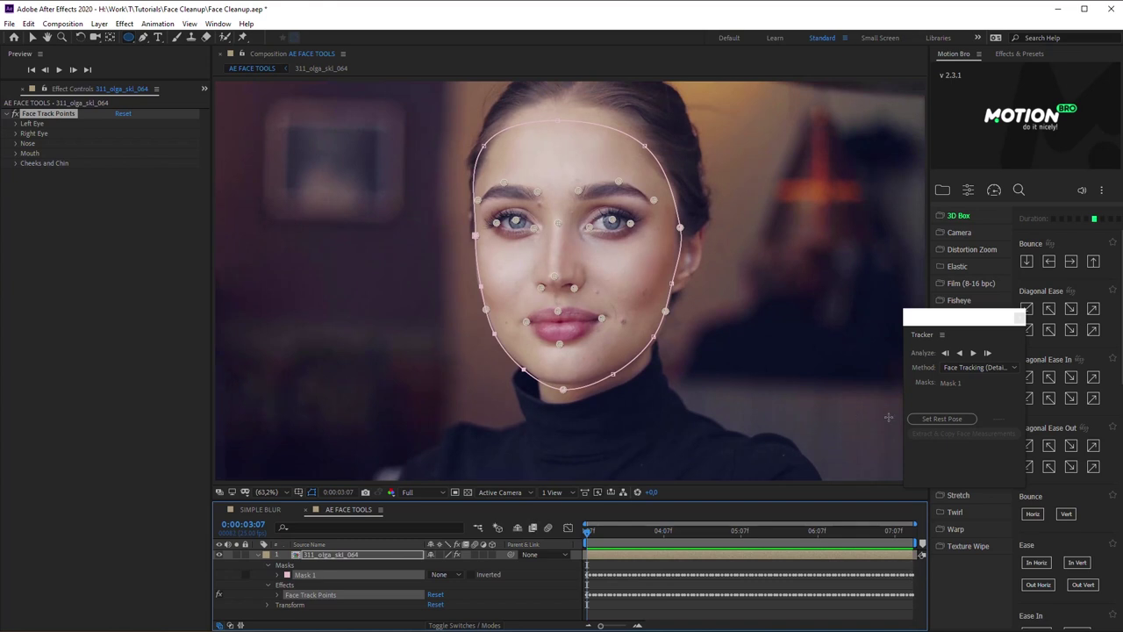
left_click(938, 421)
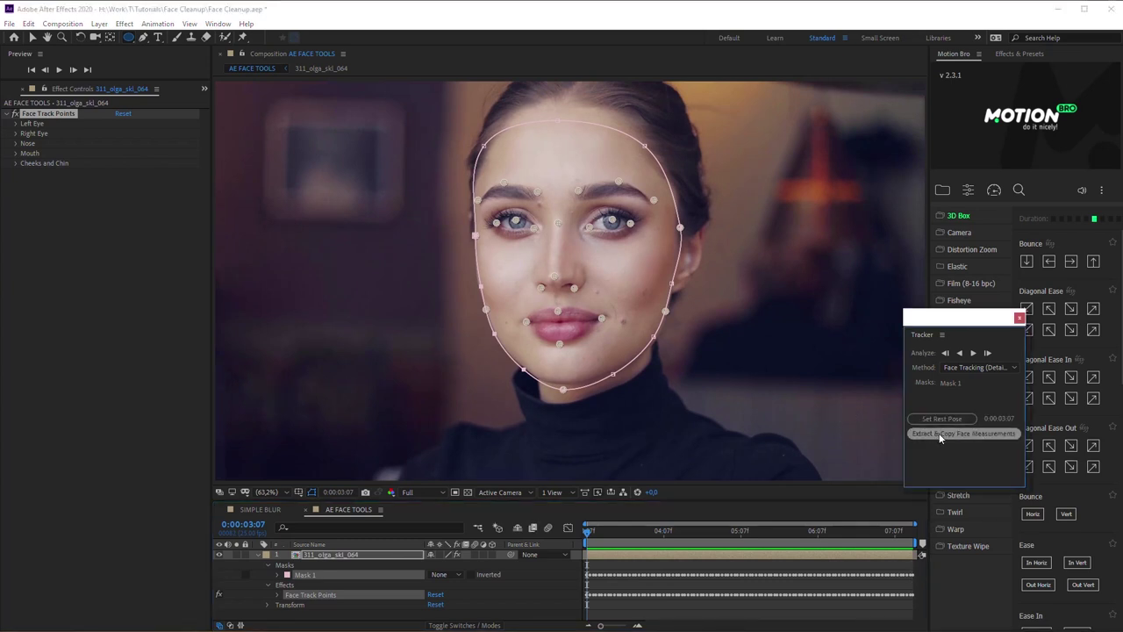
left_click(938, 432)
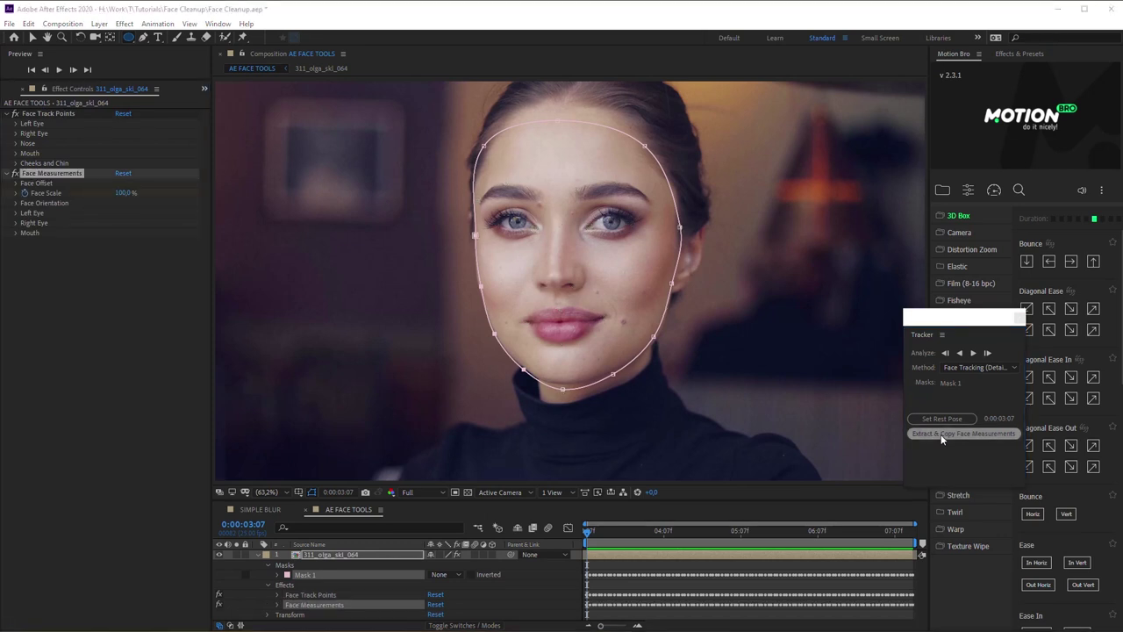
left_click(1018, 317)
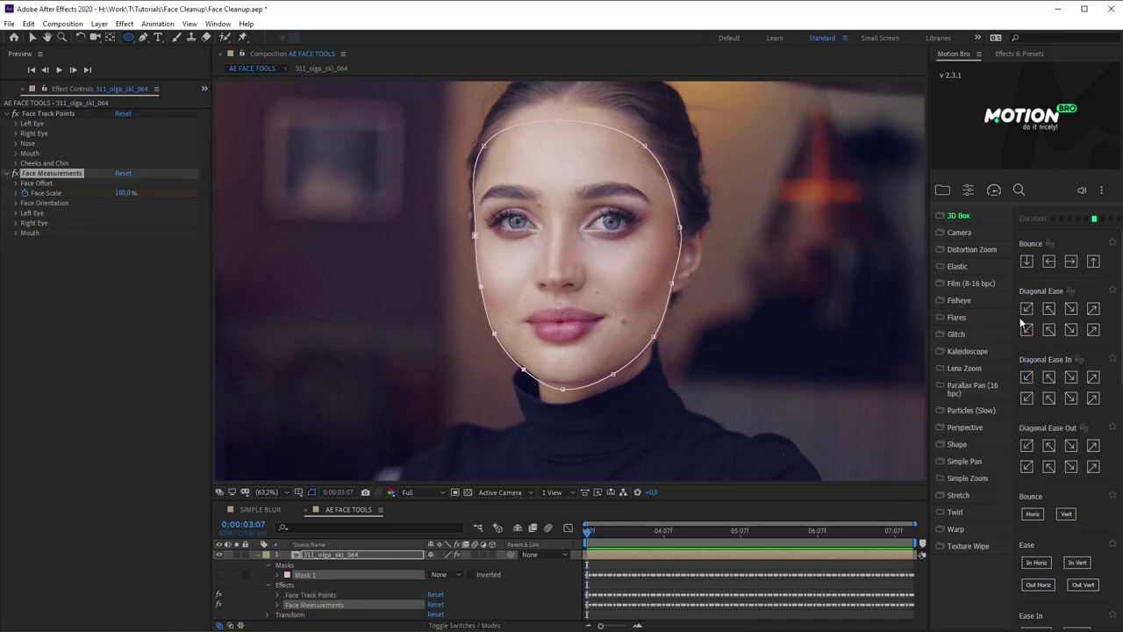
Apply the AE Face Tools Makeup Holder Adjustment preset through Motion Bro
left_click(942, 191)
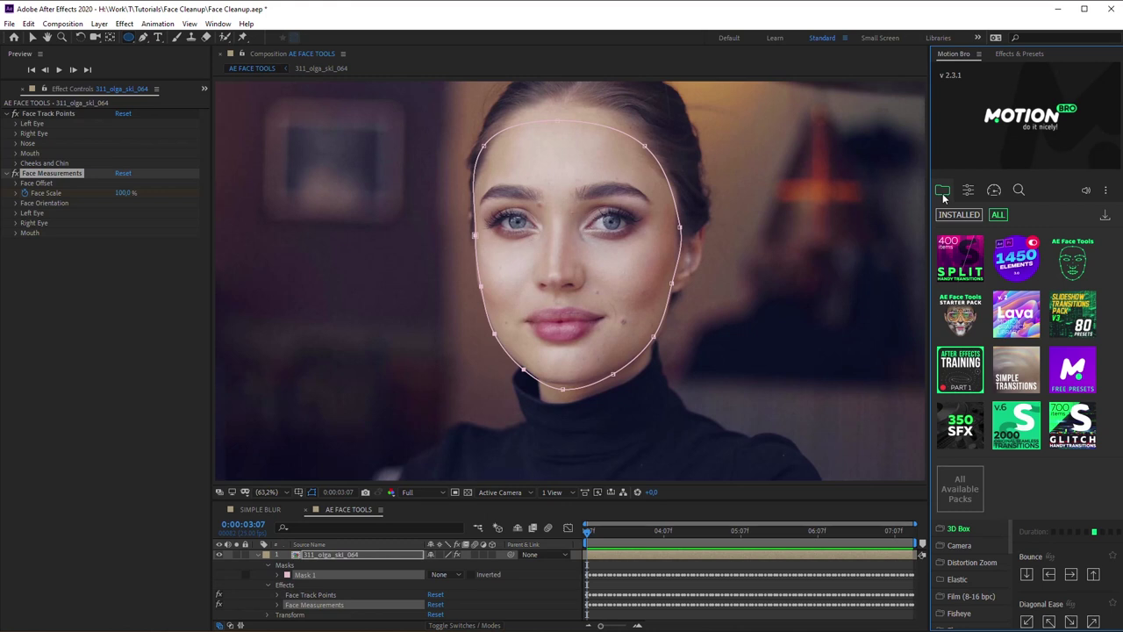
left_click_drag(931, 201, 853, 201)
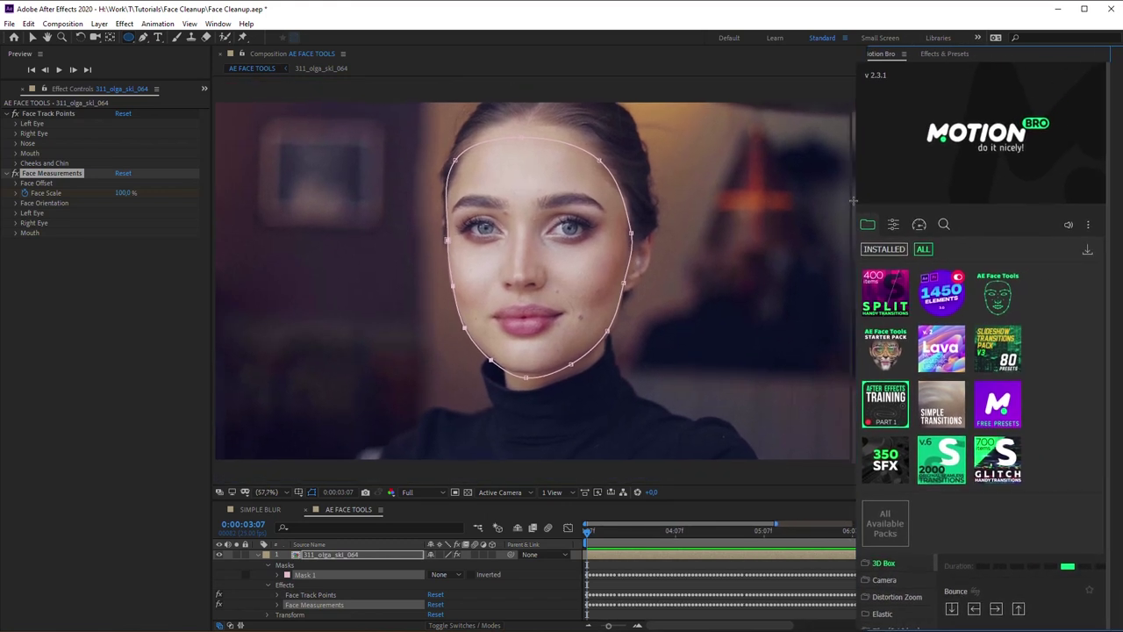
left_click(1001, 279)
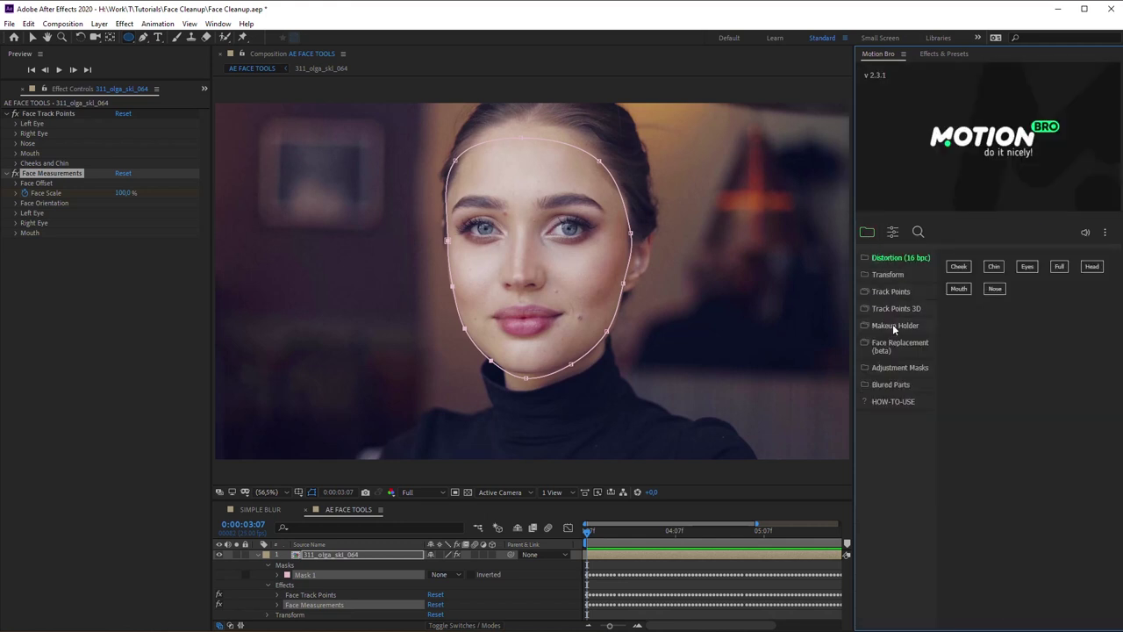
left_click(894, 326)
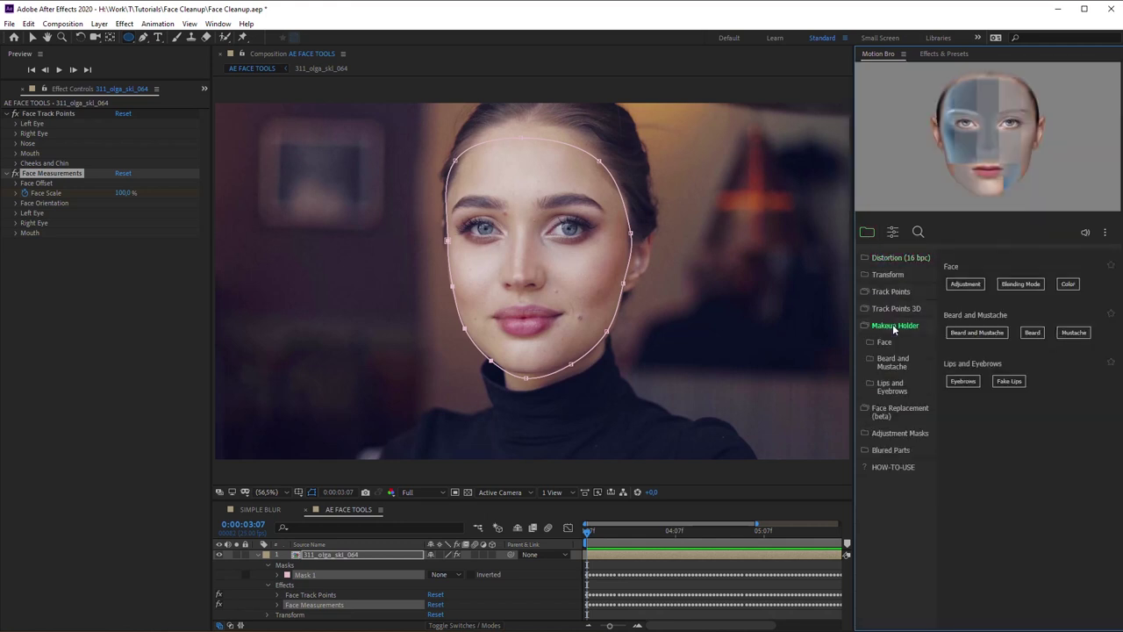
left_click(966, 284)
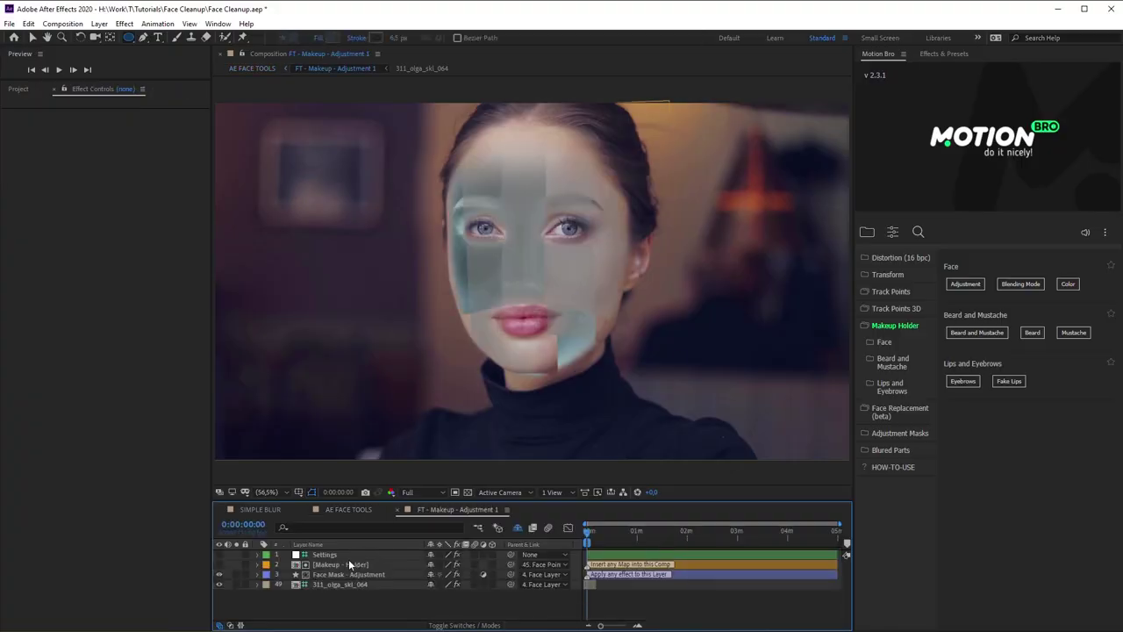
Open Makeup - Holder in one viewer with AE FACE TOOLS in a second viewer
double_click(349, 565)
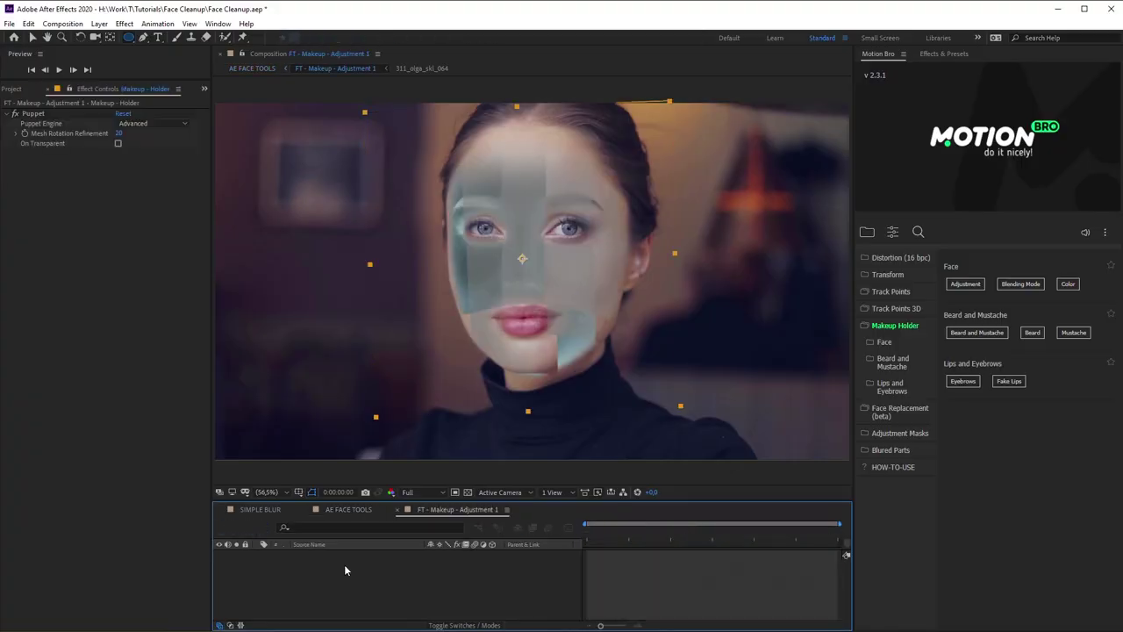
left_click_drag(363, 469, 360, 463)
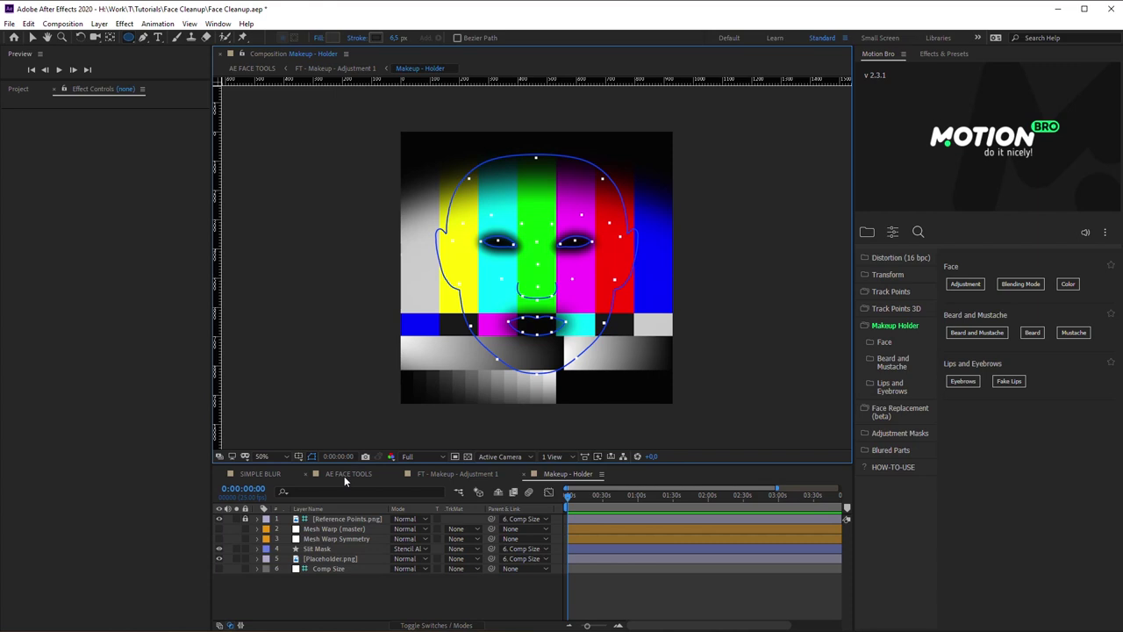
left_click(344, 476)
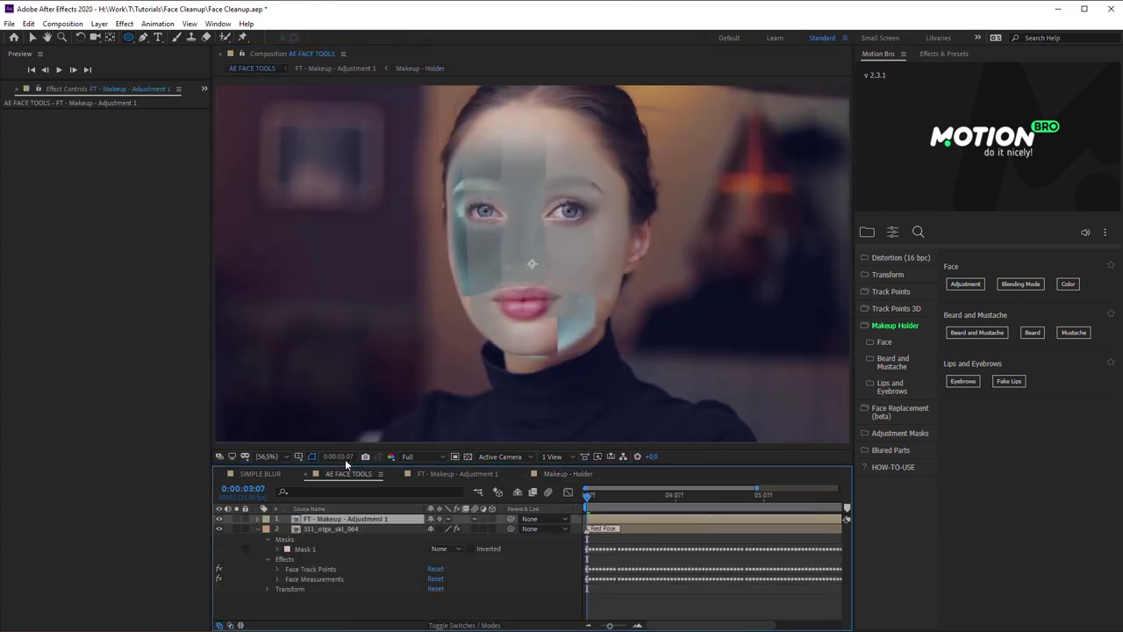
left_click(318, 55)
left_click(323, 67)
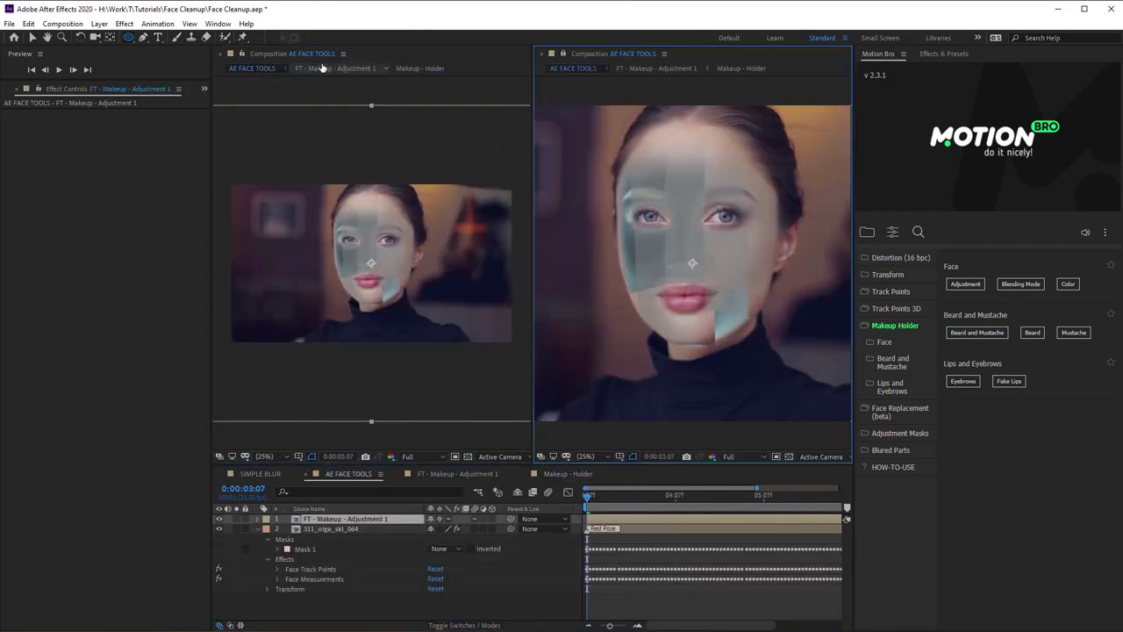
left_click(562, 475)
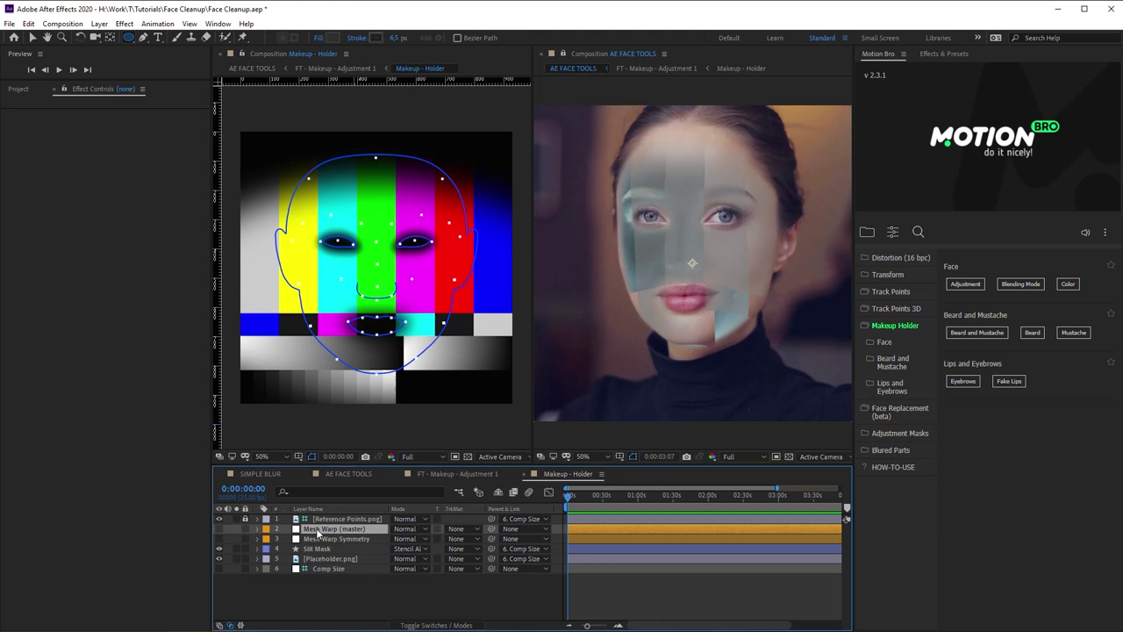
Delete the Mesh Warp, slit mask and Placeholder.png layers from Makeup - Holder
left_click(333, 528)
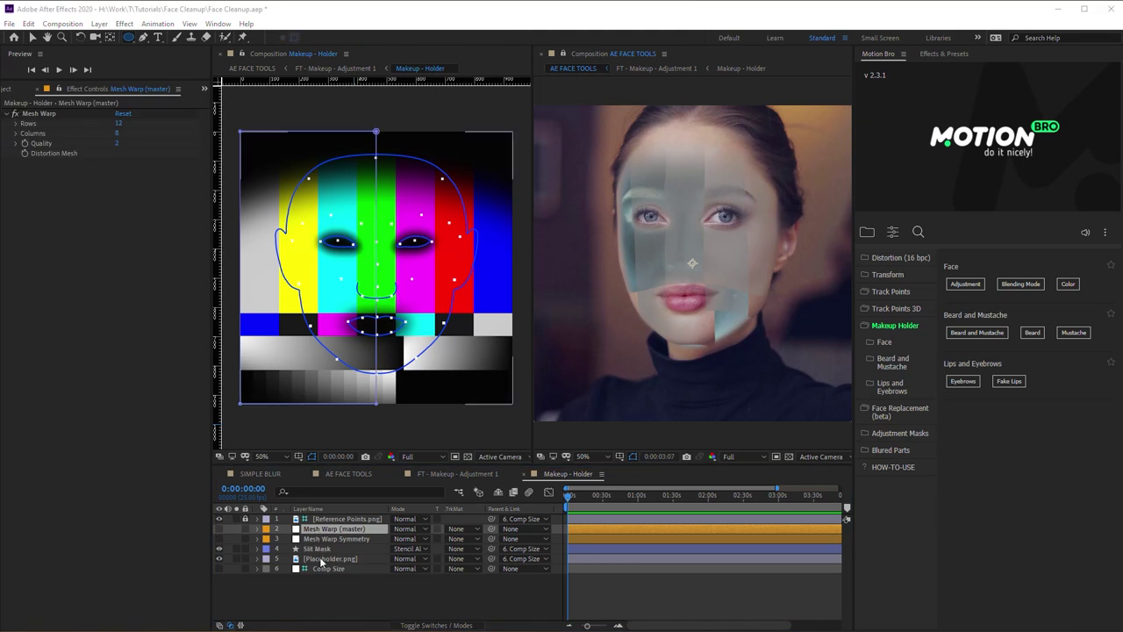
left_click(321, 559, "shift")
key("Delete")
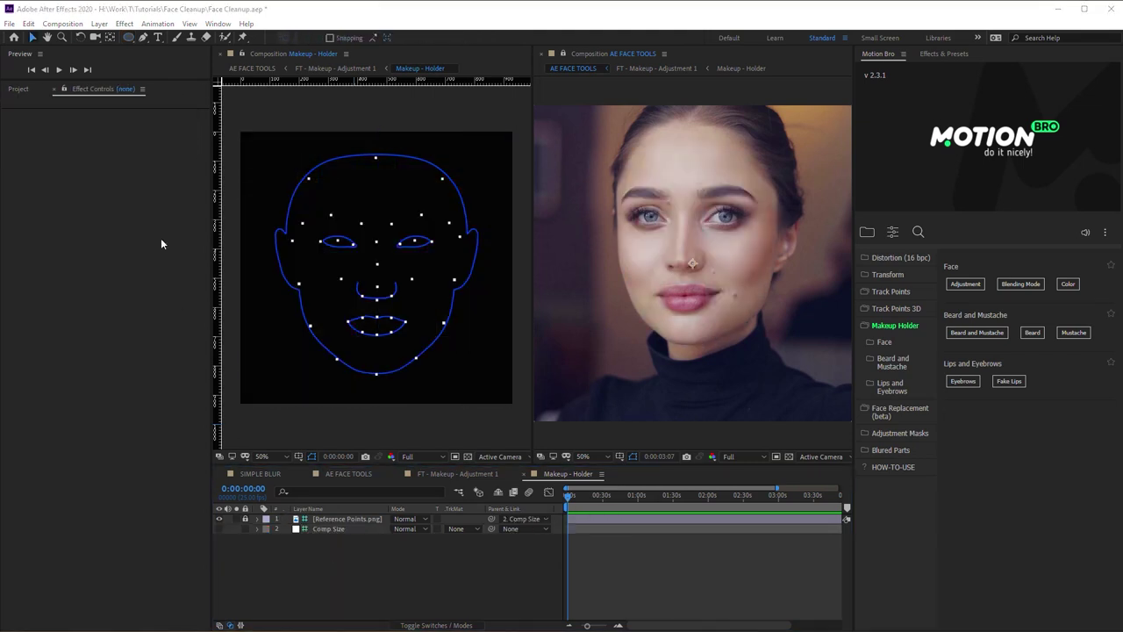
Make a small white ellipse dot over the spot beside the mouth, softened with Fast Box Blur
double_click(129, 40)
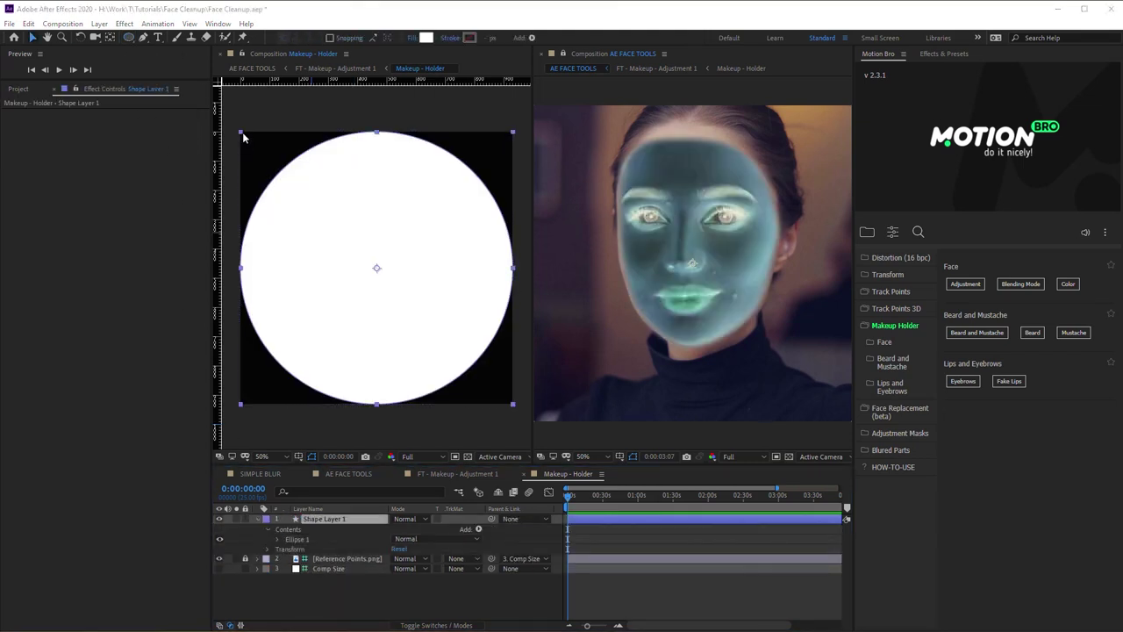
left_click_drag(285, 189, 365, 261)
scroll(364, 261, "up", 2)
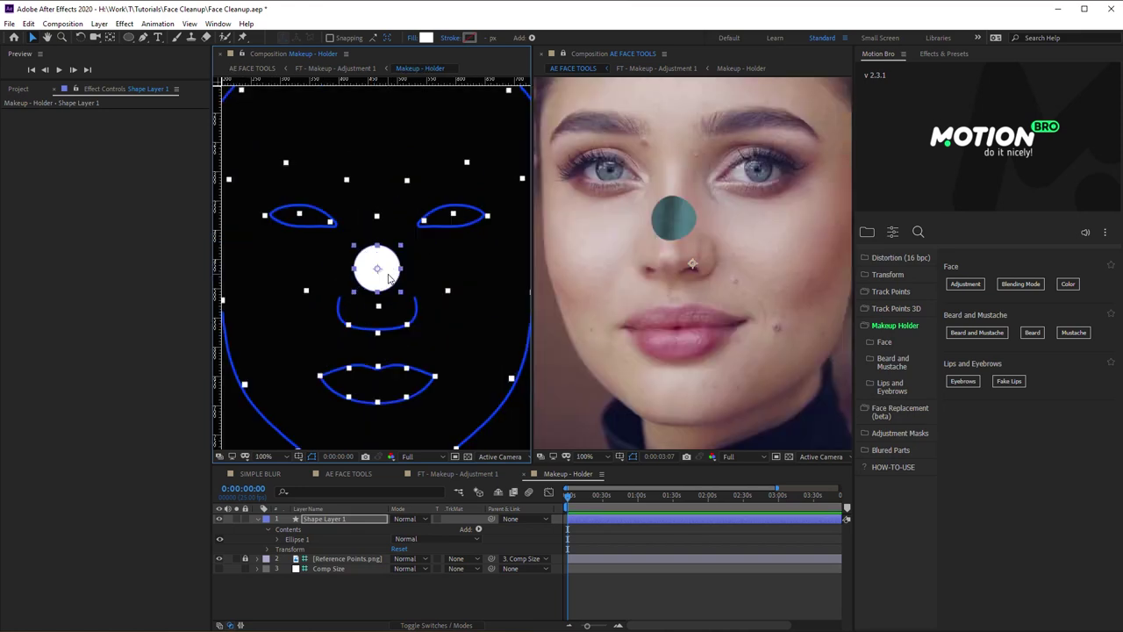
left_click_drag(406, 295, 460, 358)
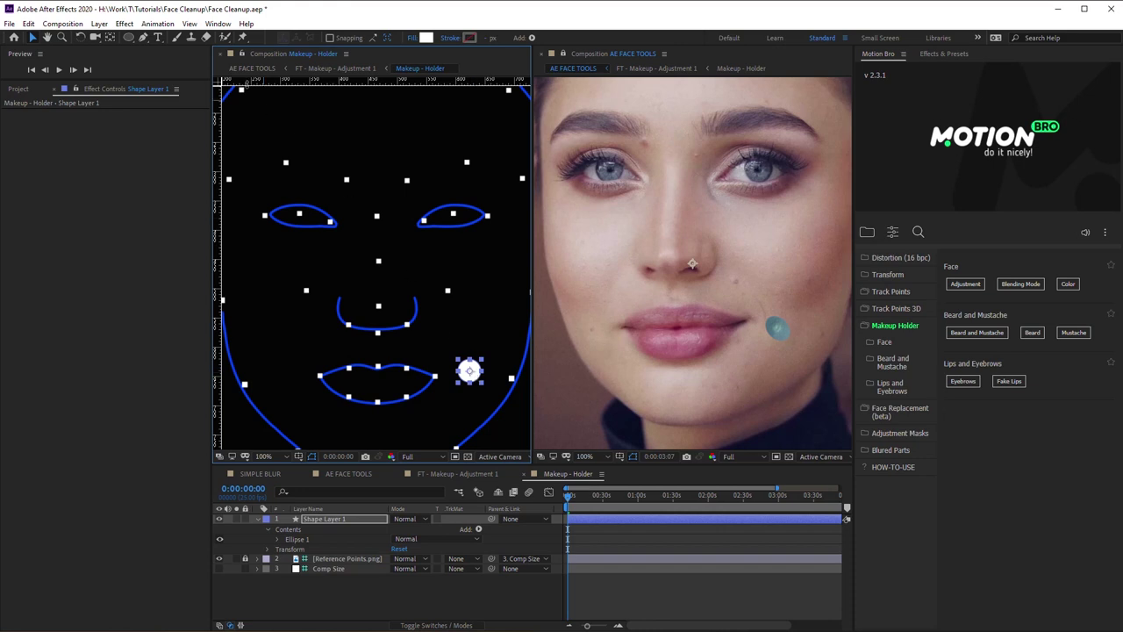
left_click(125, 23)
mouse_move(175, 107)
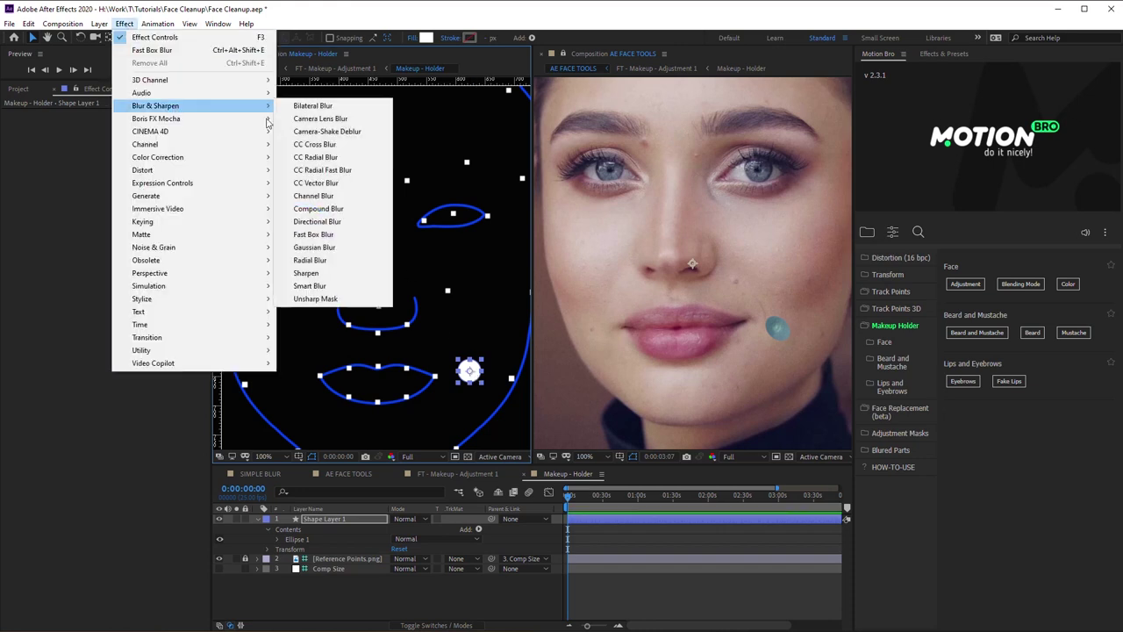
left_click(313, 234)
left_click_drag(120, 123, 131, 124)
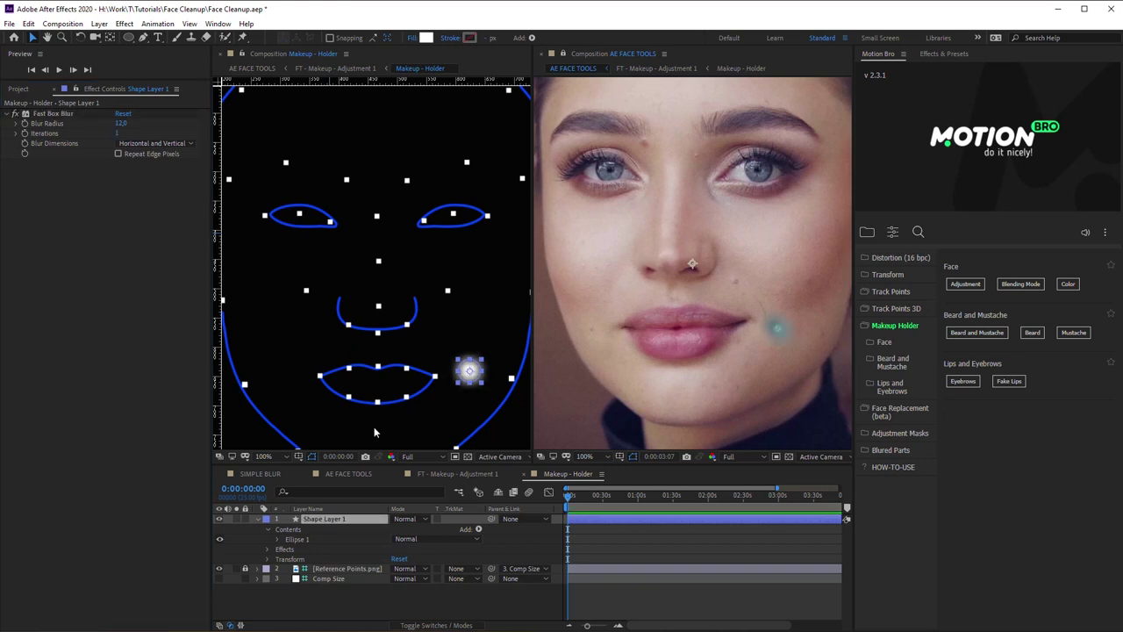
Duplicate the blurred dot onto the spots beside the nose and right eye
left_click(380, 520)
key("ctrl+d")
left_click_drag(468, 369, 348, 195)
key("ctrl+d")
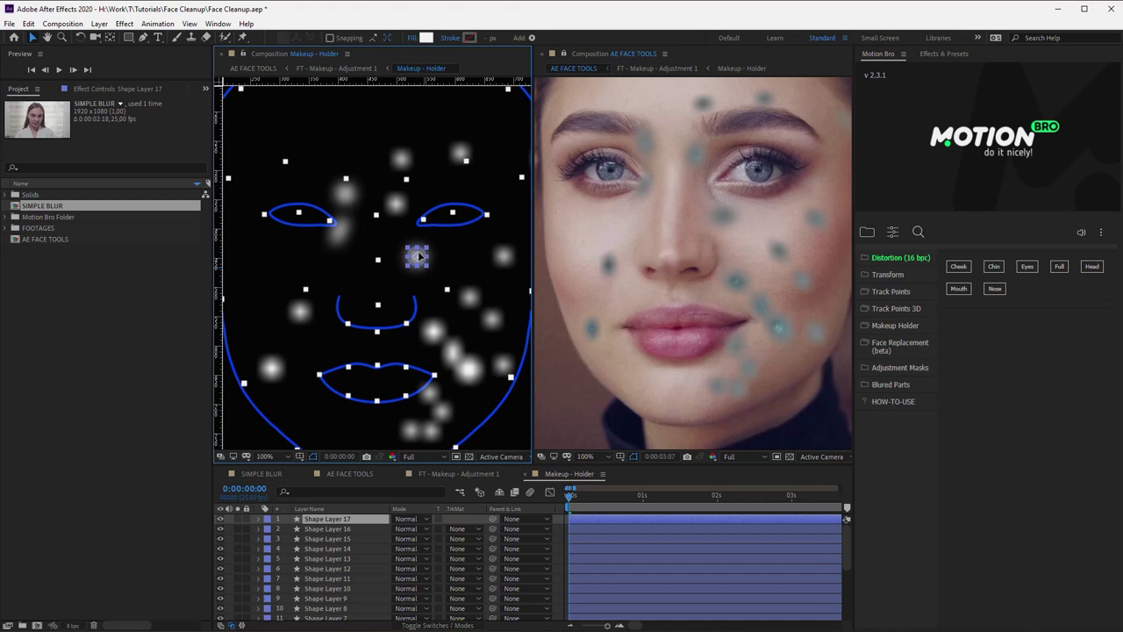
mouse_move(420, 255)
left_mouse_down()
mouse_move(412, 226)
mouse_move(421, 245)
left_mouse_up()
key("w")
key("v")
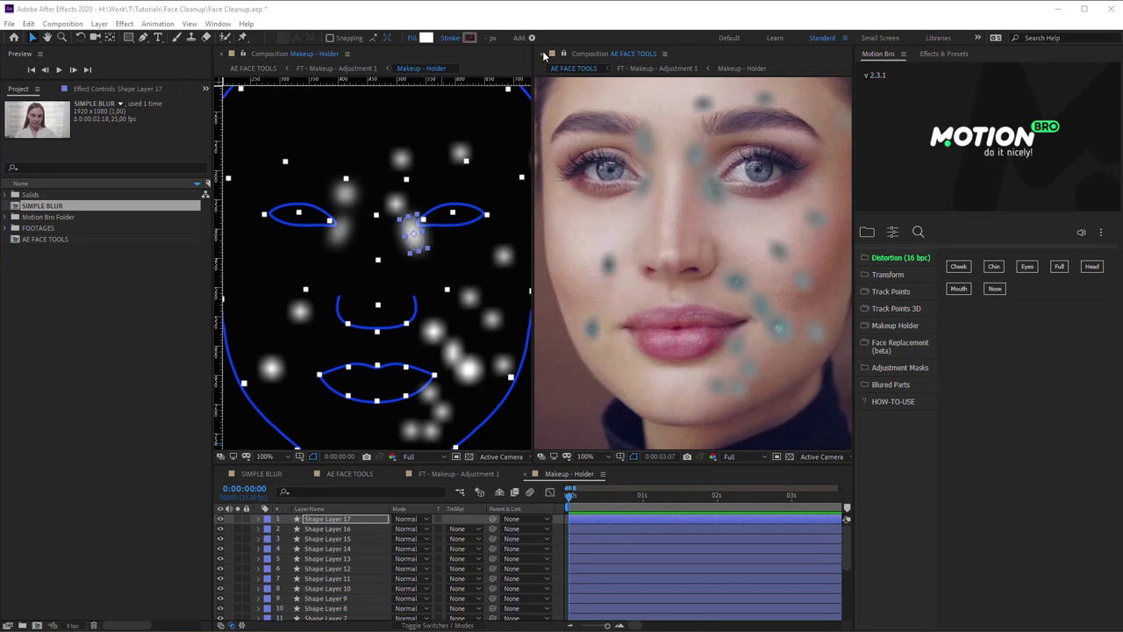
Remove the Example effect from the Face Mask - Adjustment layer in FT - Makeup - Adjustment 1
left_click(545, 53)
left_click(448, 474)
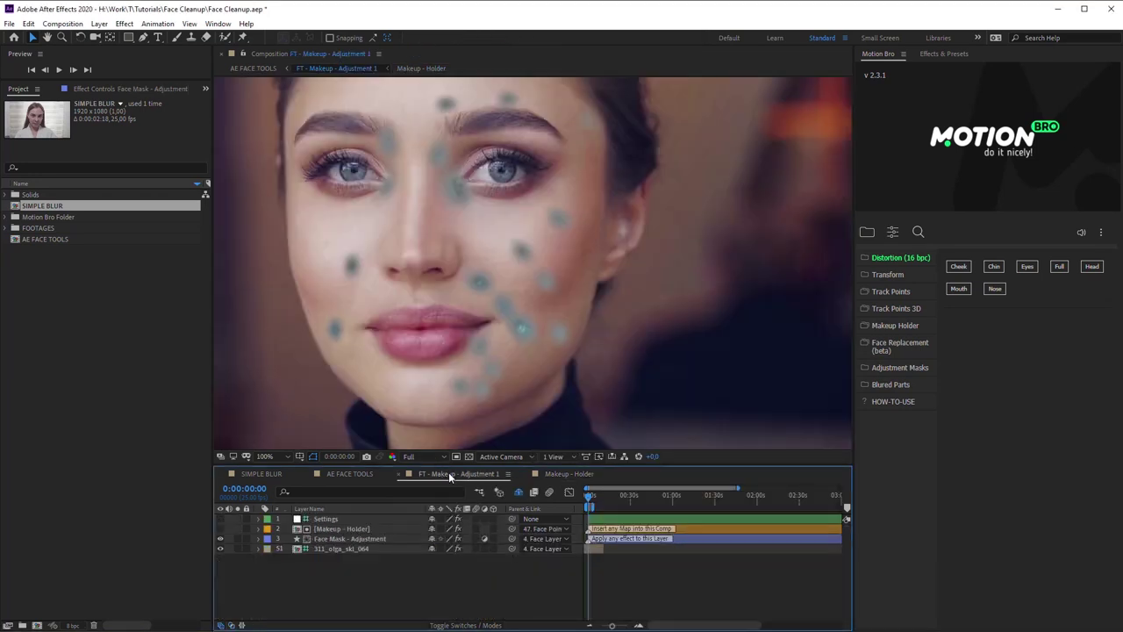
left_click(361, 539)
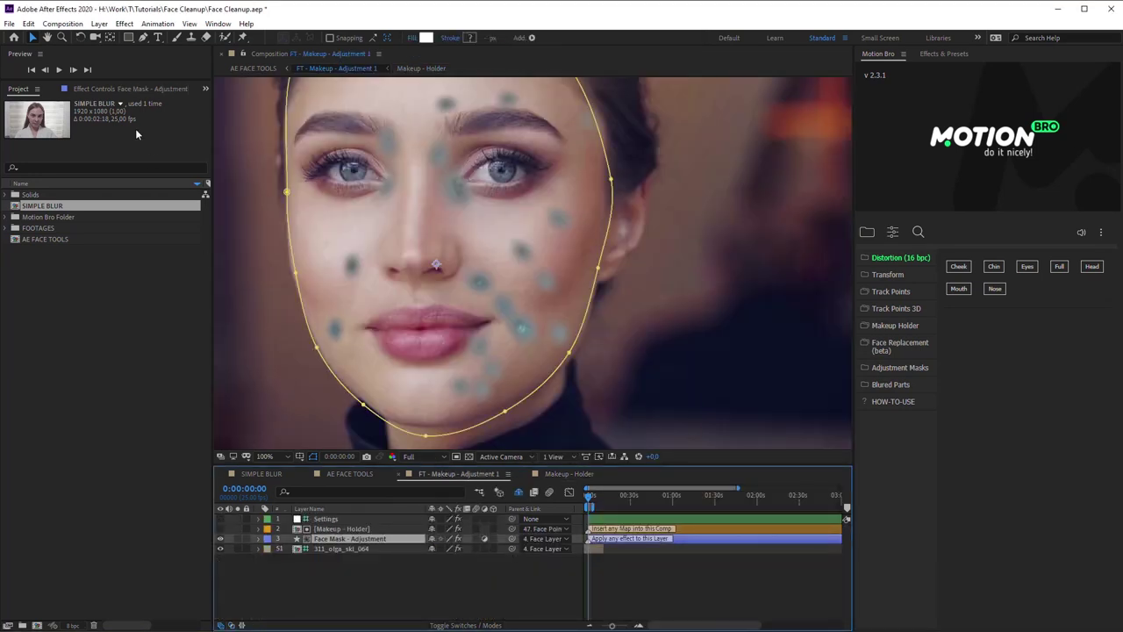
left_click(97, 89)
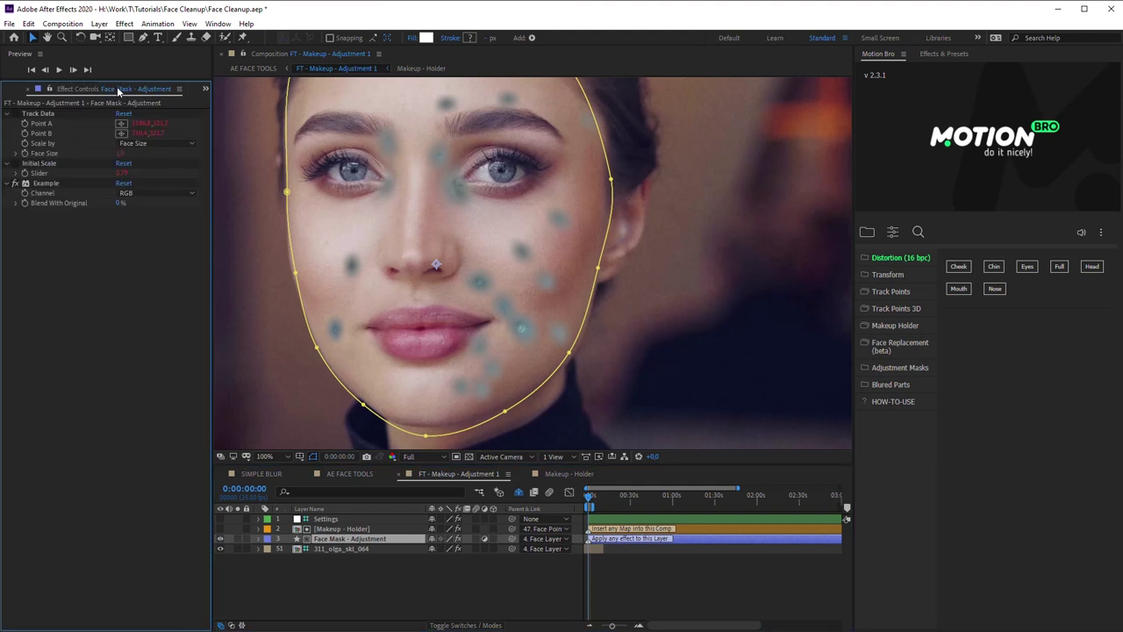
left_click(45, 183)
key("Delete")
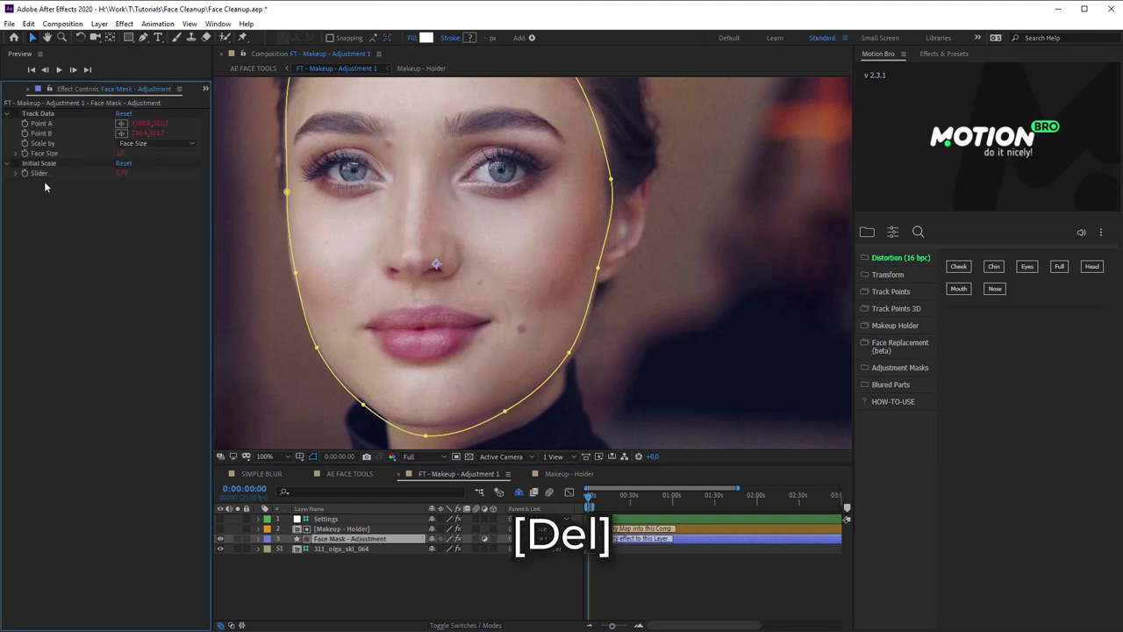
Add Fast Box Blur to the face mask layer with a blur radius of 14
left_click(123, 23)
mouse_move(155, 106)
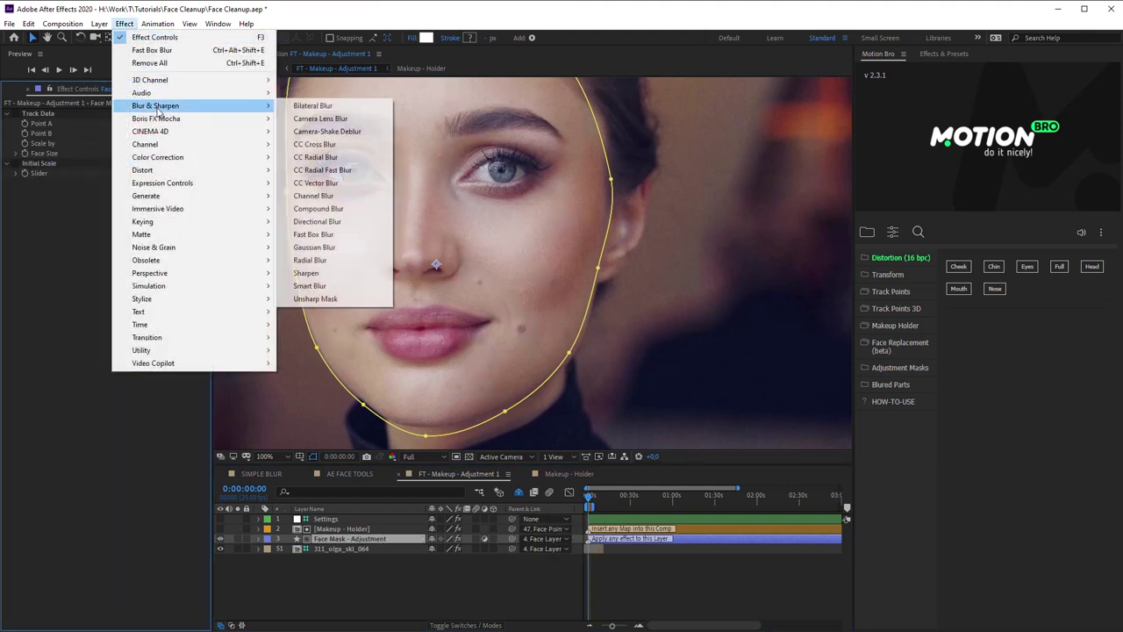
left_click(316, 234)
left_click_drag(124, 195, 145, 202)
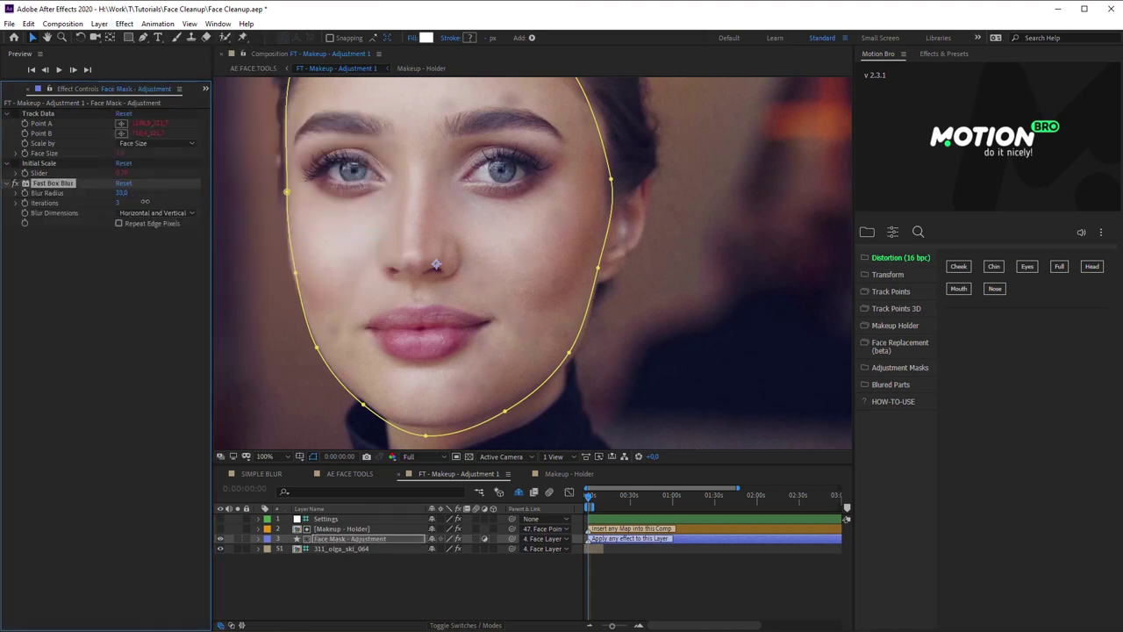
Add Noise at 9% and a second Fast Box Blur to the face mask layer
left_click(124, 23)
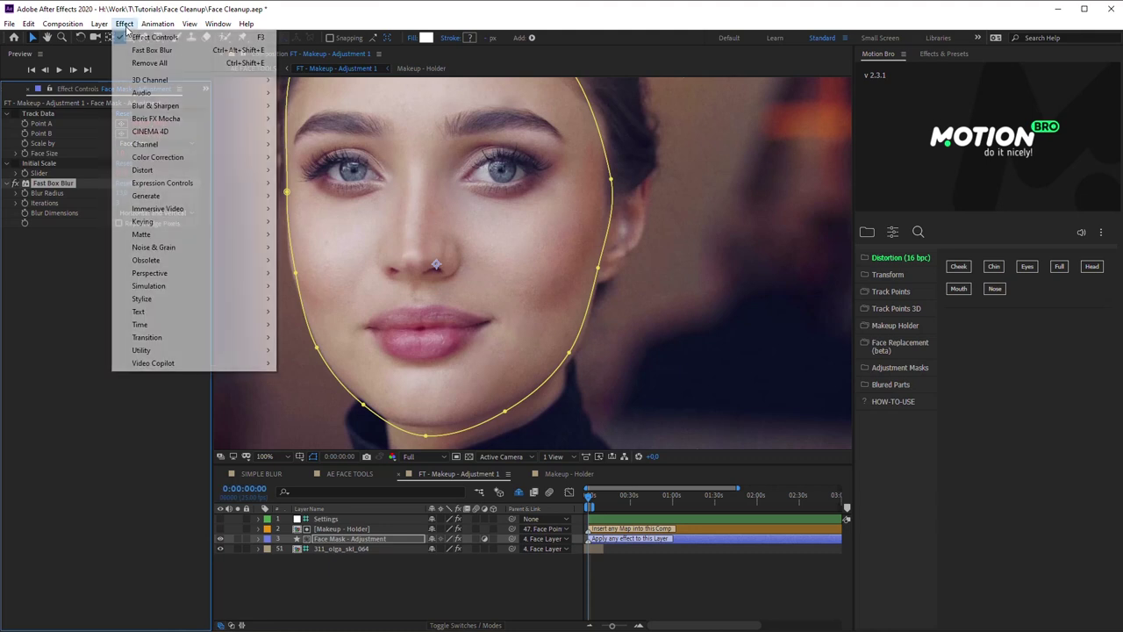
mouse_move(201, 250)
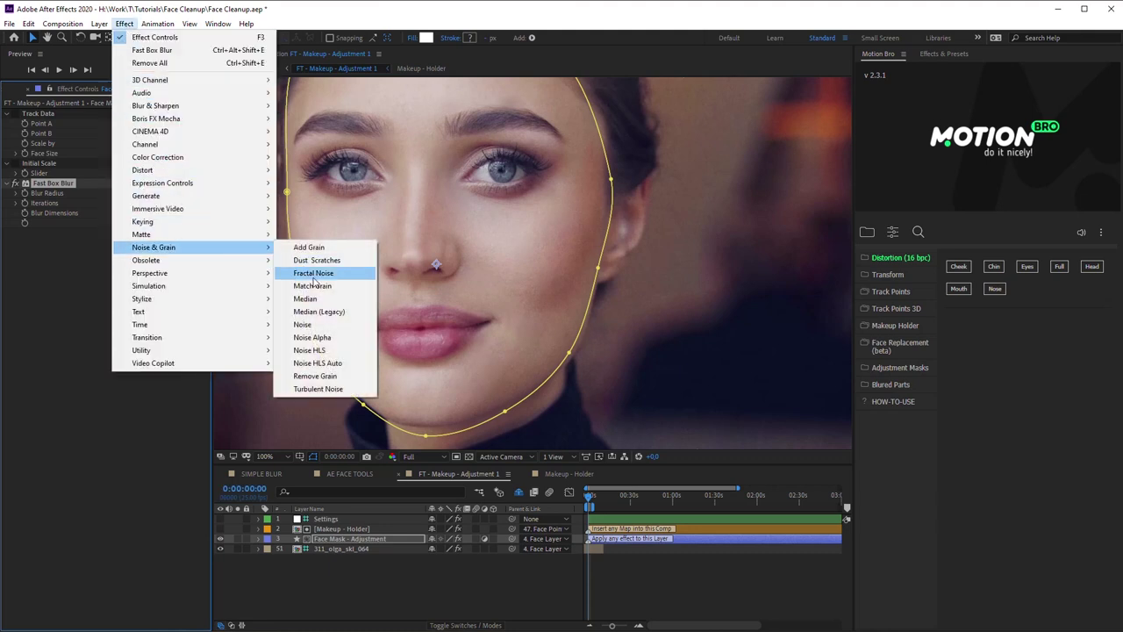
left_click(302, 324)
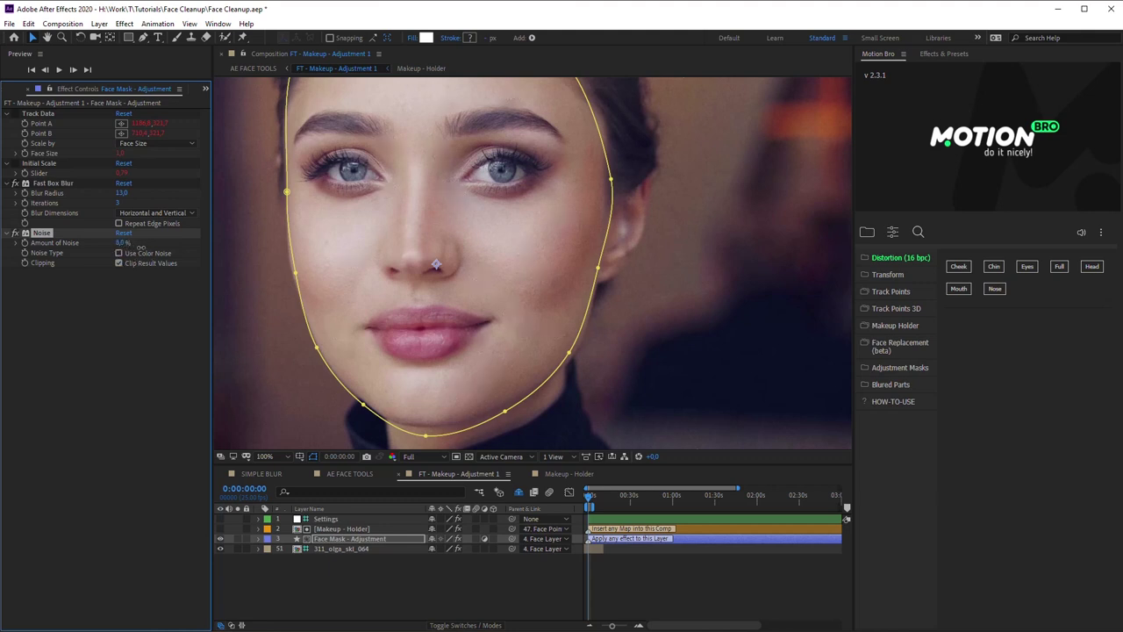
left_click(123, 23)
mouse_move(172, 109)
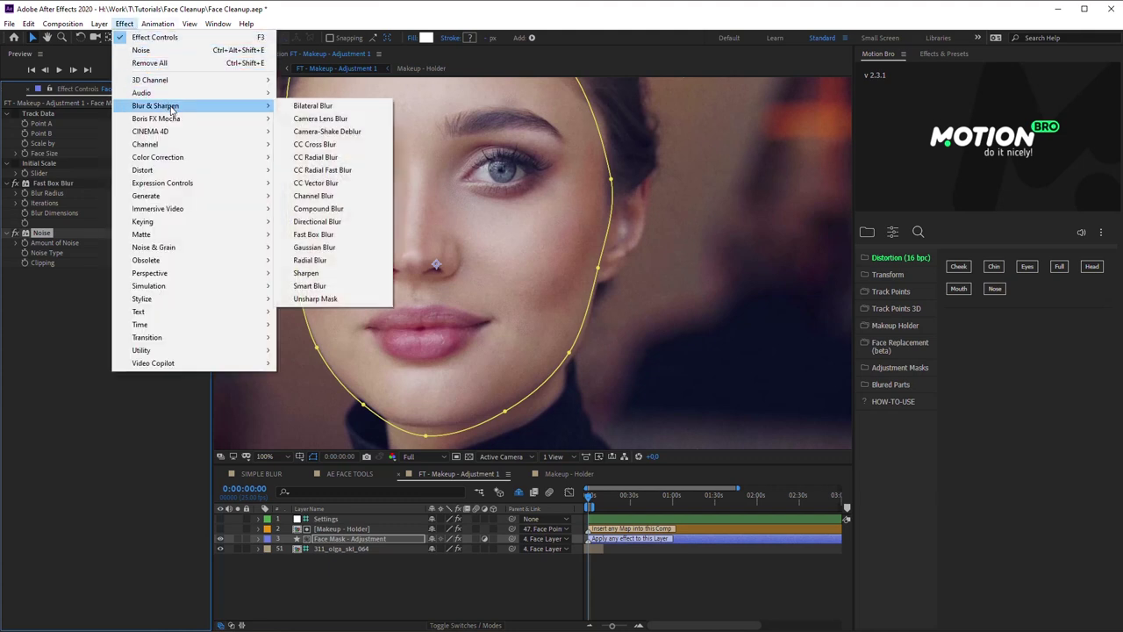
left_click(347, 234)
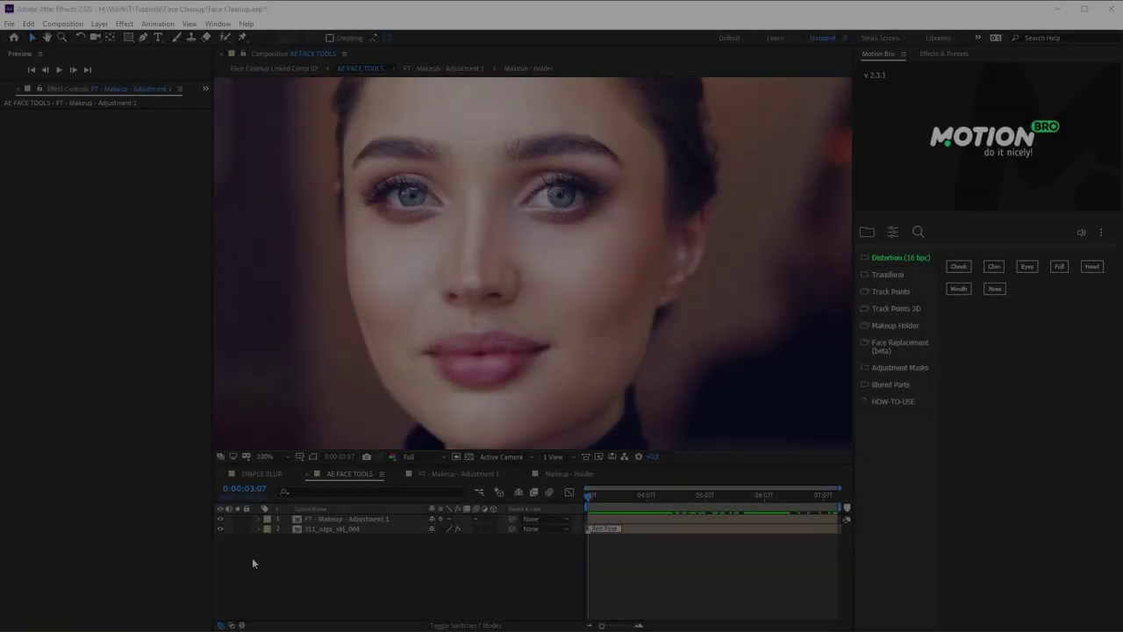
Toggle FT - Makeup - Adjustment 1 off and back on to compare the face with and without makeup
left_click(235, 542)
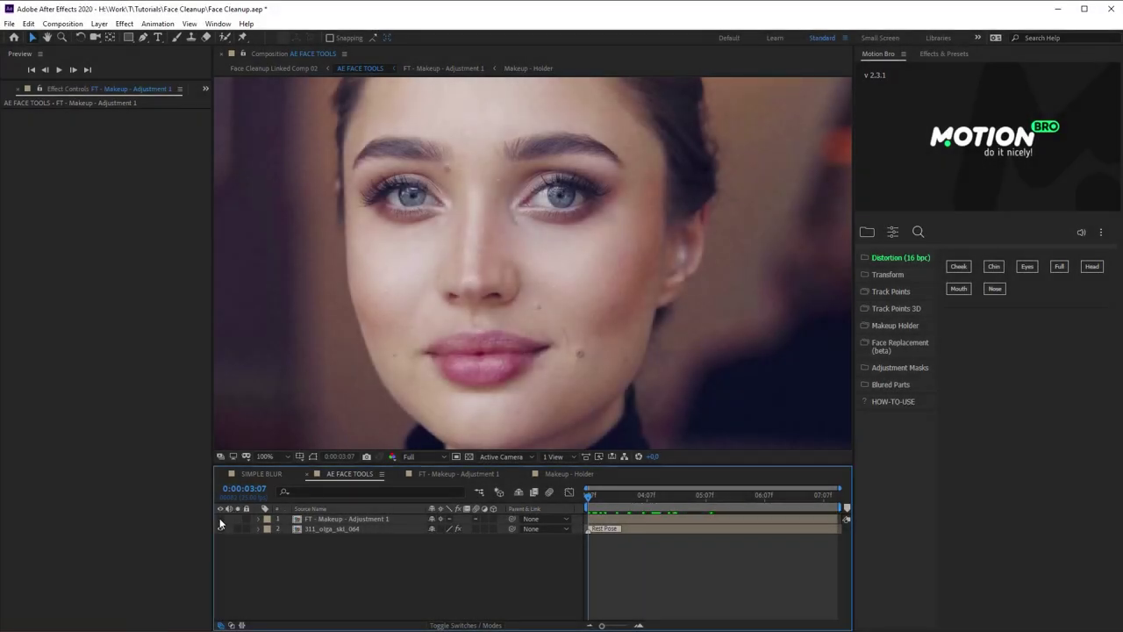
left_click(220, 519)
left_click(220, 522)
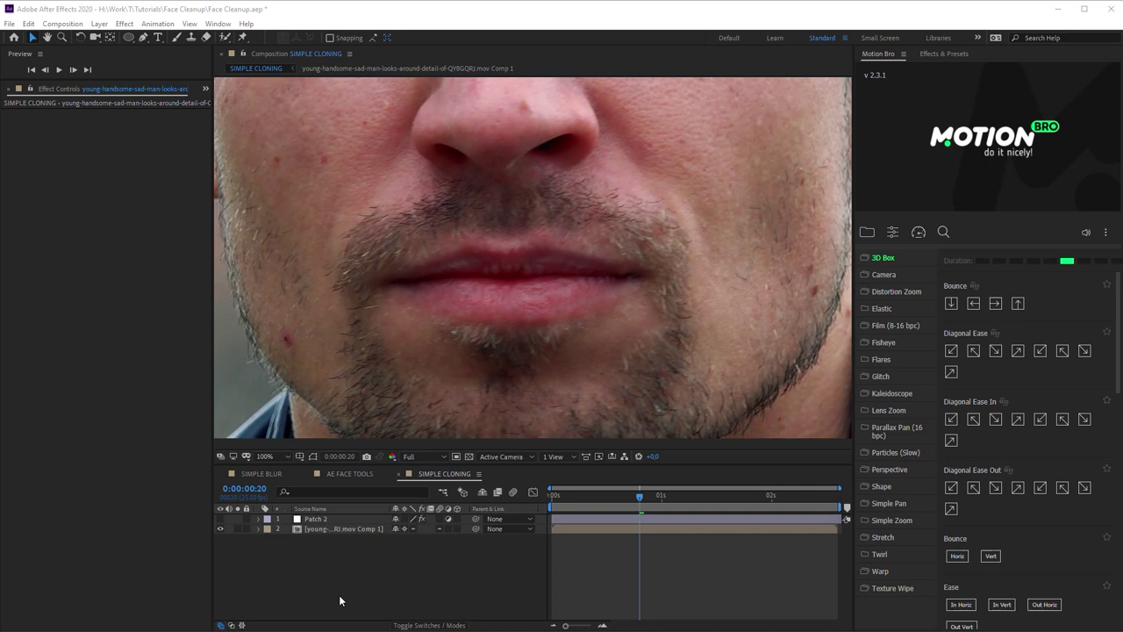
Turn on Patch 2's visibility to preview its cloning result
left_click(220, 519)
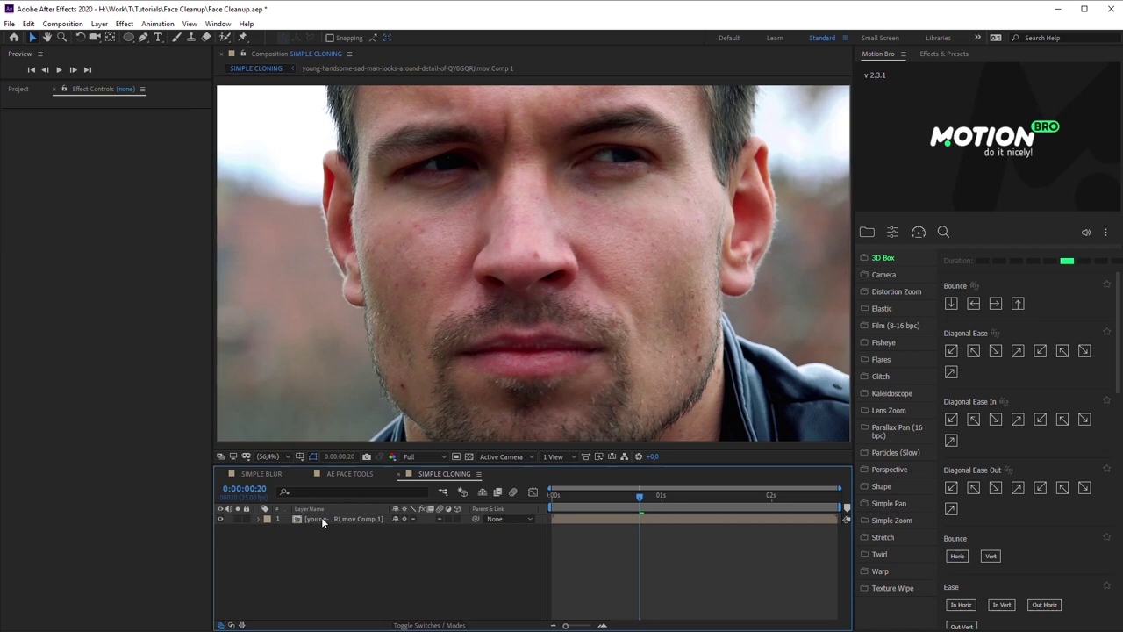
Duplicate the footage layer and name the two copies Source and Patch
left_click(321, 516)
key("ctrl+d")
key("Return")
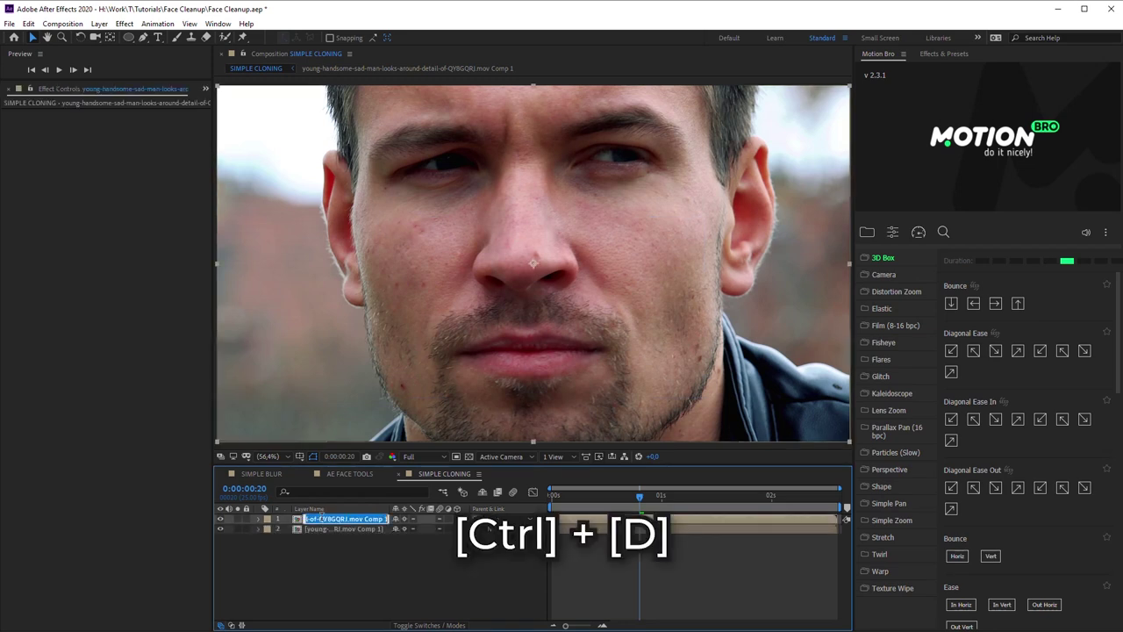
type("Source")
key("Return")
left_click(335, 530)
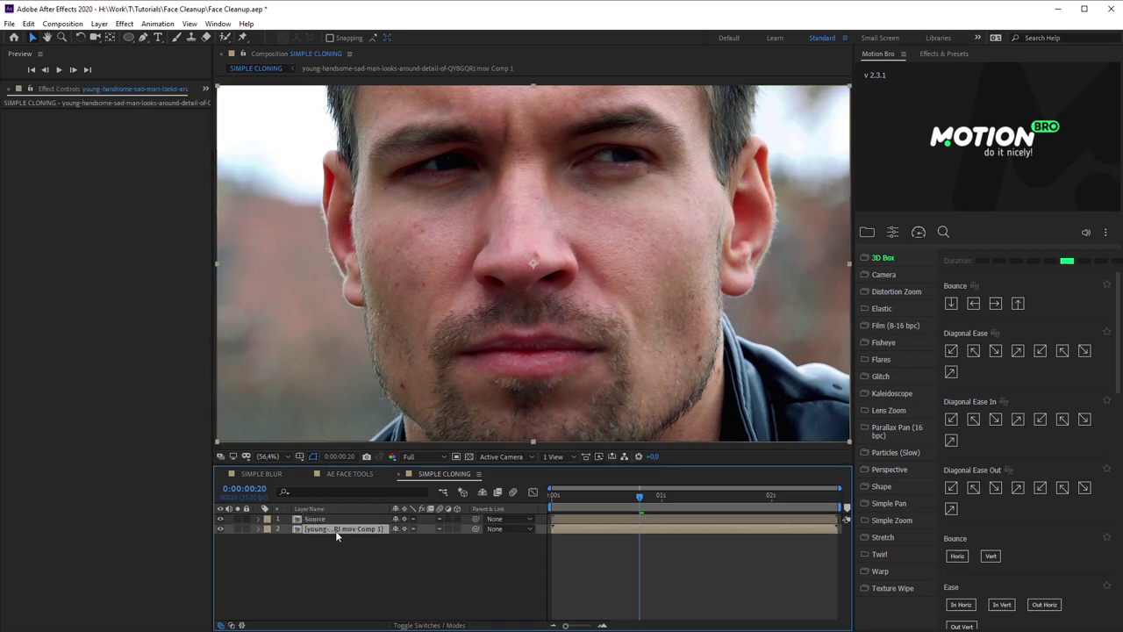
key("Return")
type("Patch")
key("Return")
At 0:00:02:14, draw a small Subtract-mode ellipse mask on Source over the jaw blemish
left_click(485, 520)
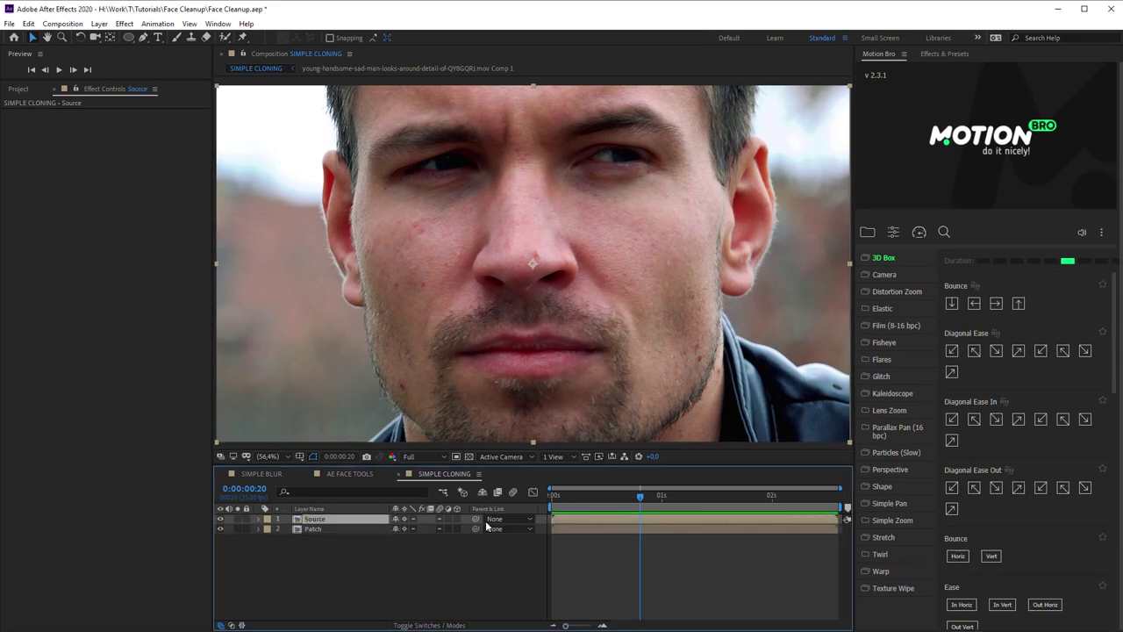
left_click_drag(651, 500, 839, 499)
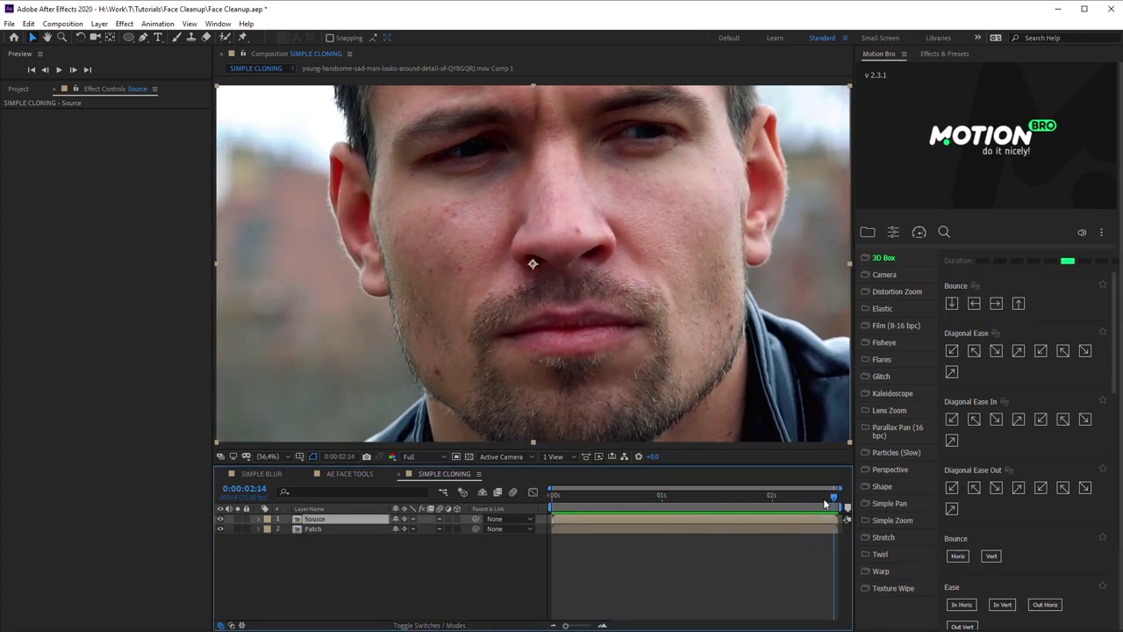
left_click(128, 37)
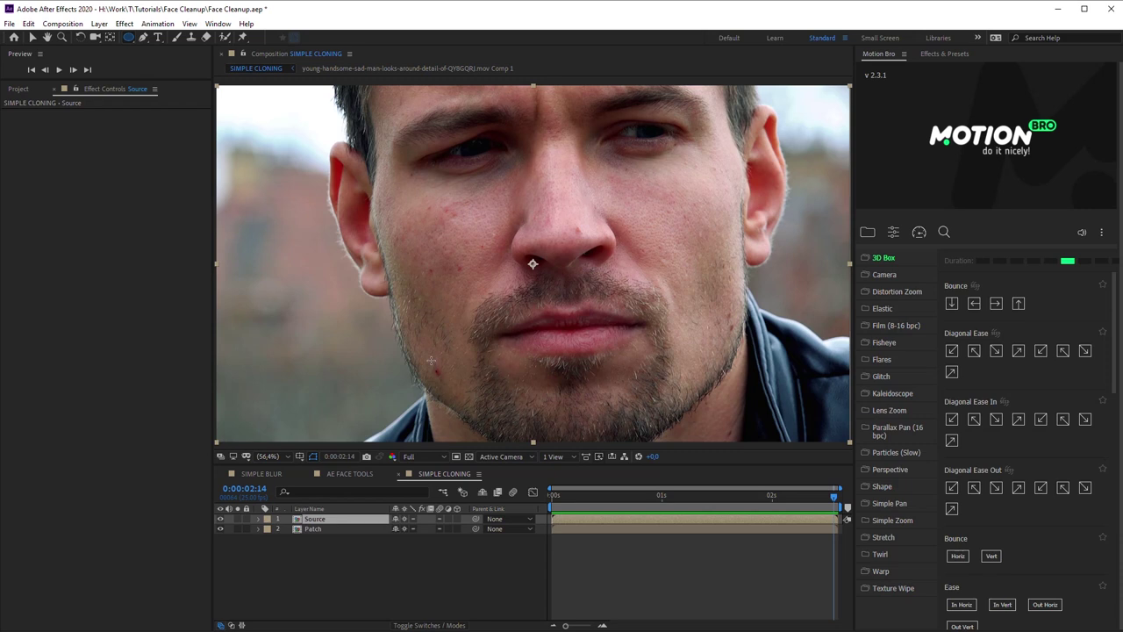
left_click_drag(431, 361, 445, 383)
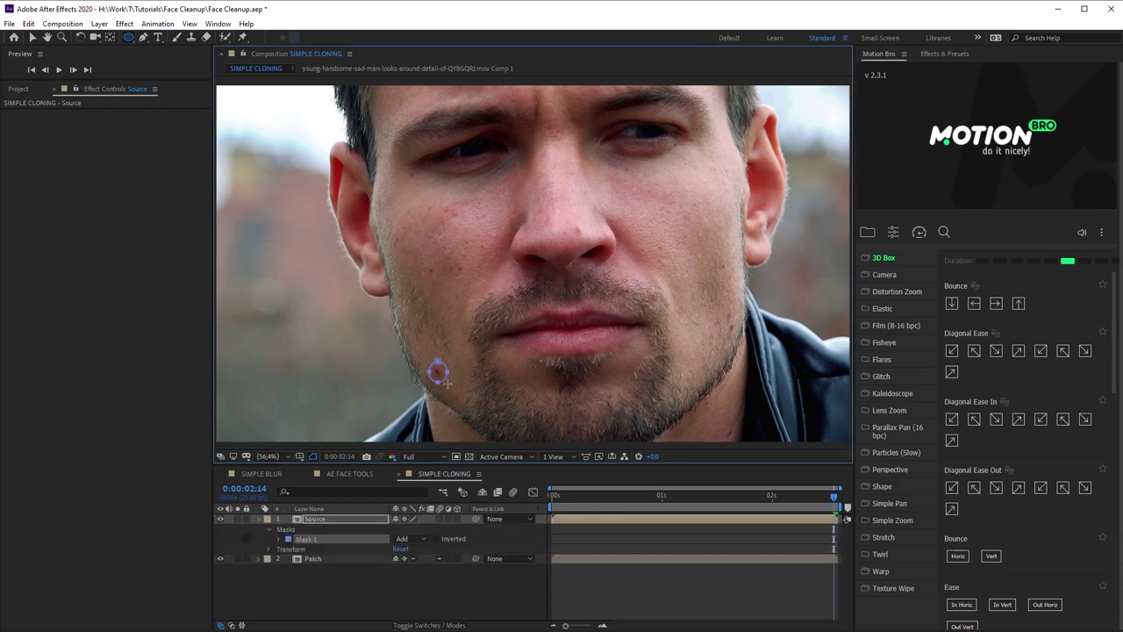
left_click(418, 537)
left_click(424, 474)
Track Mask 1 backward through the clip using Position, Scale, Rotation & Skew
right_click(391, 539)
left_click(397, 544)
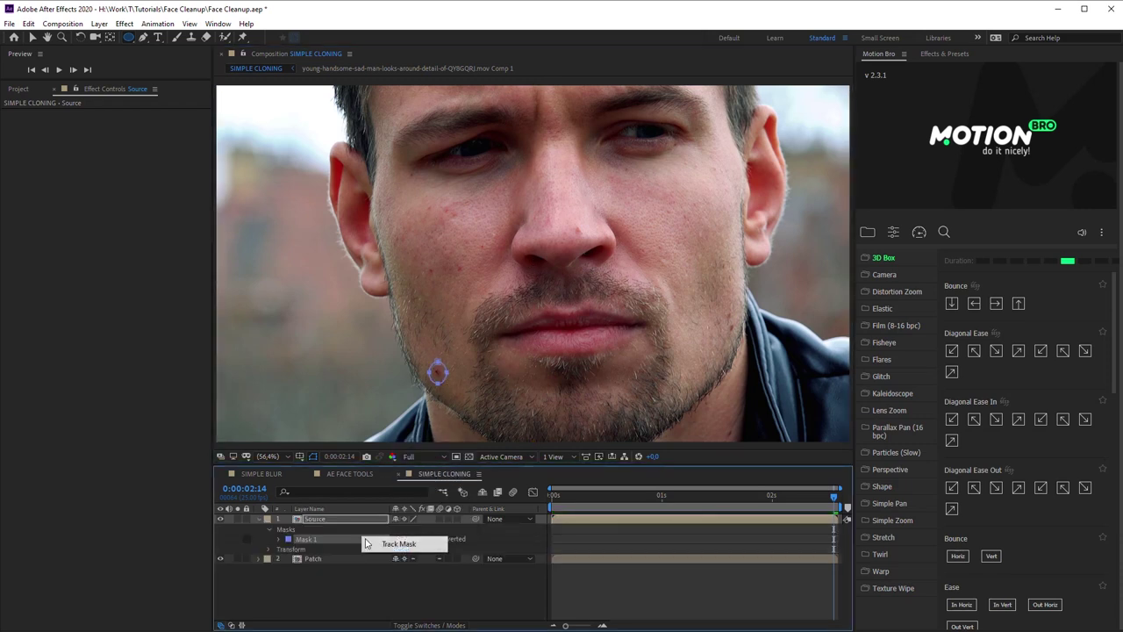
left_click(777, 383)
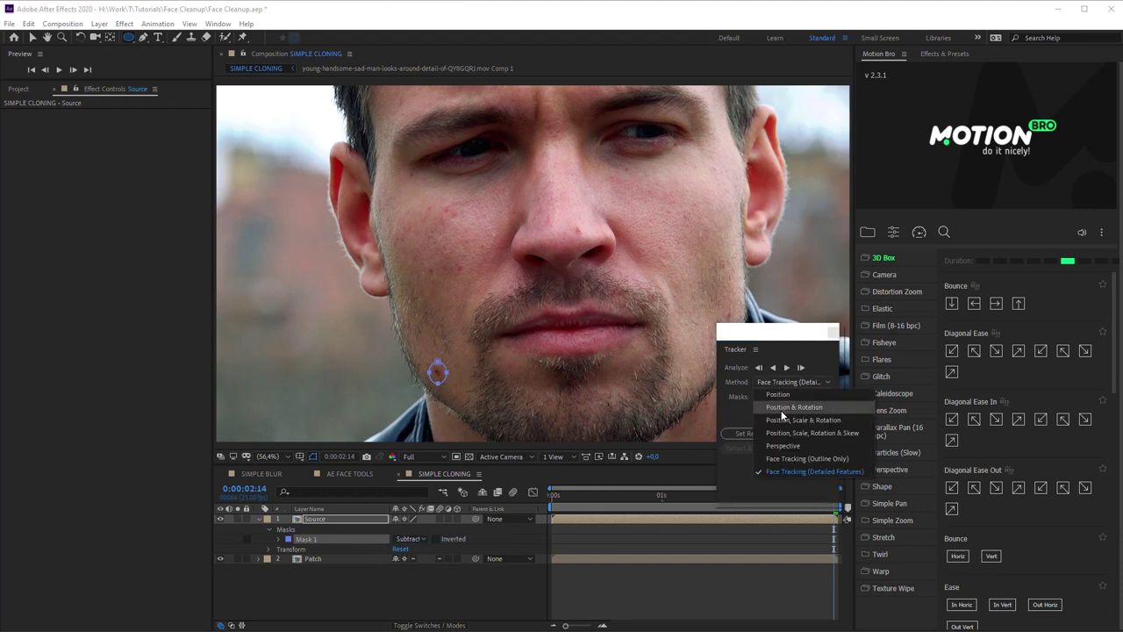
left_click(779, 433)
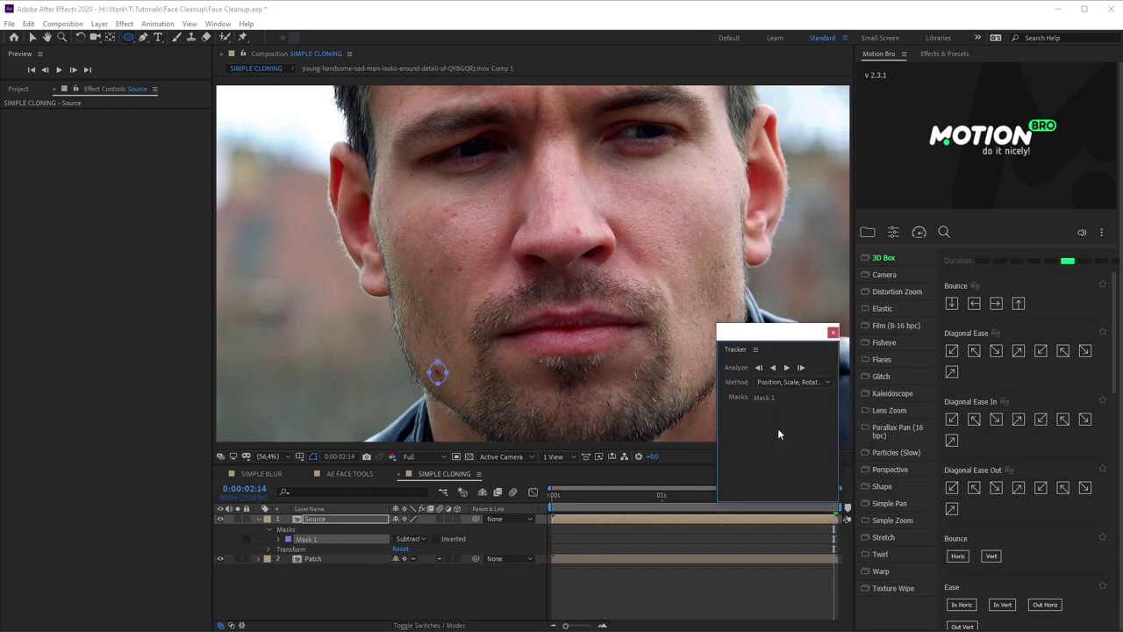
left_click(772, 366)
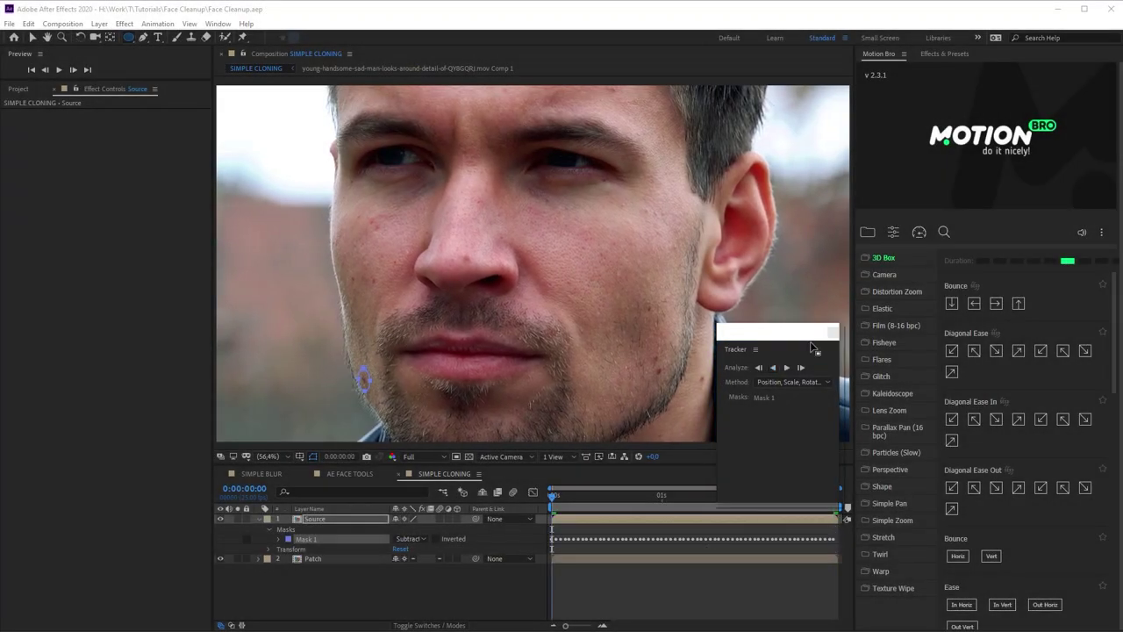
left_click(835, 335)
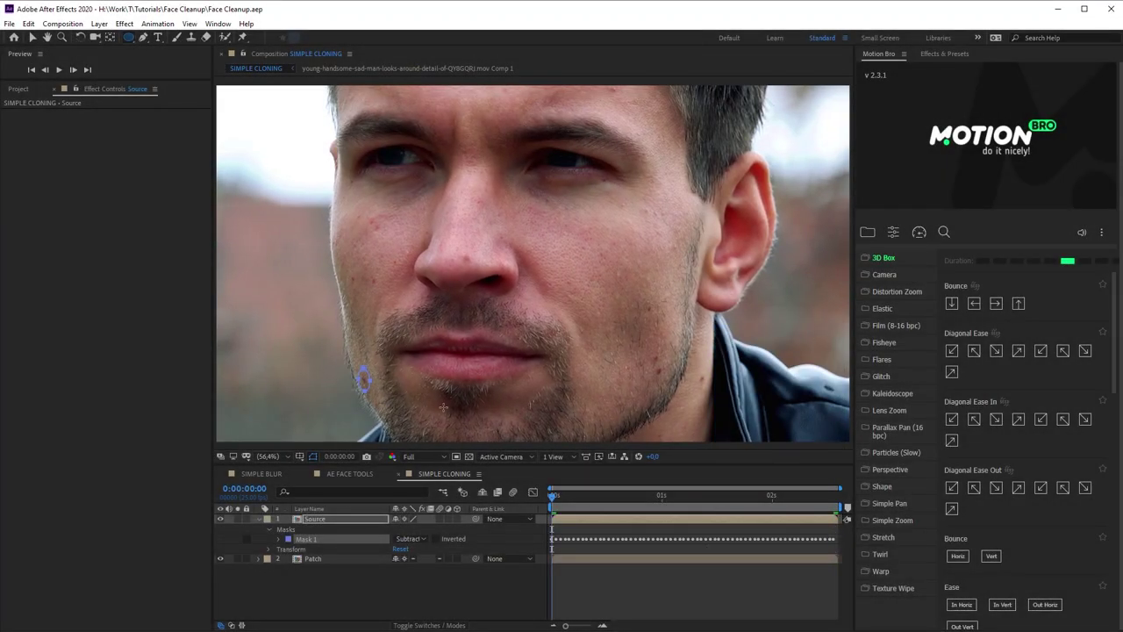
View the chin at 100% and nudge the Patch layer slightly down and right
key("slash")
left_click_drag(425, 384, 644, 205)
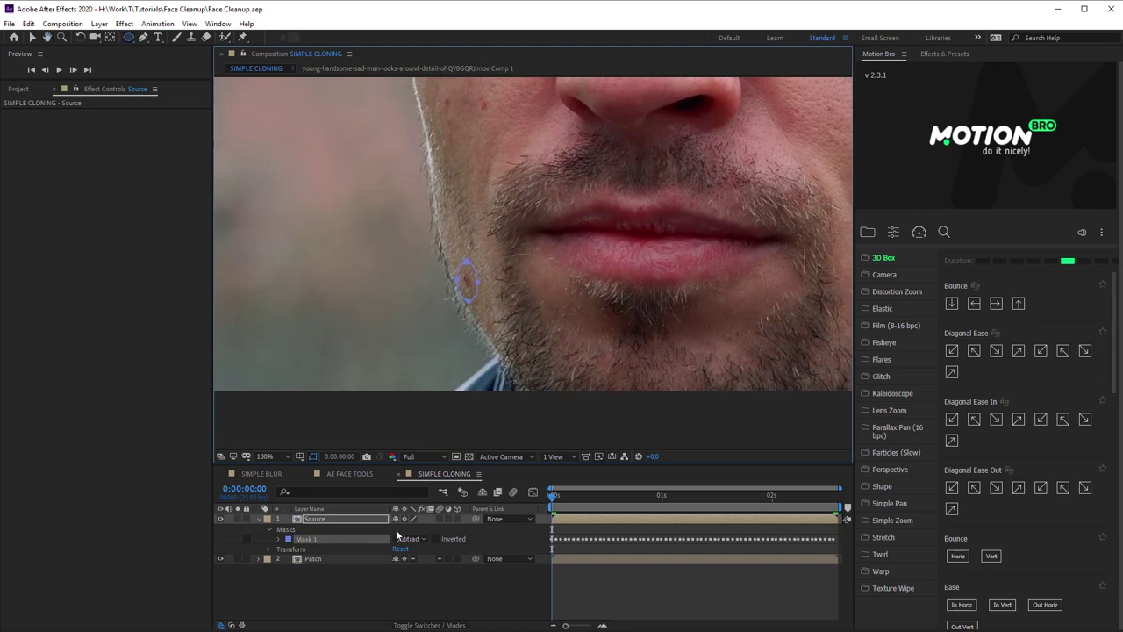
left_click(341, 562)
key("v")
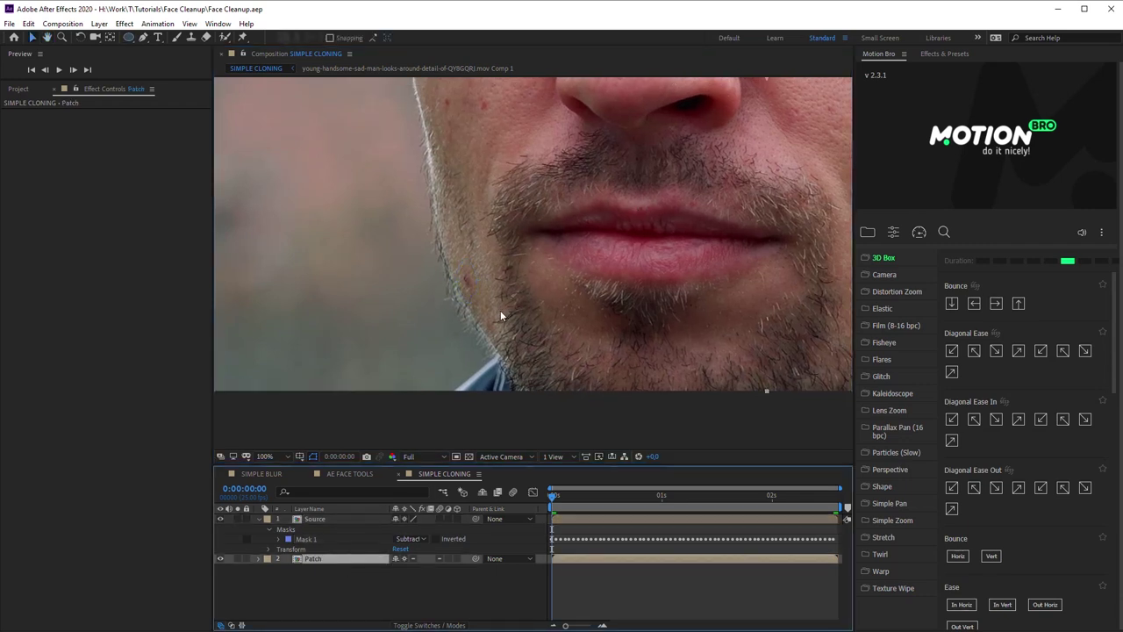
left_click_drag(506, 326, 511, 342)
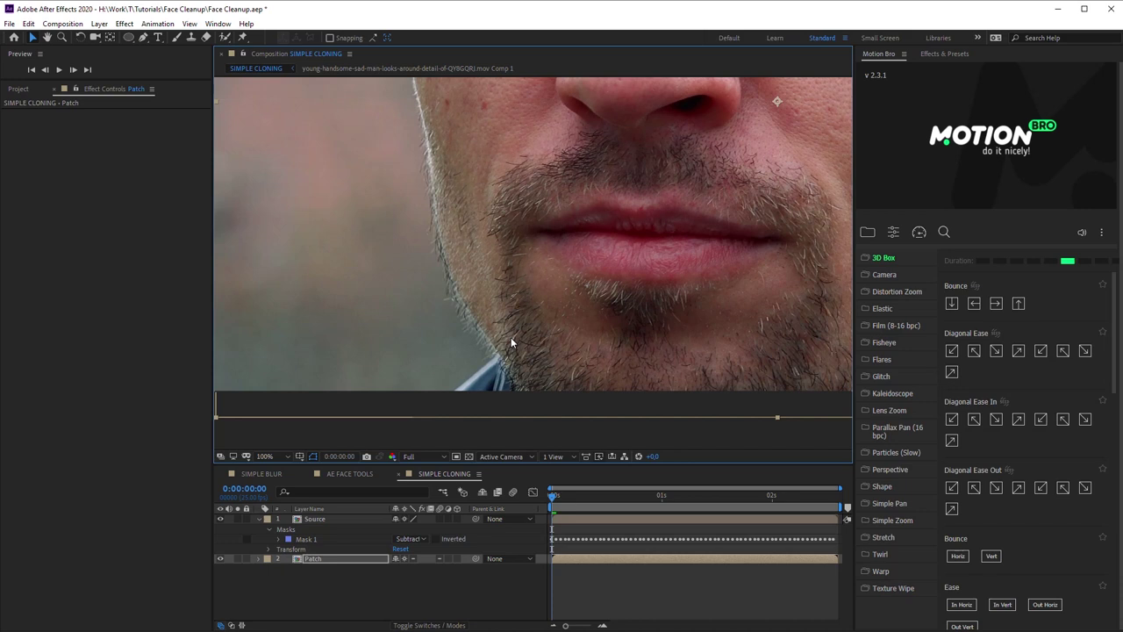
Set the Source layer's Mask 1 feather to 10 px
left_click(337, 539)
key("m")
key("v")
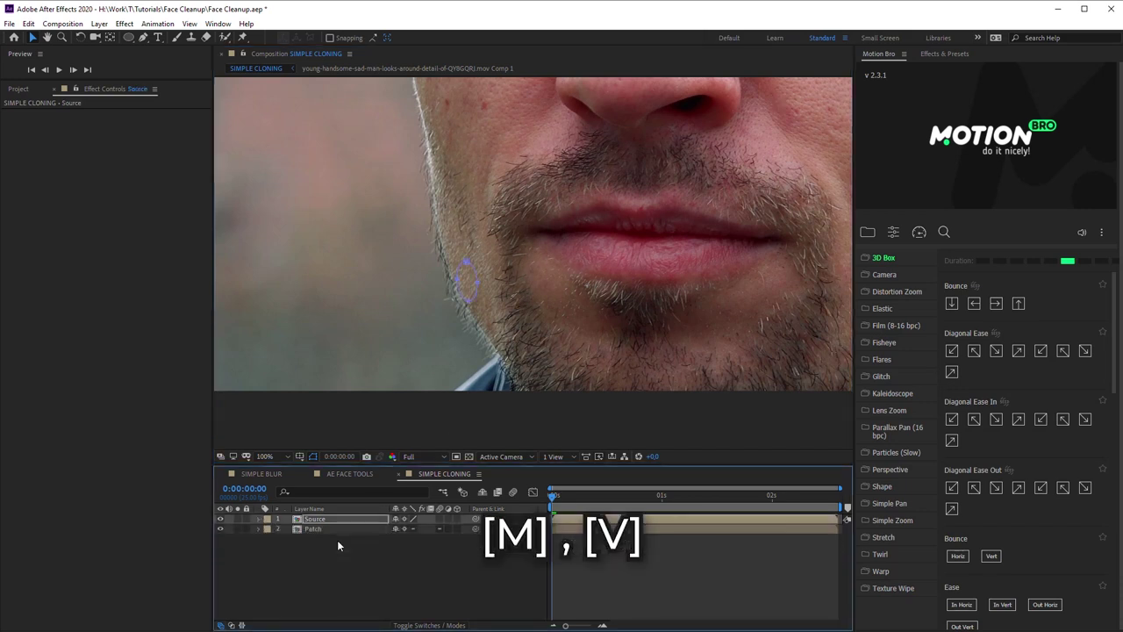
left_click_drag(408, 548, 409, 547)
Add ellipse masks on Source over a cheek spot and the nose tip
key("h")
left_click_drag(694, 181, 566, 363)
left_click(128, 36)
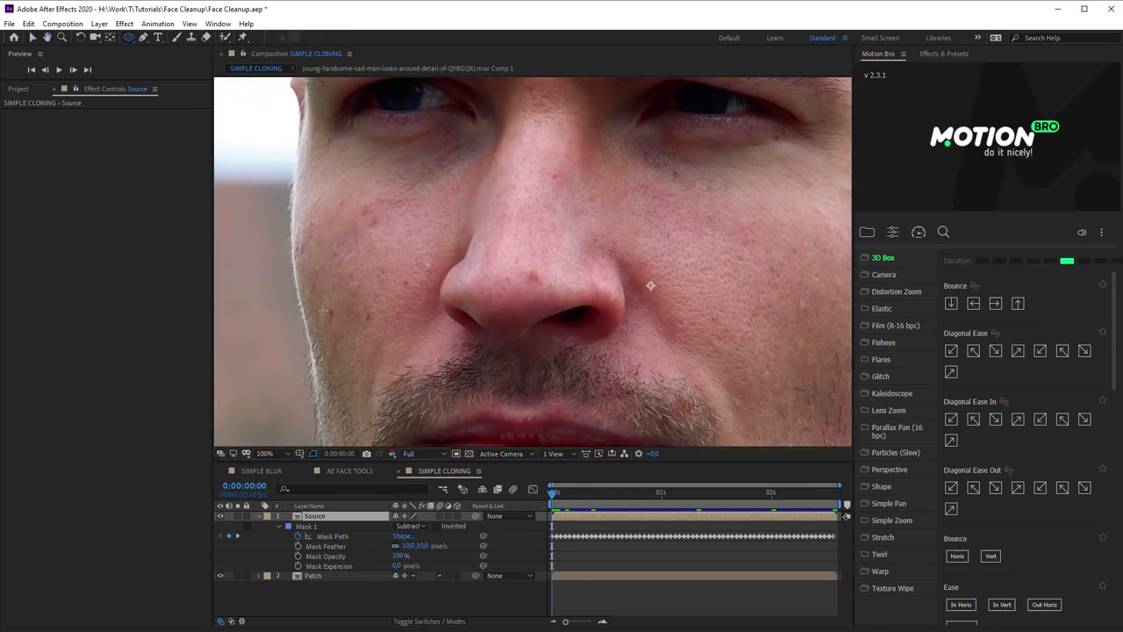
left_click_drag(321, 301, 377, 328)
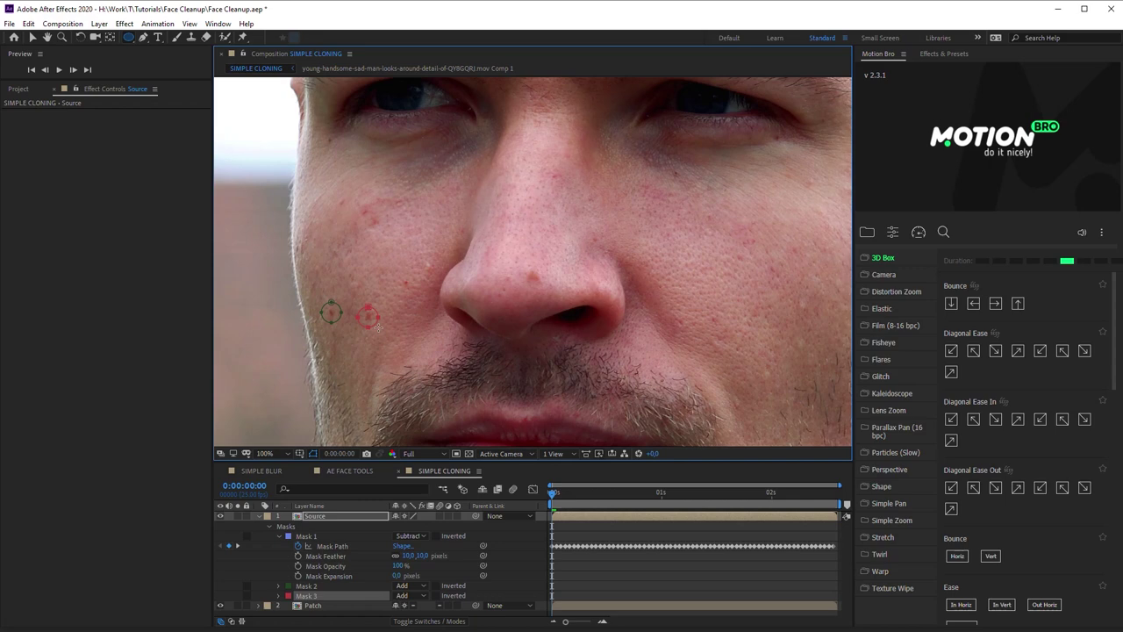
left_click_drag(520, 263, 548, 291)
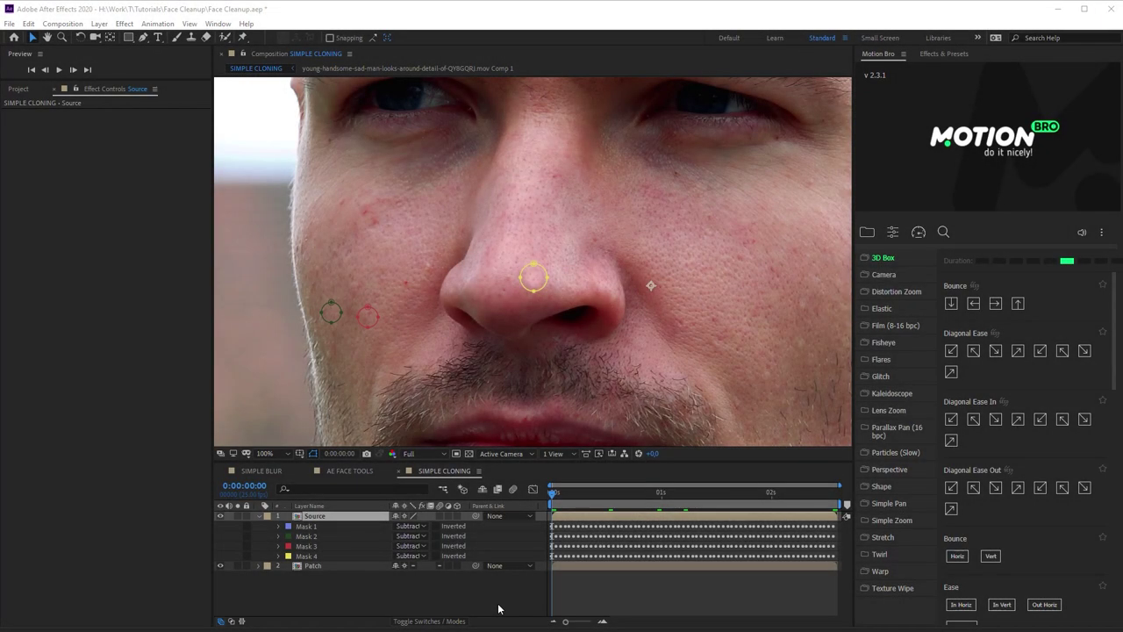
left_click(357, 568)
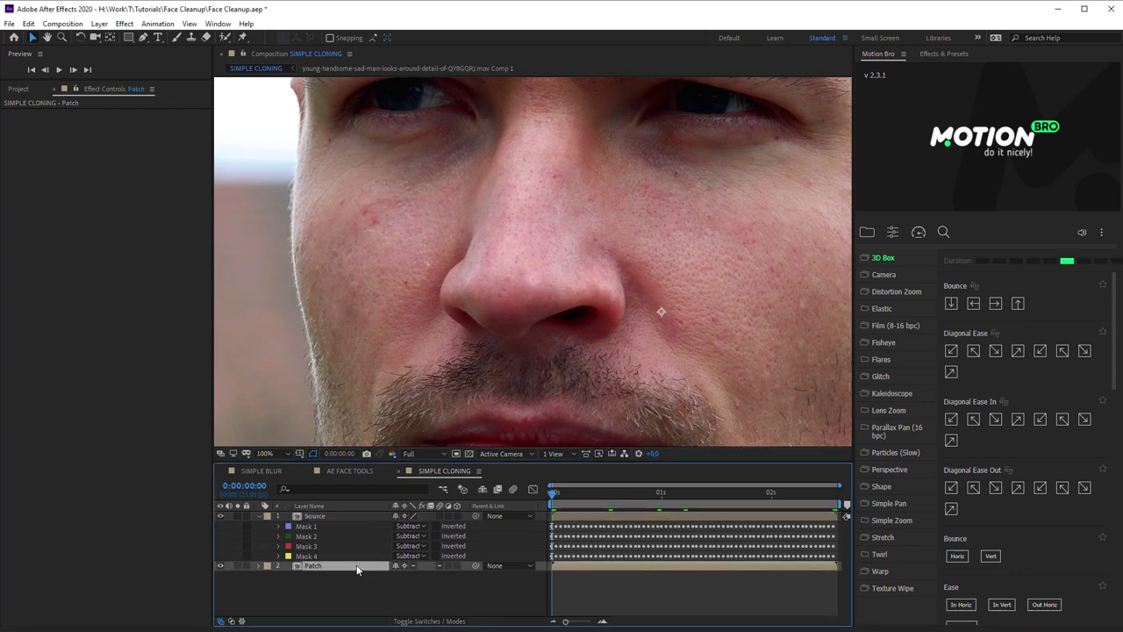
Duplicate Patch as Patch 2, reset its transform, and shift it slightly down and right
key("ctrl+d")
right_click(357, 569)
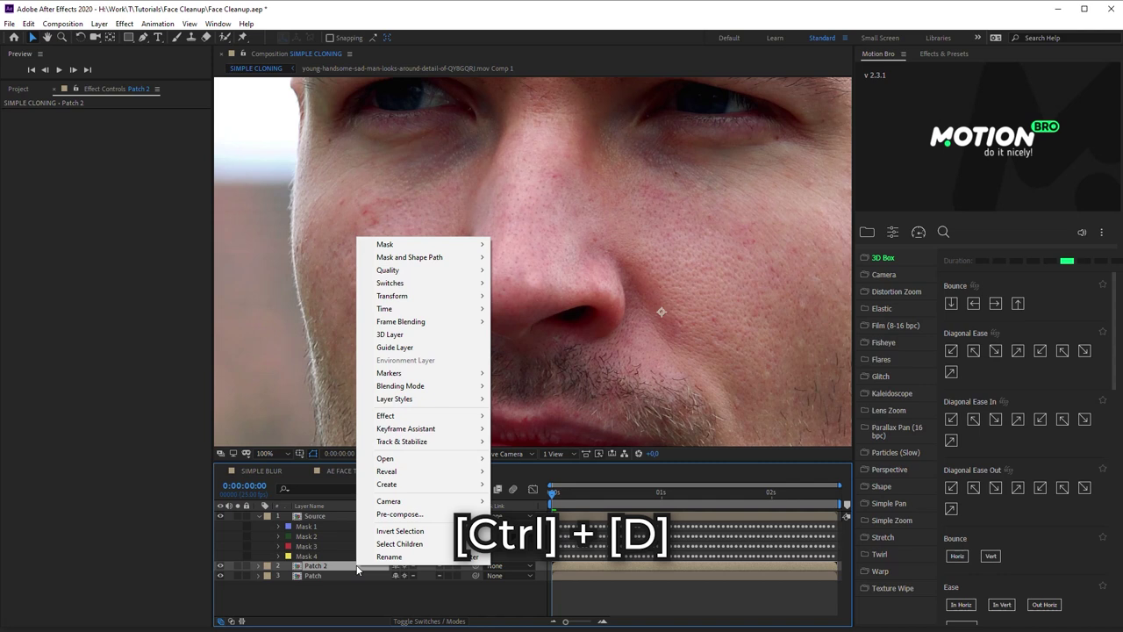
mouse_move(412, 295)
left_click(533, 296)
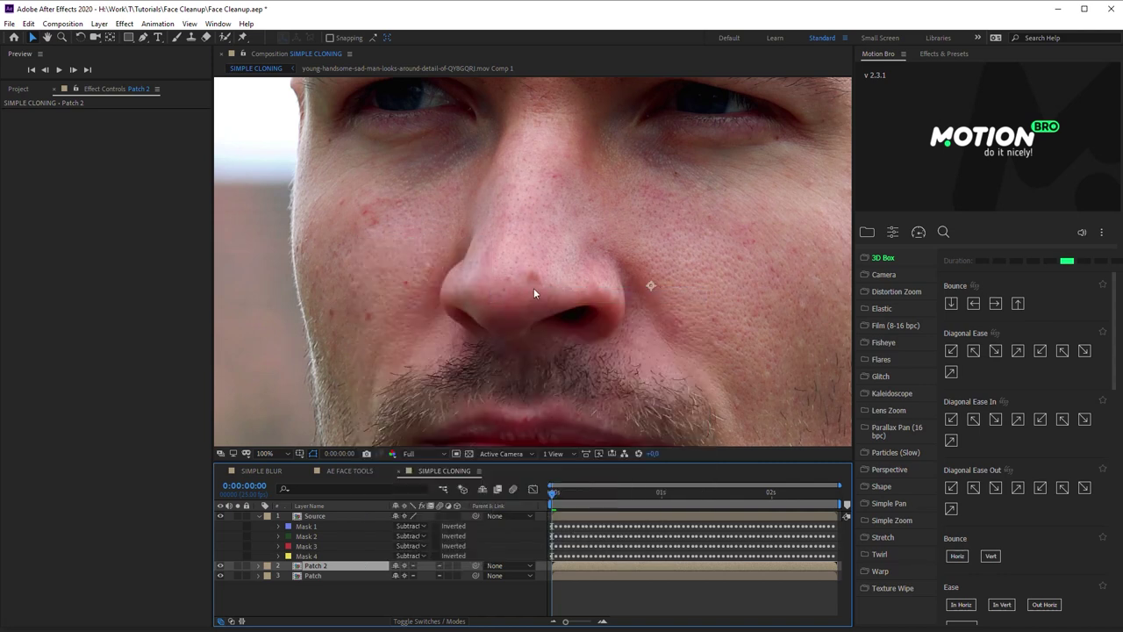
left_click_drag(533, 293, 549, 303)
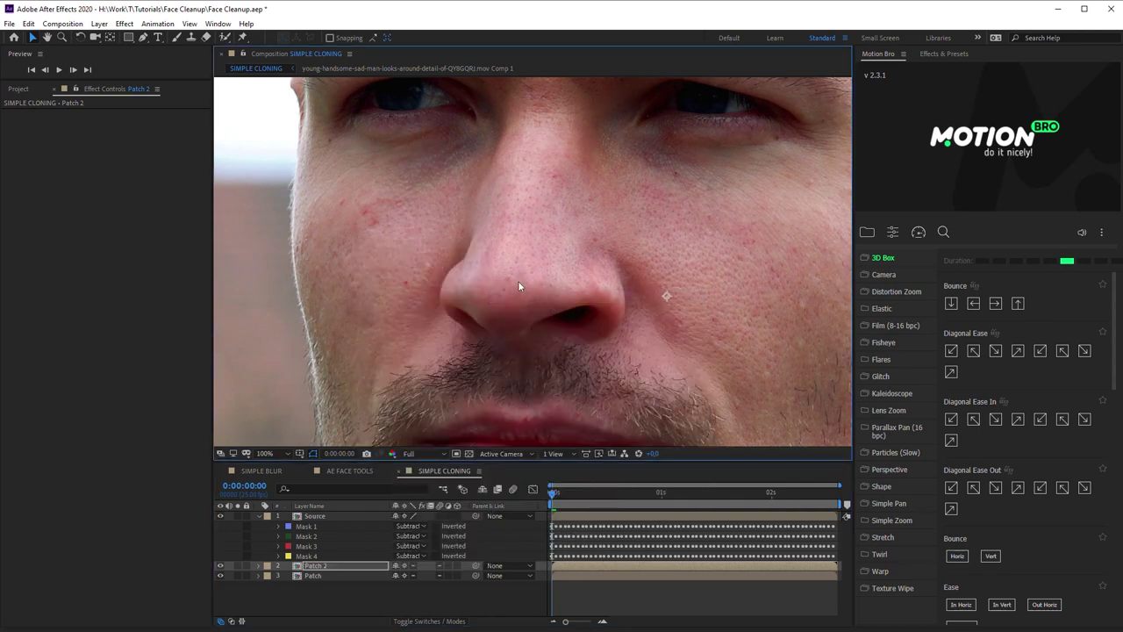
Draw a rectangle mask over the nose on Patch 2 and expand Mask 1 at 0:00:13
left_click(128, 37)
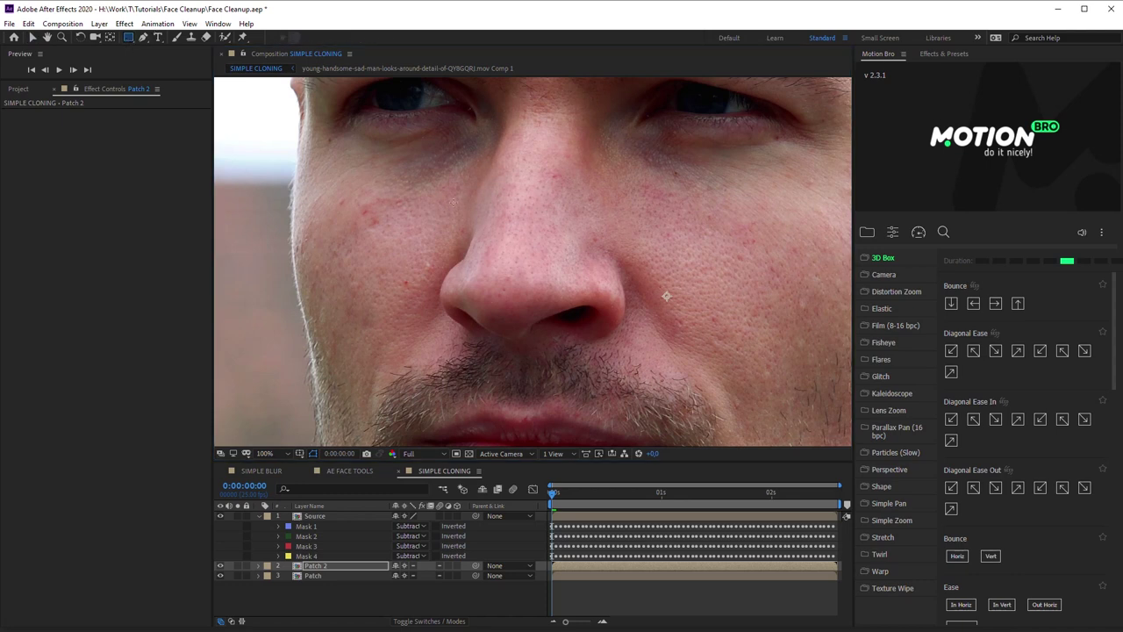
left_click_drag(455, 202, 607, 331)
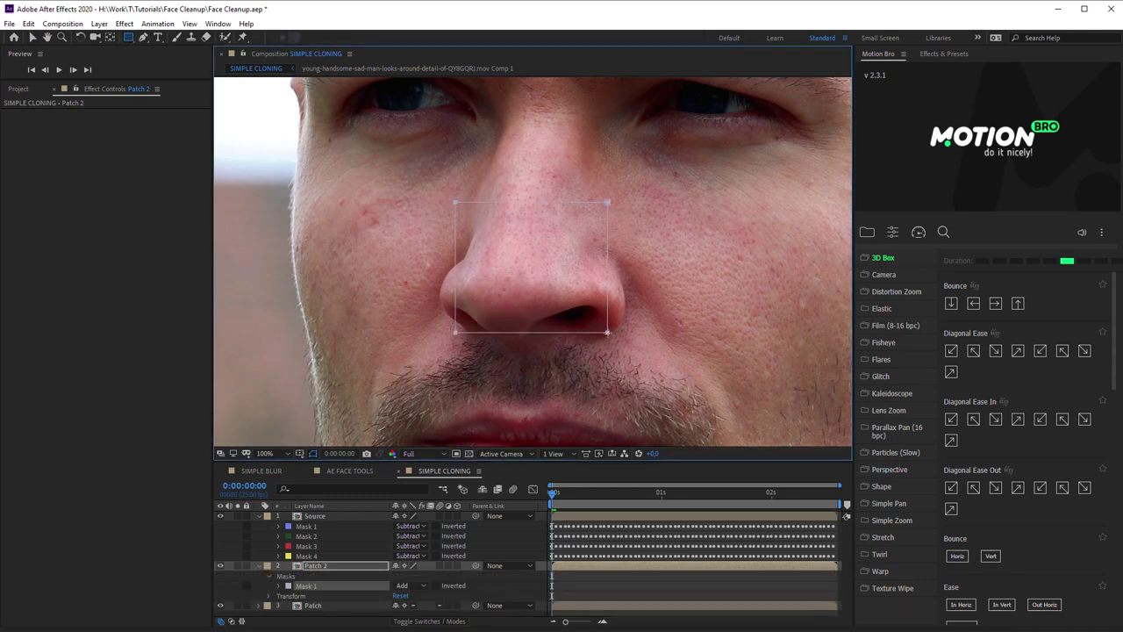
left_click_drag(561, 486, 600, 500)
left_click(280, 586)
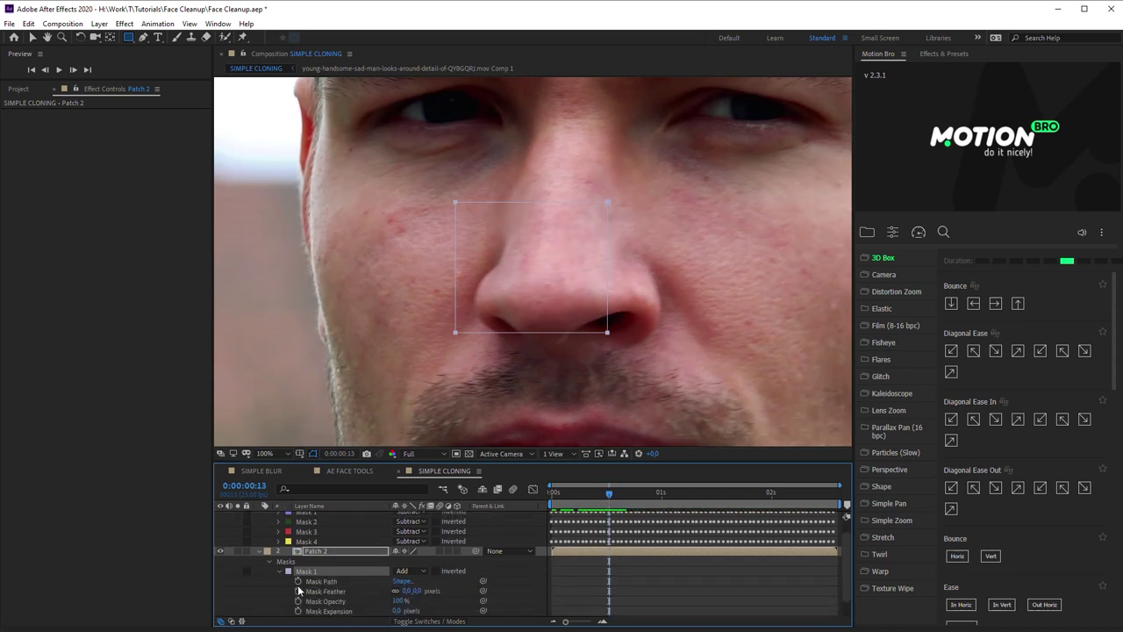
At 0:01:00, move the nose mask back over the nose and check it at 0:01:13
left_click_drag(606, 498, 660, 497)
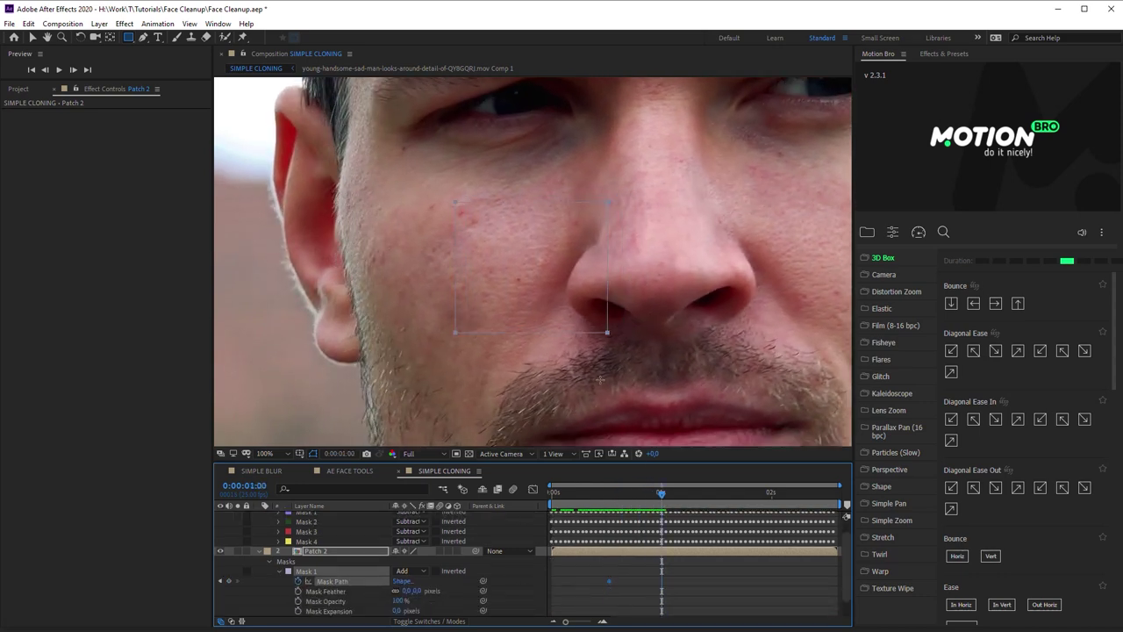
key("v")
key("ctrl+t")
left_click_drag(611, 313, 734, 300)
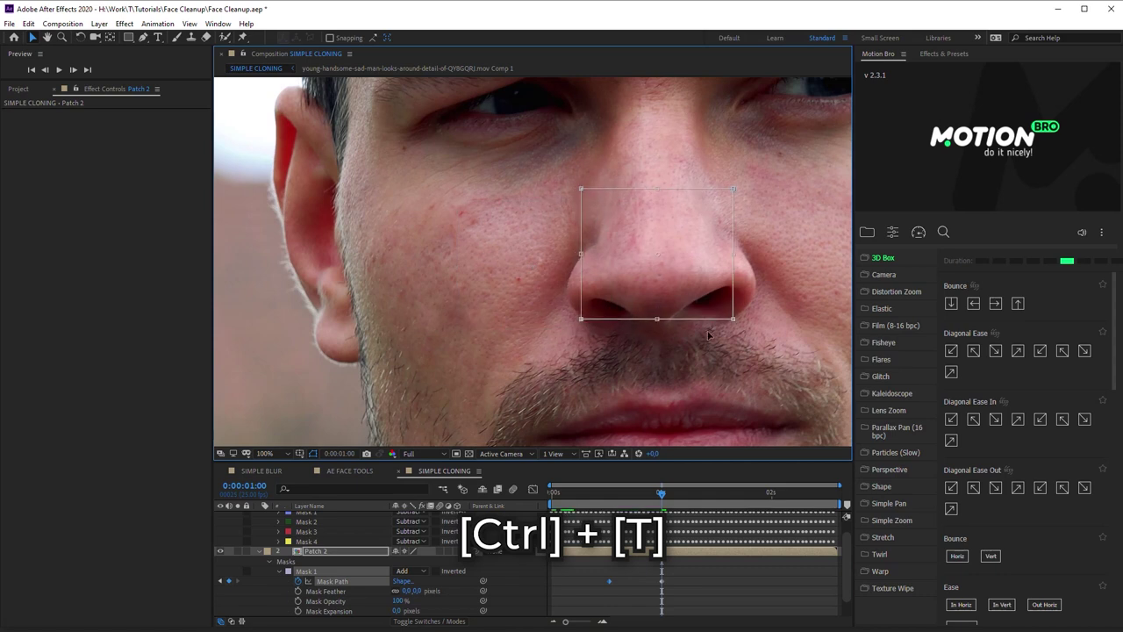
left_click_drag(661, 494, 833, 492)
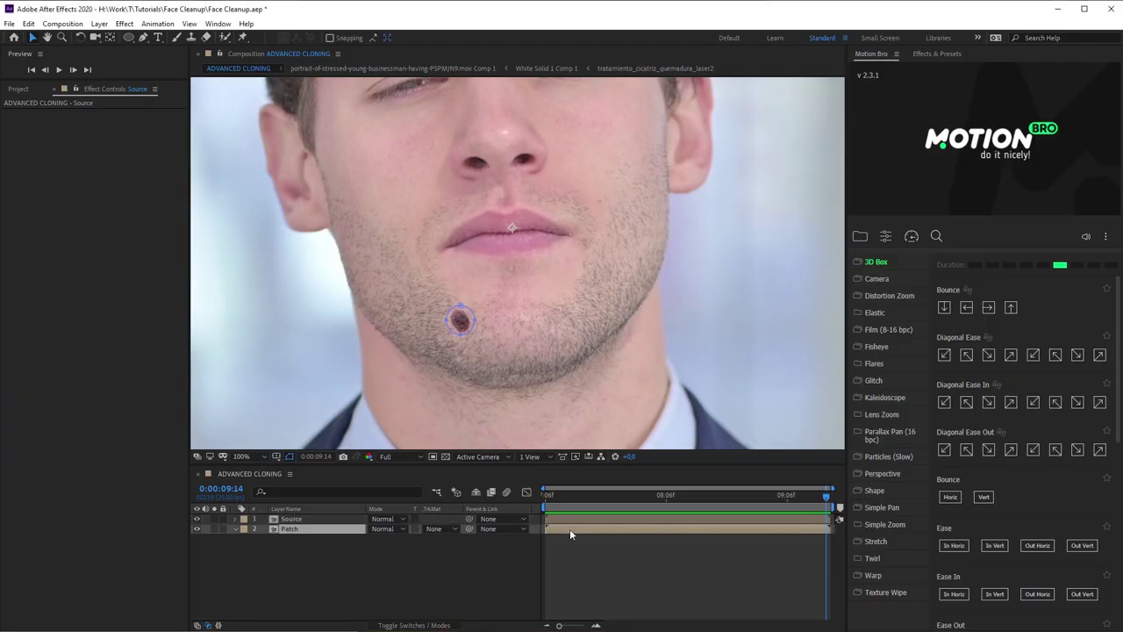
Move the Patch layer over the chin mole and check it on earlier frames
left_click_drag(529, 336, 495, 322)
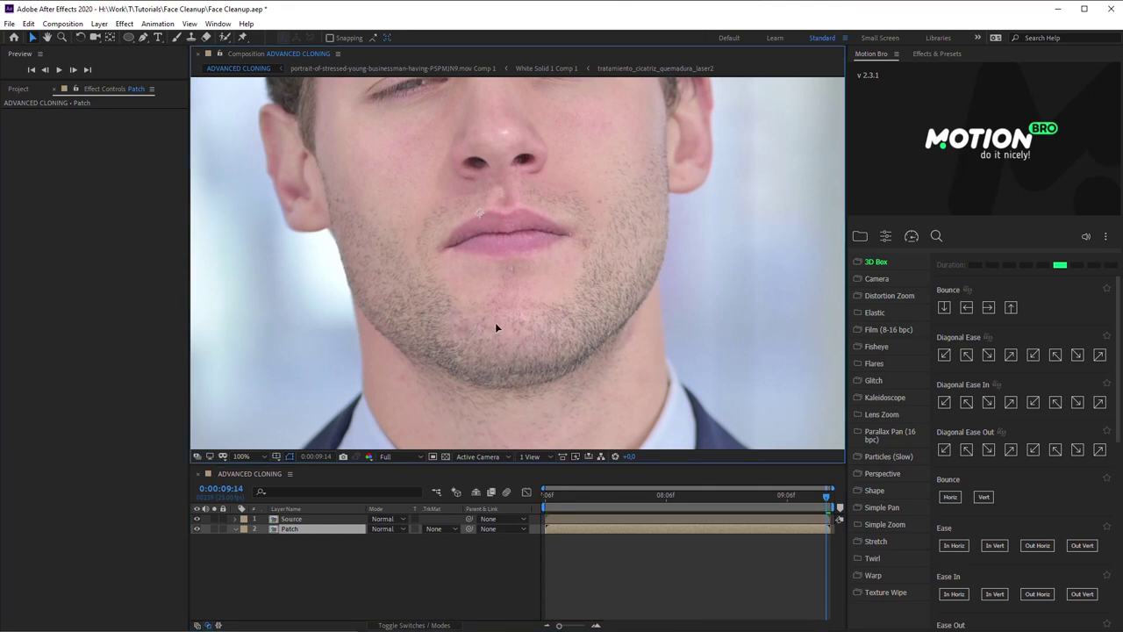
key("Return")
left_click_drag(828, 497, 839, 531)
Select the Patch Clone preset under Animation Presets > Presets > Videolancer
left_click(938, 53)
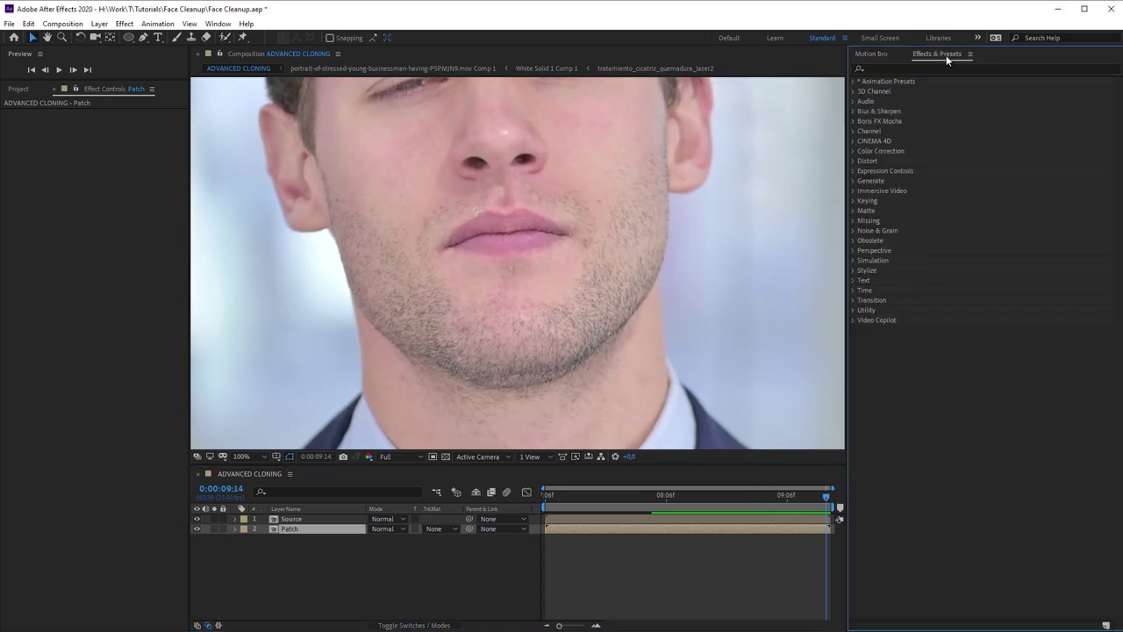
left_click(854, 82)
left_click(861, 100)
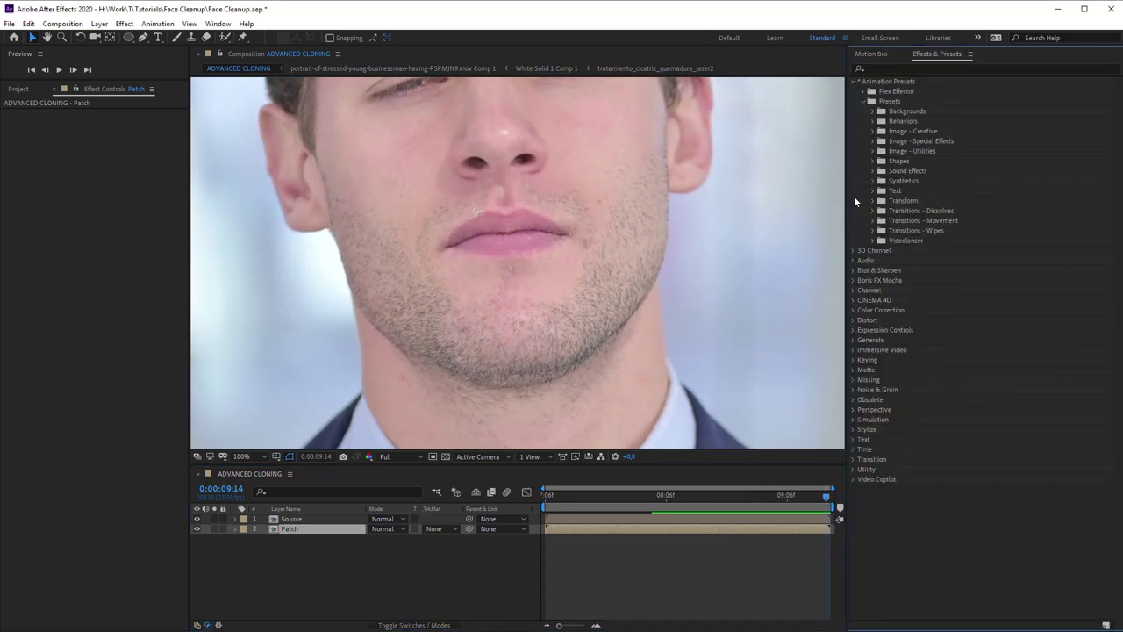
left_click(874, 239)
left_click(932, 351)
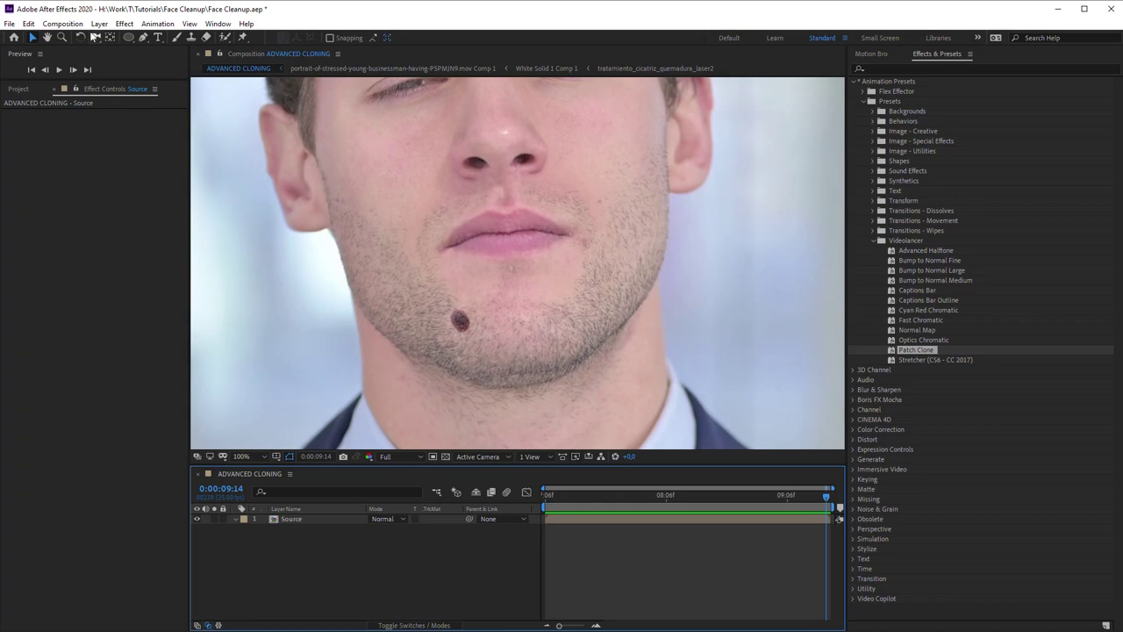
Add an adjustment layer named Patch and apply the Patch Clone preset to it
left_click(92, 26)
mouse_move(114, 37)
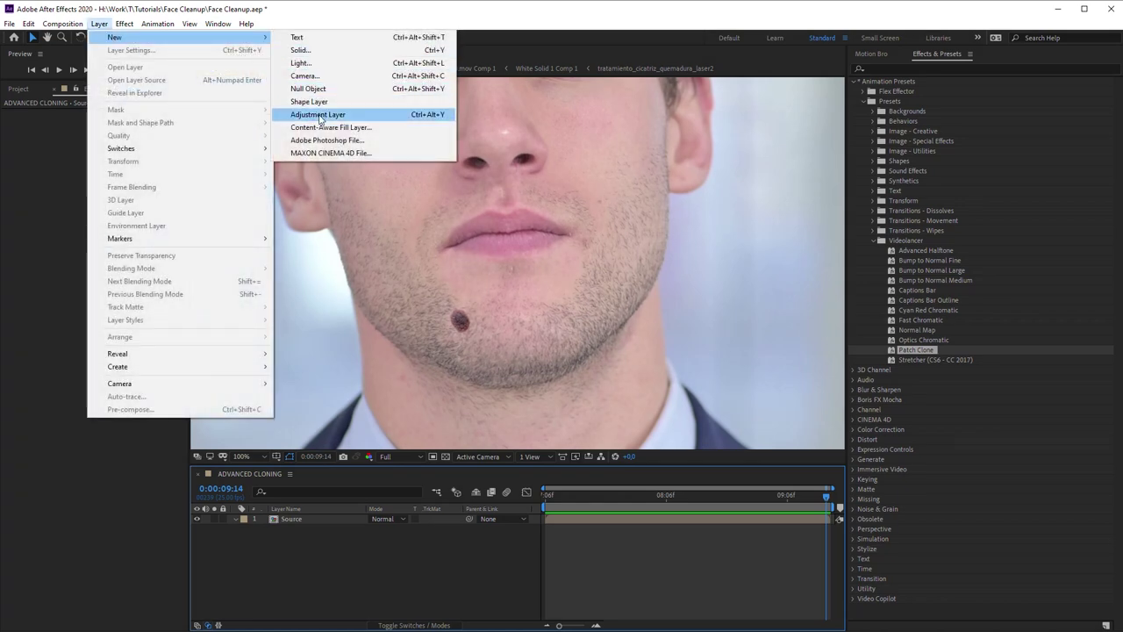
left_click(318, 114)
key("Return")
type("Patch")
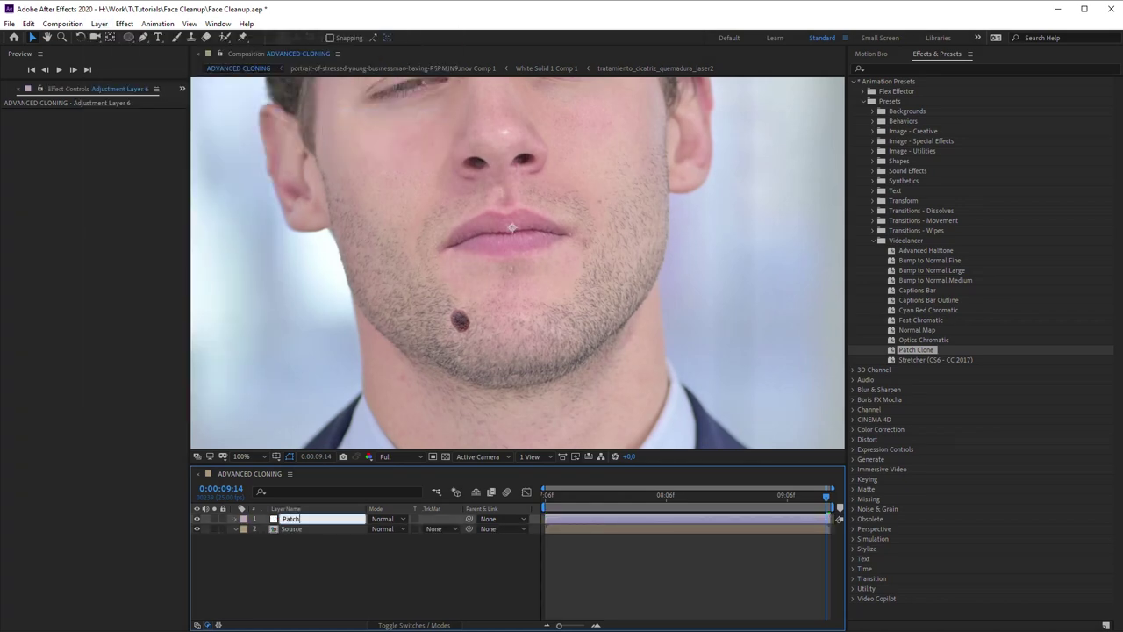
key("Return")
mouse_move(901, 351)
left_mouse_down()
mouse_move(313, 381)
mouse_move(72, 300)
left_mouse_up()
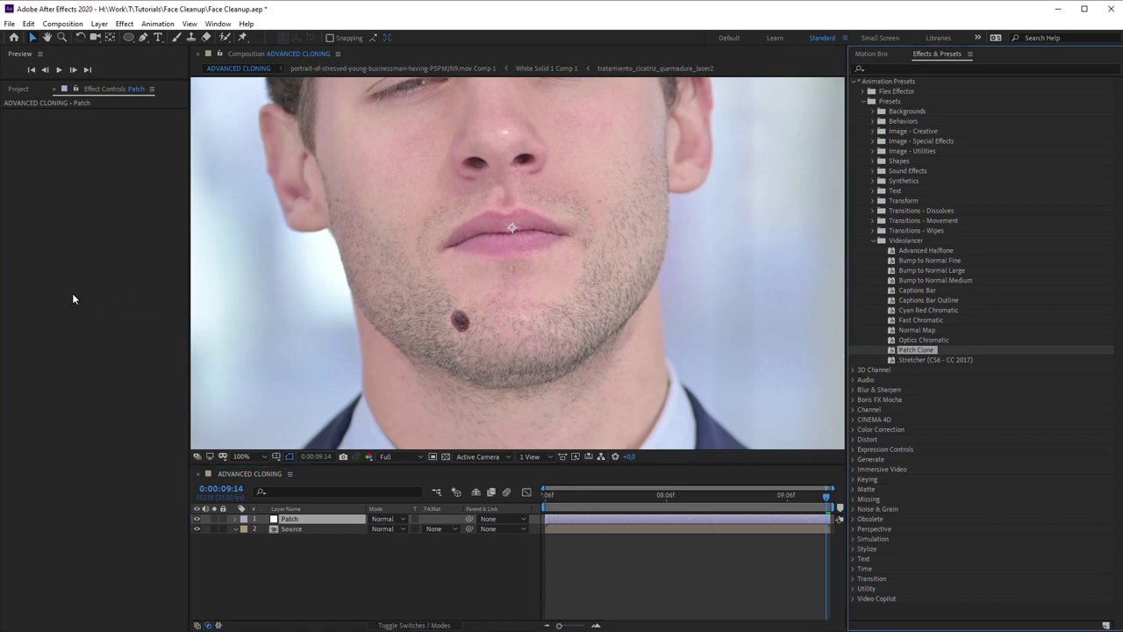
Apply Boris FX Mocha AE to the Source layer and launch the Mocha plugin
left_click(290, 528)
left_click(123, 23)
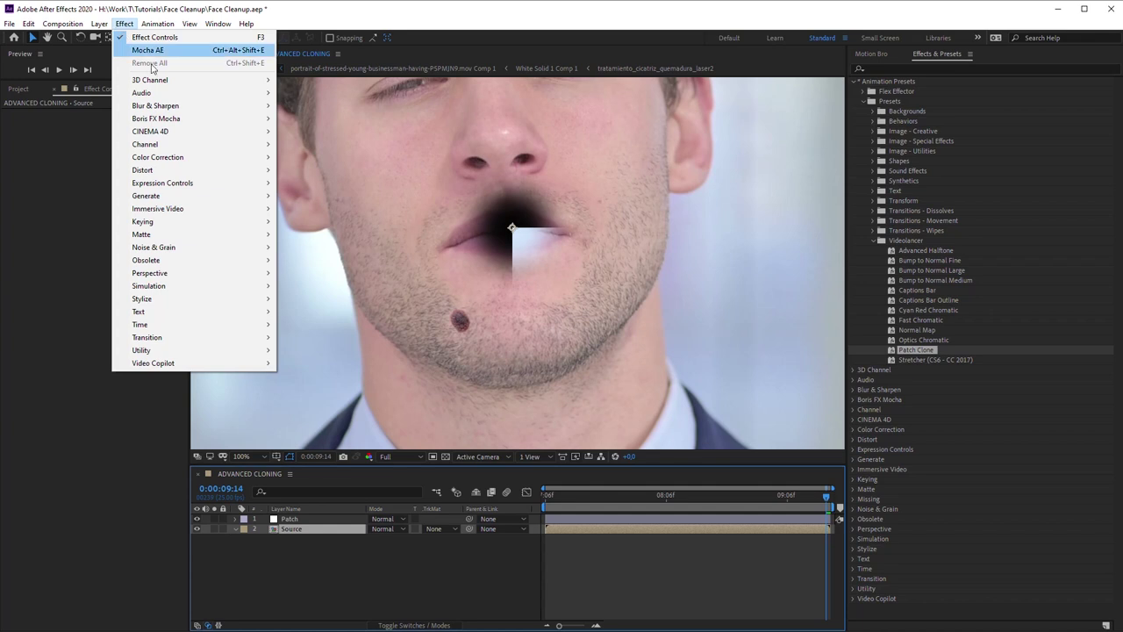
mouse_move(180, 119)
left_click(289, 122)
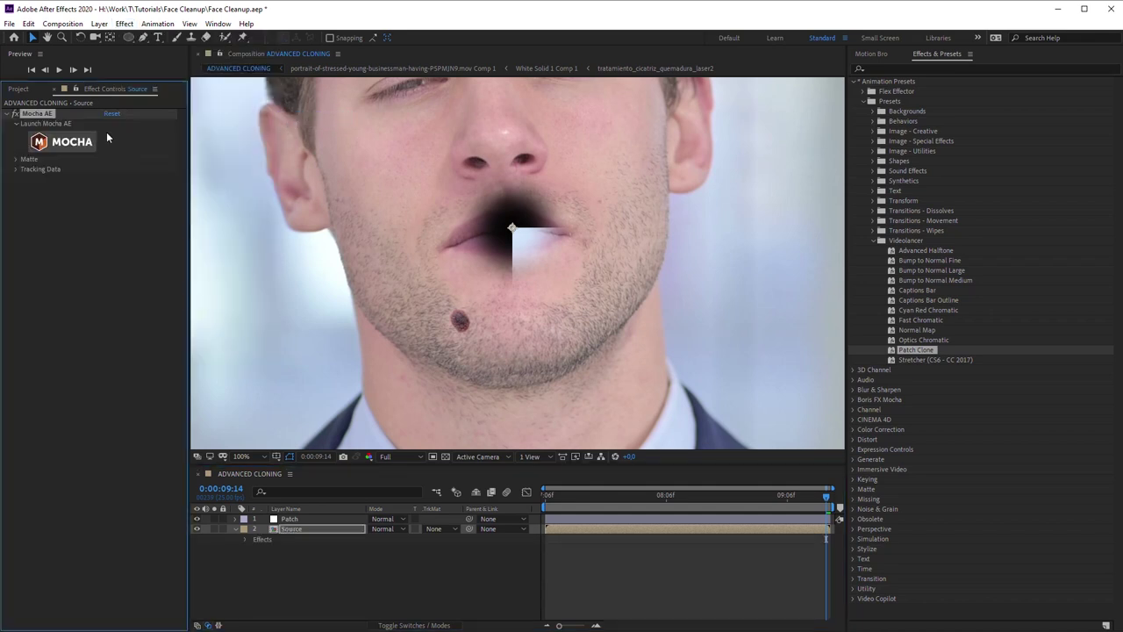
left_click(70, 141)
Outline the chin mole with a five-point X-spline shape
scroll(641, 421, "up", 3)
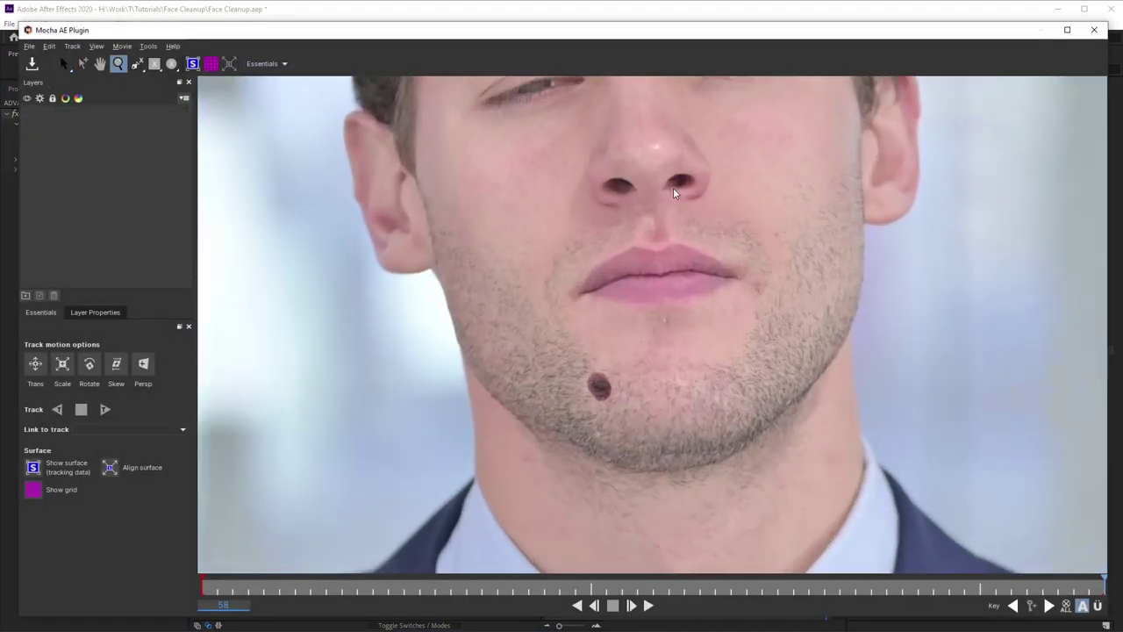
left_click(138, 65)
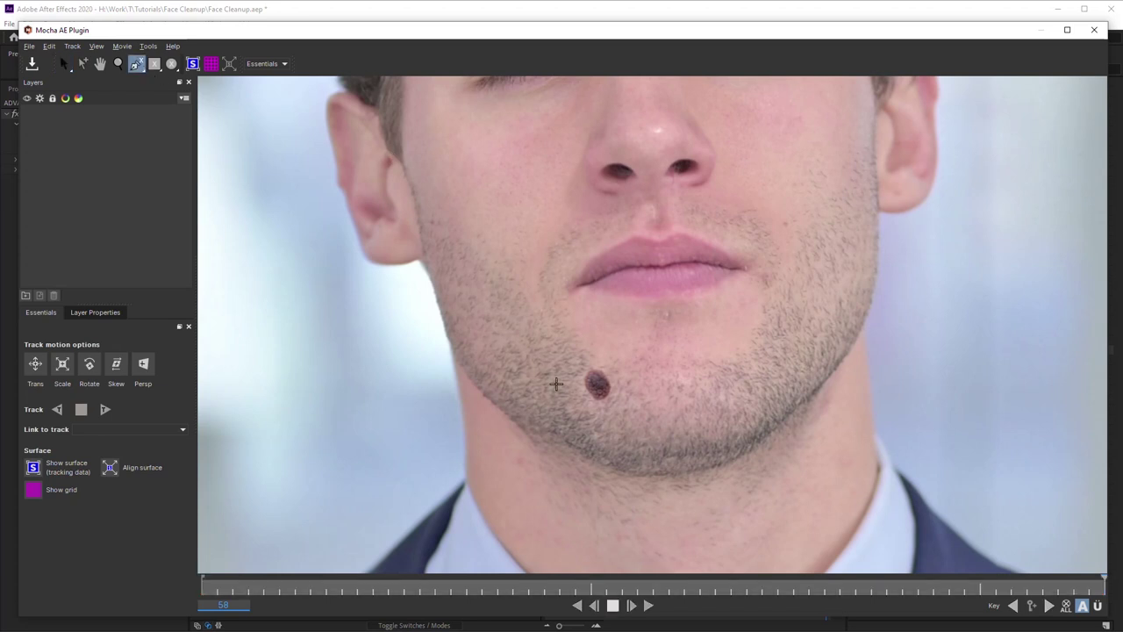
left_click(580, 387)
left_click(599, 405)
left_click(619, 387)
left_click(598, 362)
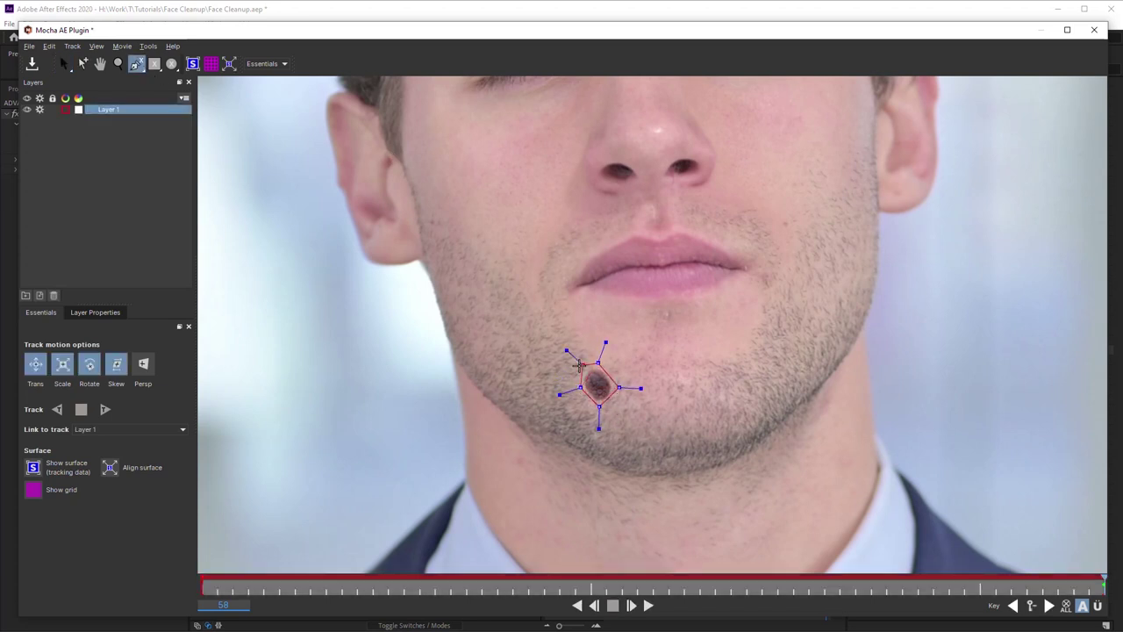
left_click(583, 368)
right_click(547, 338)
Tighten the shape's bottom, track it backward through the clip, and close Mocha
left_click_drag(605, 432, 599, 421)
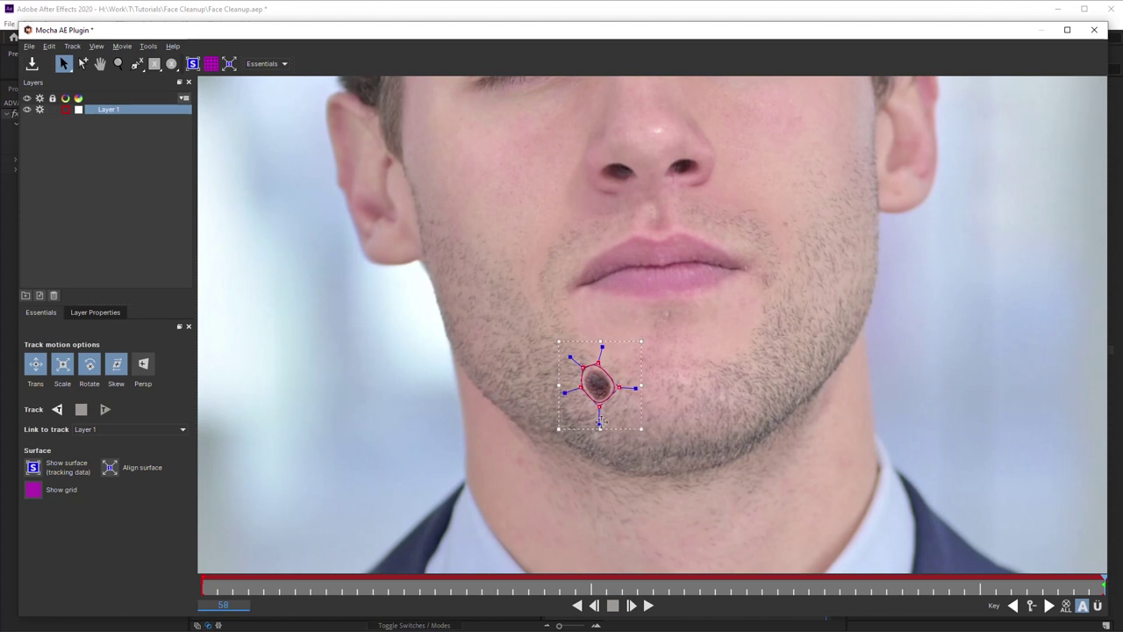
left_click(58, 412)
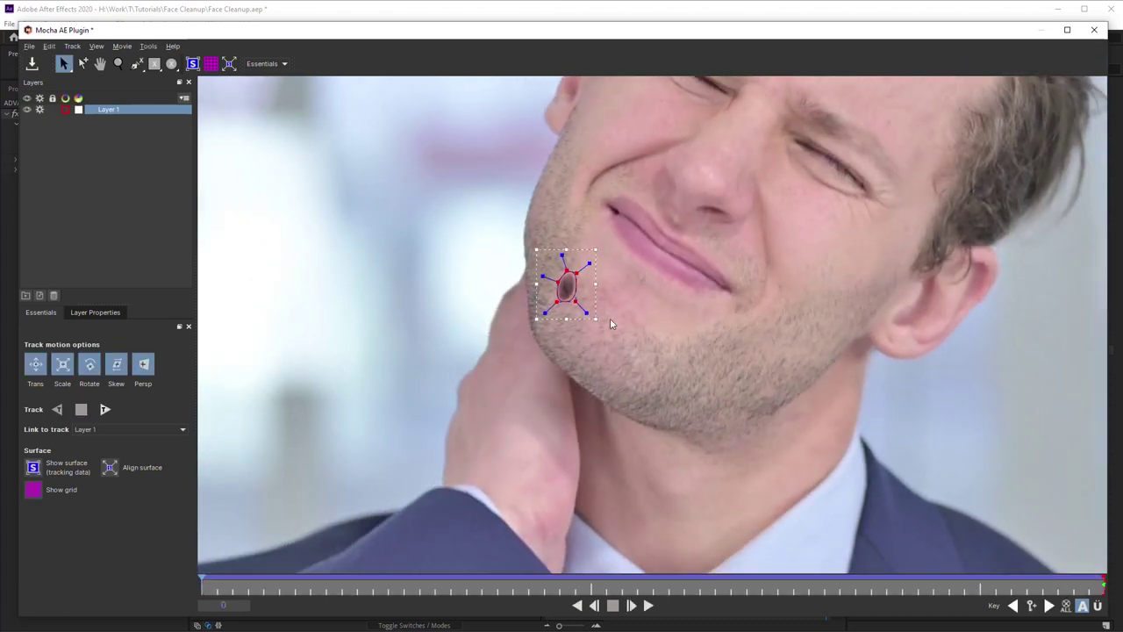
left_click(1094, 30)
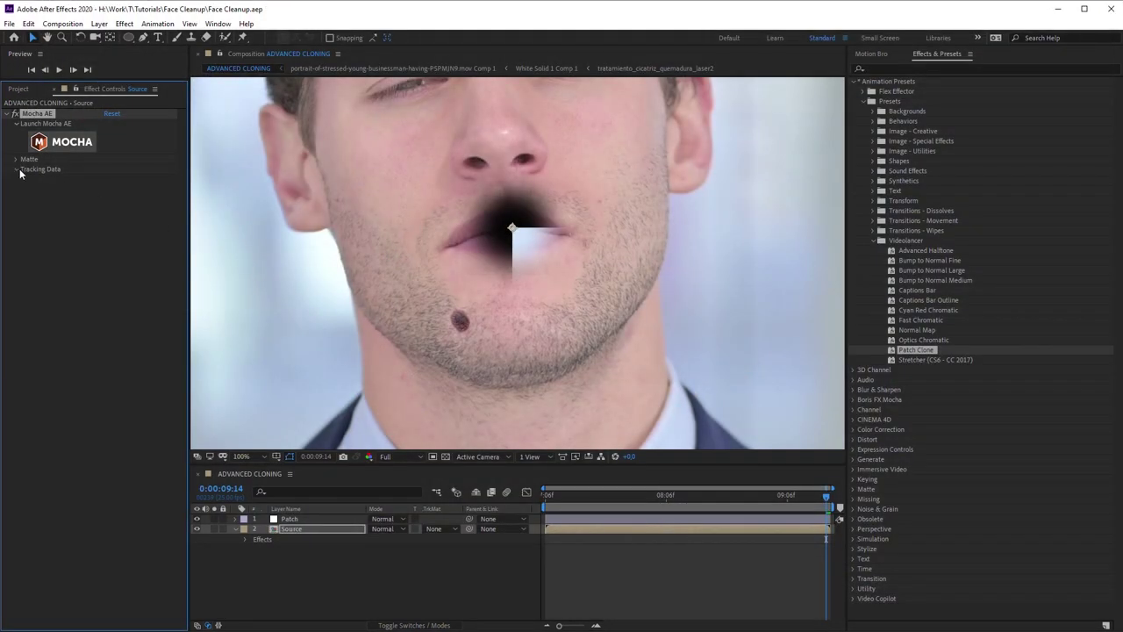
Create track data from Mocha Layer 1 and apply it as a Transform export to layer 1. Patch
left_click(17, 169)
left_click(138, 179)
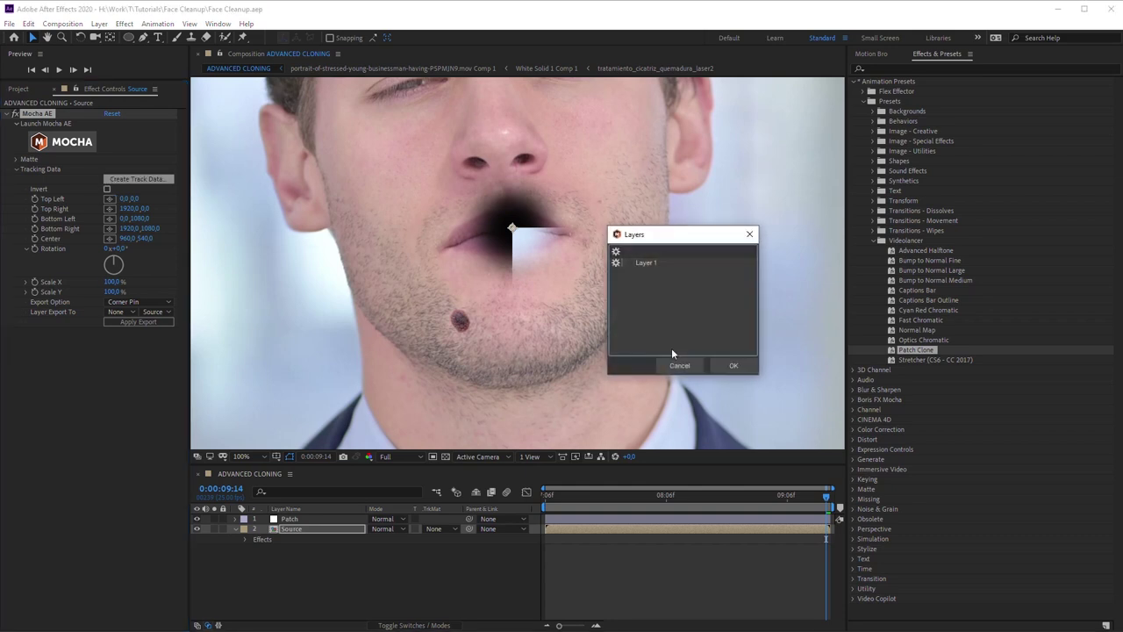
left_click(719, 366)
left_click(163, 304)
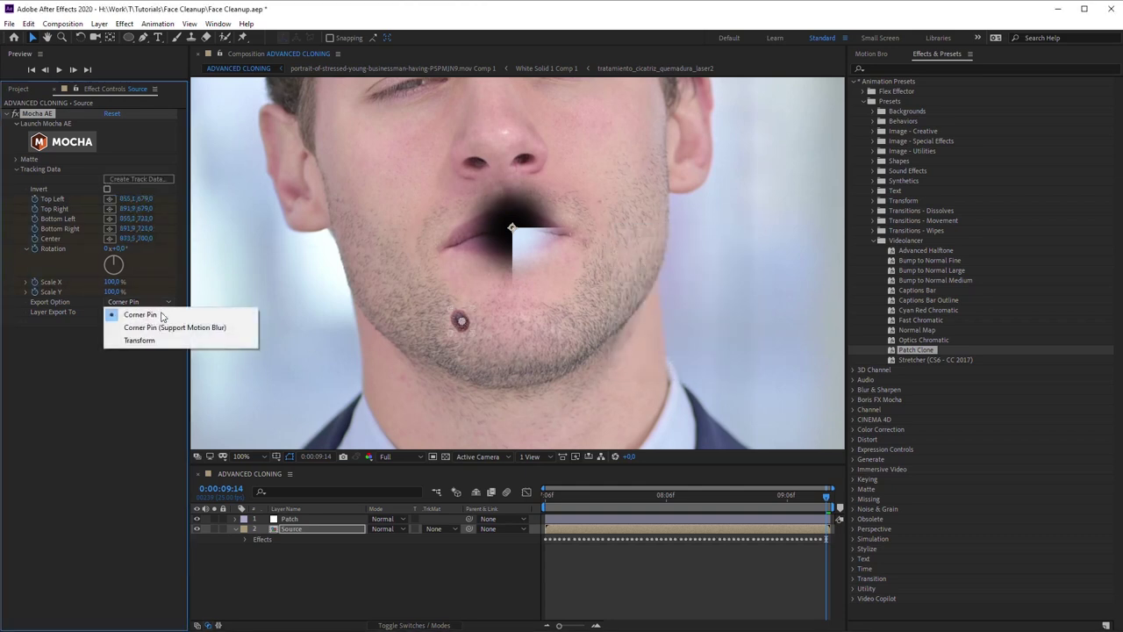
left_click(142, 338)
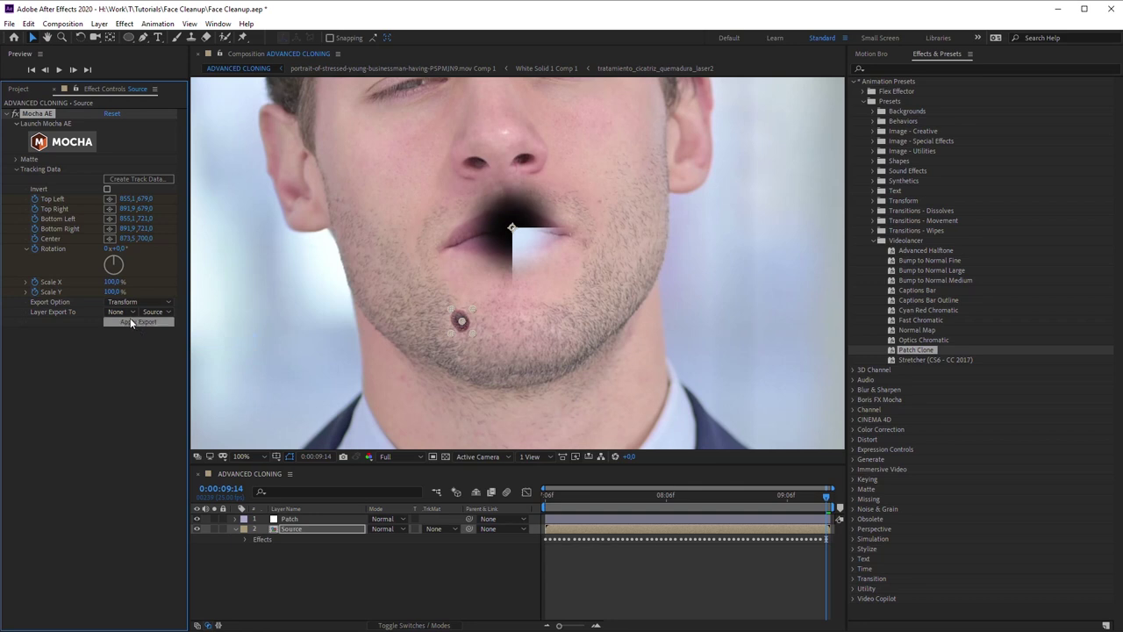
left_click(121, 312)
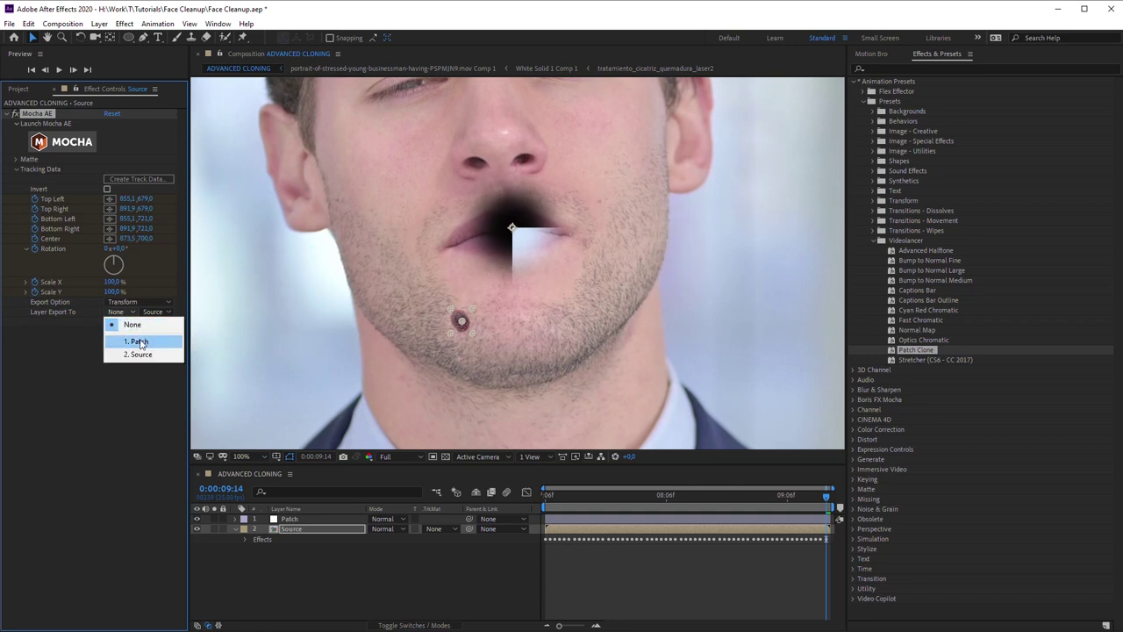
left_click(140, 342)
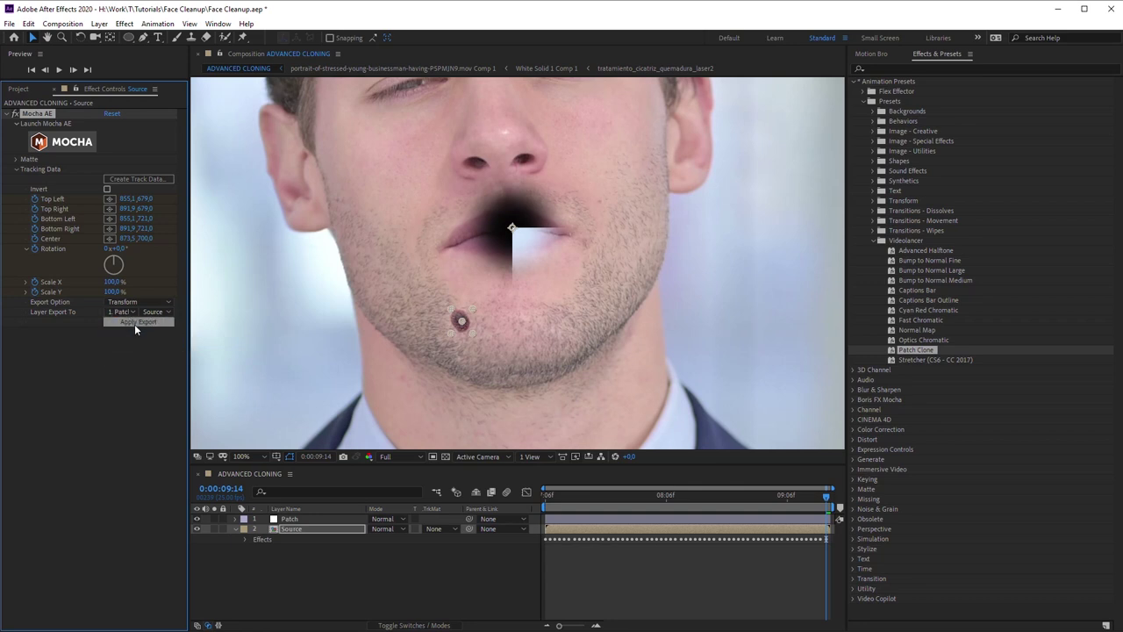
left_click(134, 322)
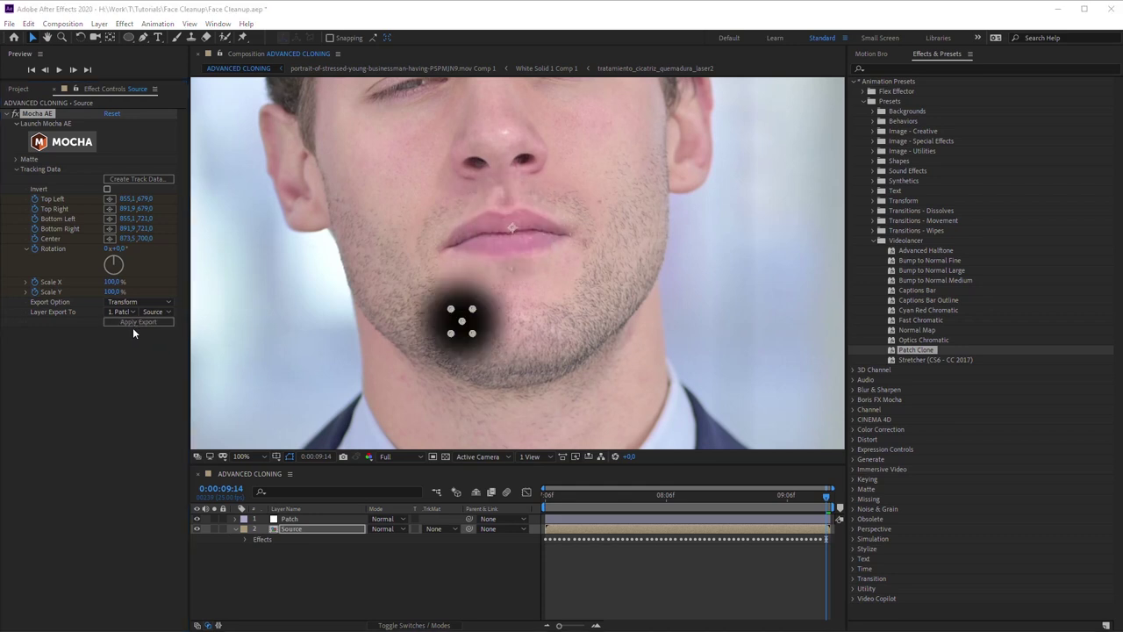
Zoom in on the chin and scale the Patch layer down around the dark spot
left_click(294, 518)
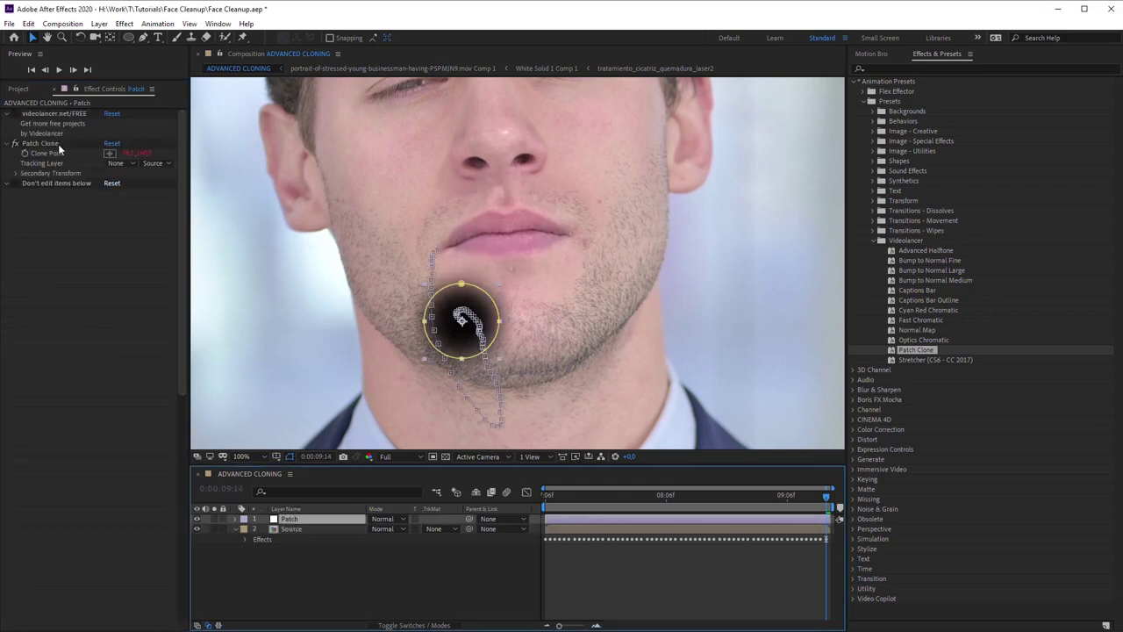
left_click(57, 146)
scroll(413, 192, "down", 2)
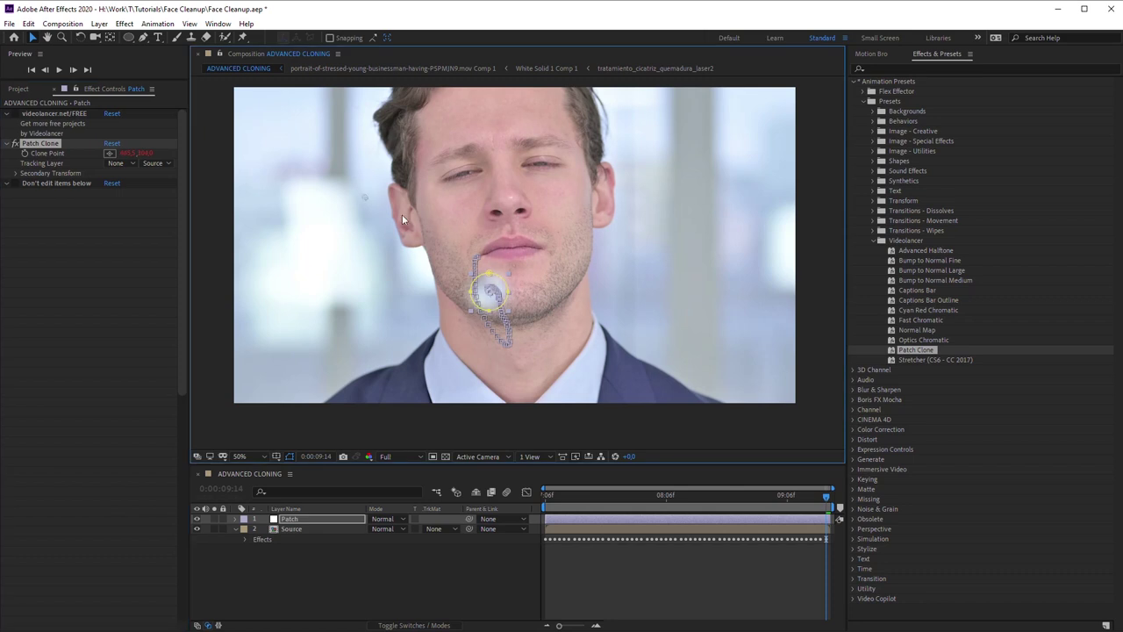
scroll(504, 294, "up", 4)
left_click_drag(504, 294, 569, 166)
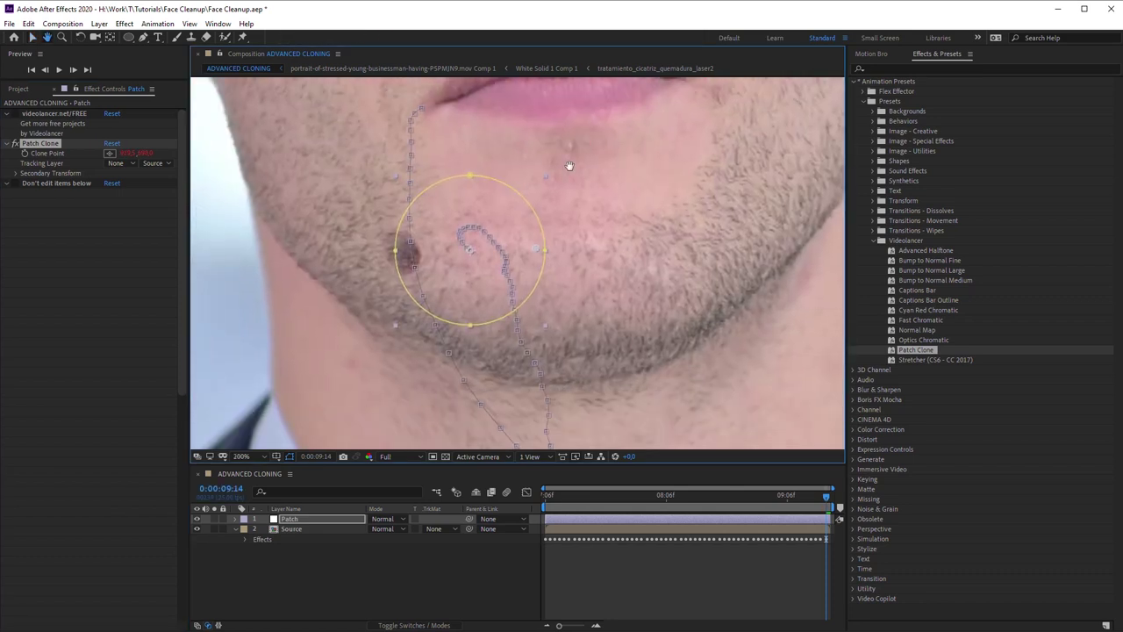
key("ctrl+t")
left_click_drag(392, 175, 438, 220)
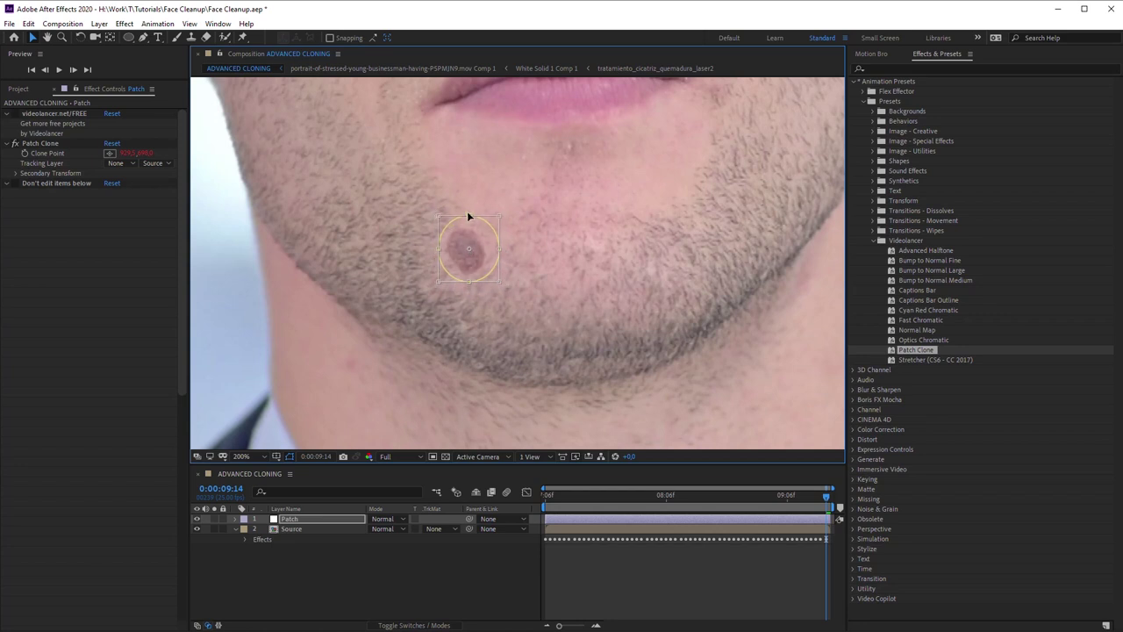
Set the patch mask to 19 px feather and 4 px expansion, and move the clone source onto clean skin
left_click(464, 231)
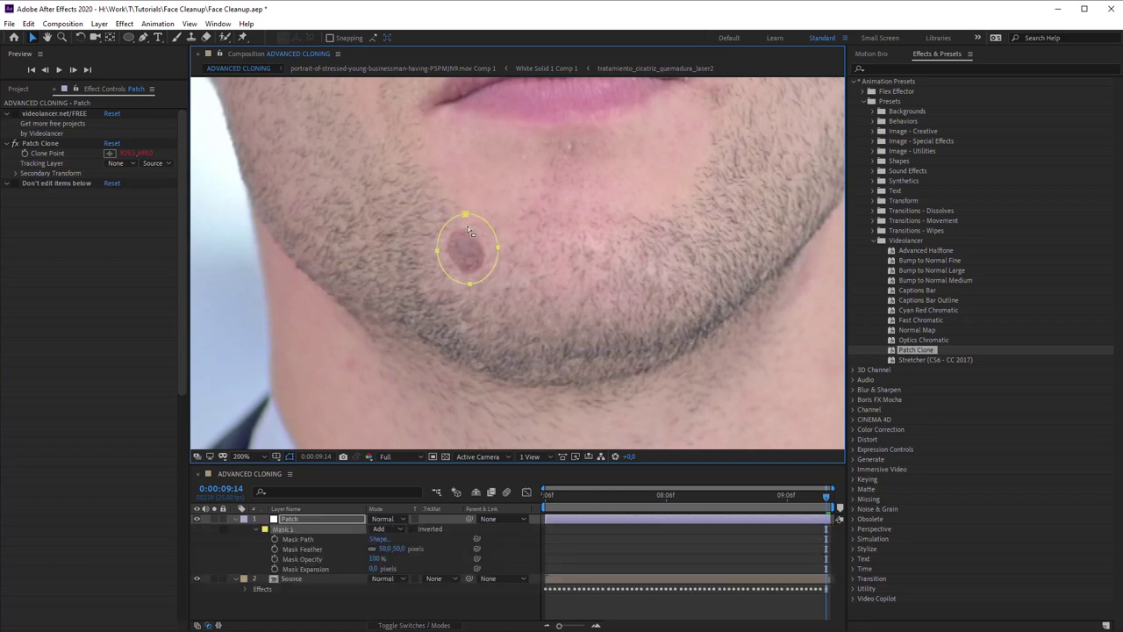
left_click_drag(401, 548, 422, 548)
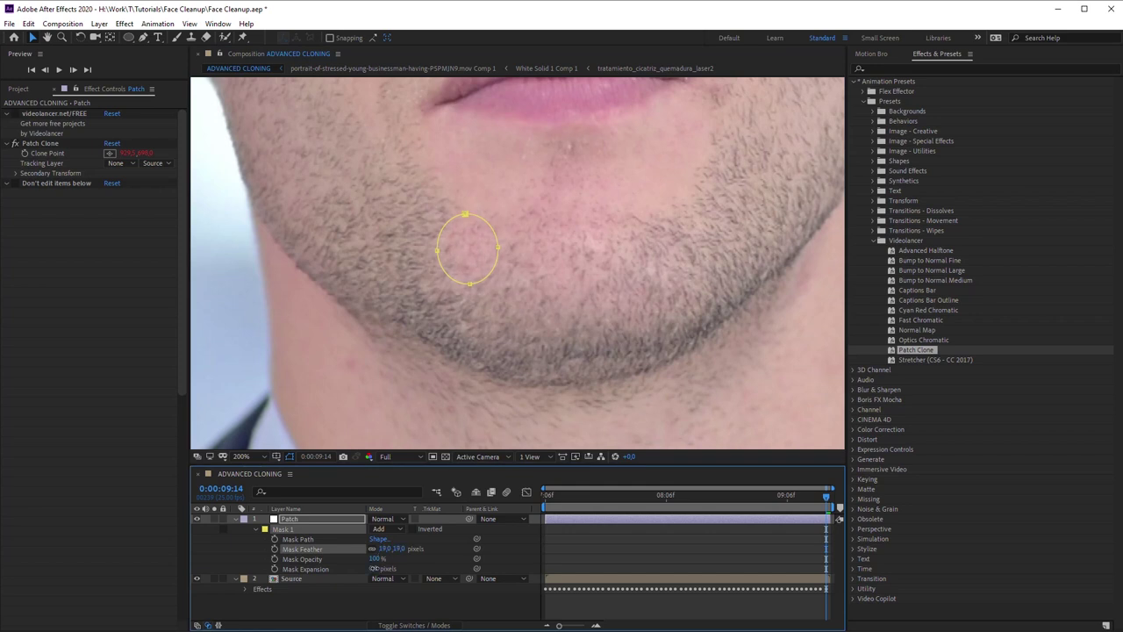
left_click_drag(373, 568, 374, 569)
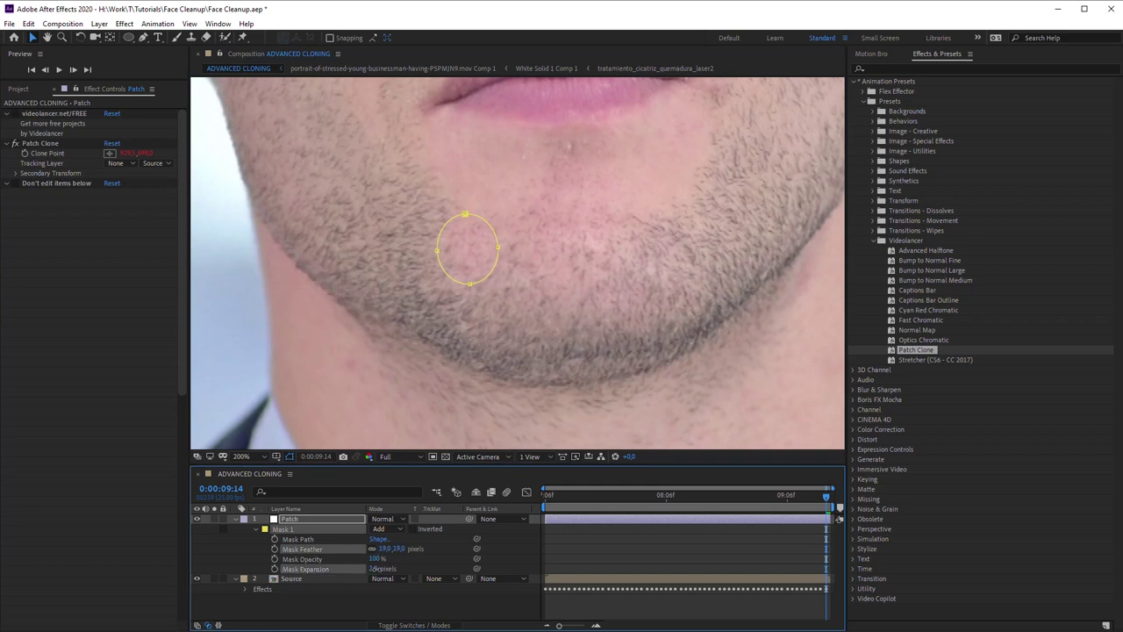
left_click(78, 152)
left_click_drag(526, 258, 462, 260)
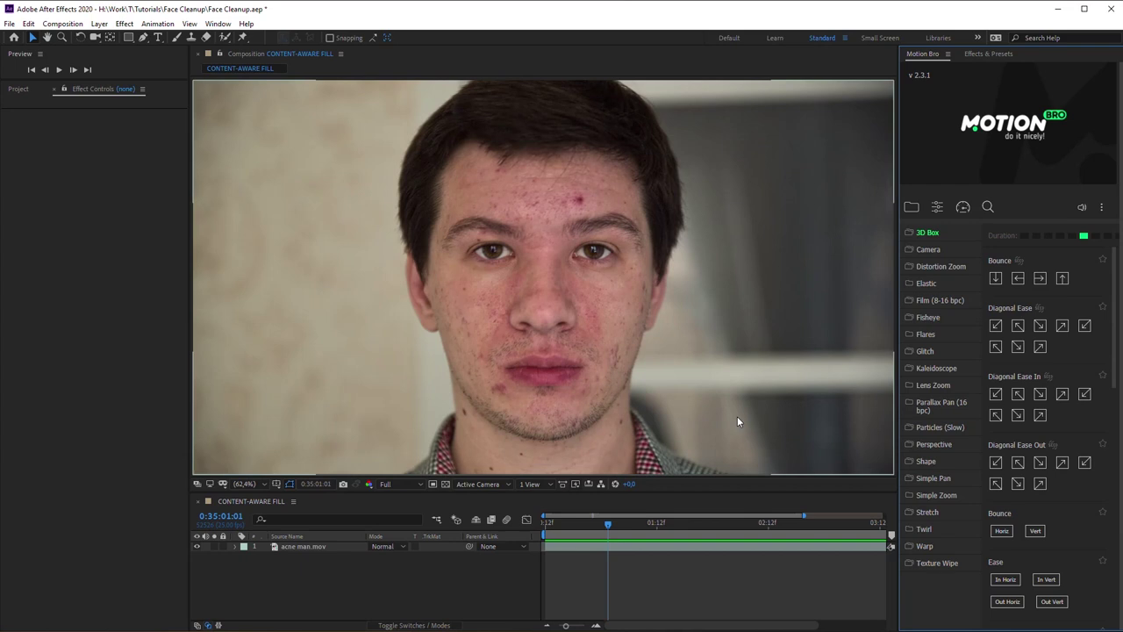
Create a reference frame of the current acne clip frame from the Content-Aware Fill panel
left_click(218, 23)
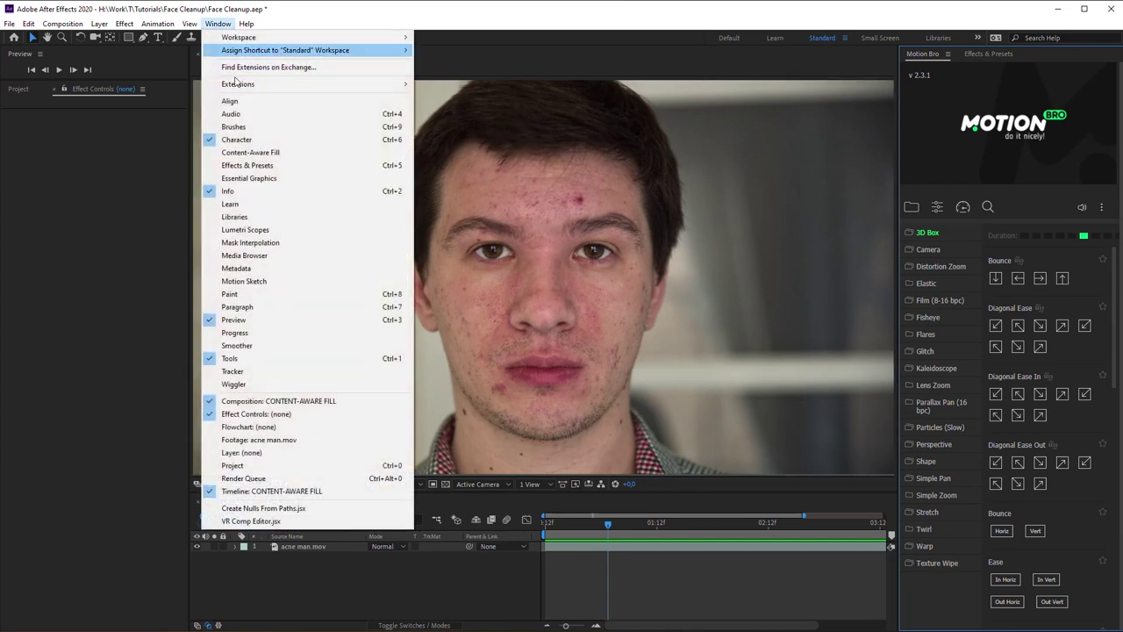
left_click(249, 151)
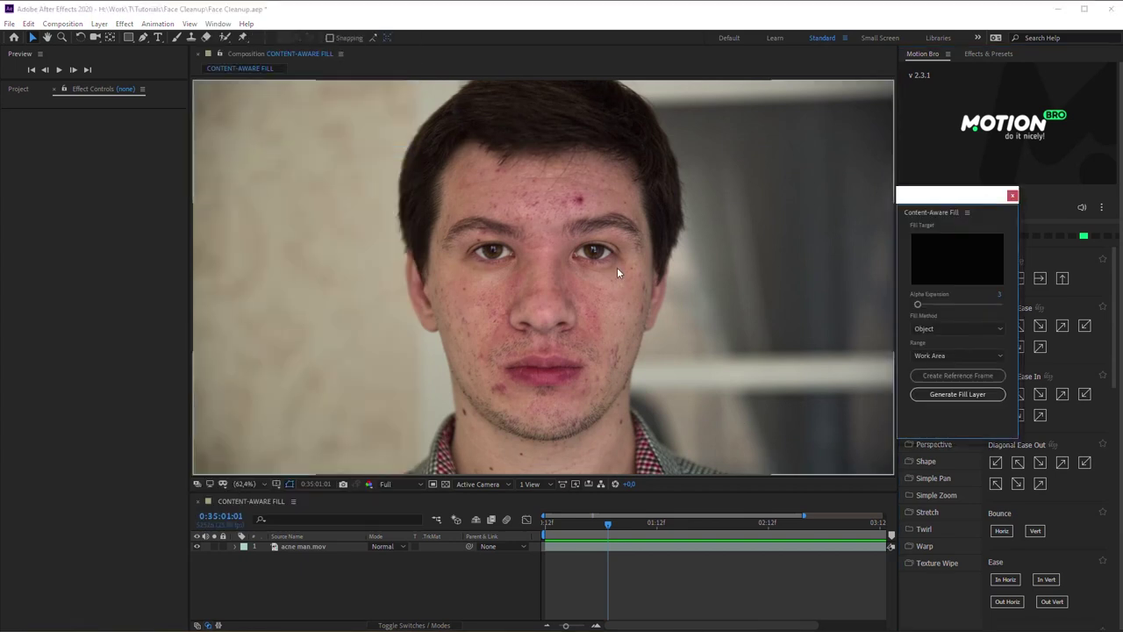
left_click(946, 374)
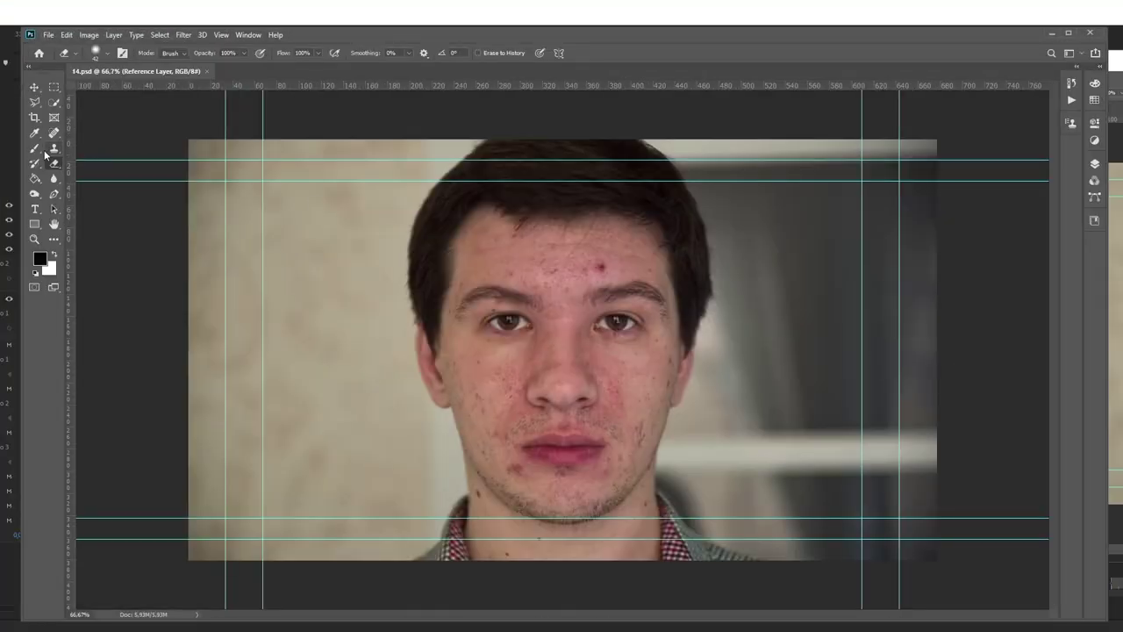
In Photoshop, clone-stamp out the forehead blemish and save the reference frame 14.psd
left_click(53, 148)
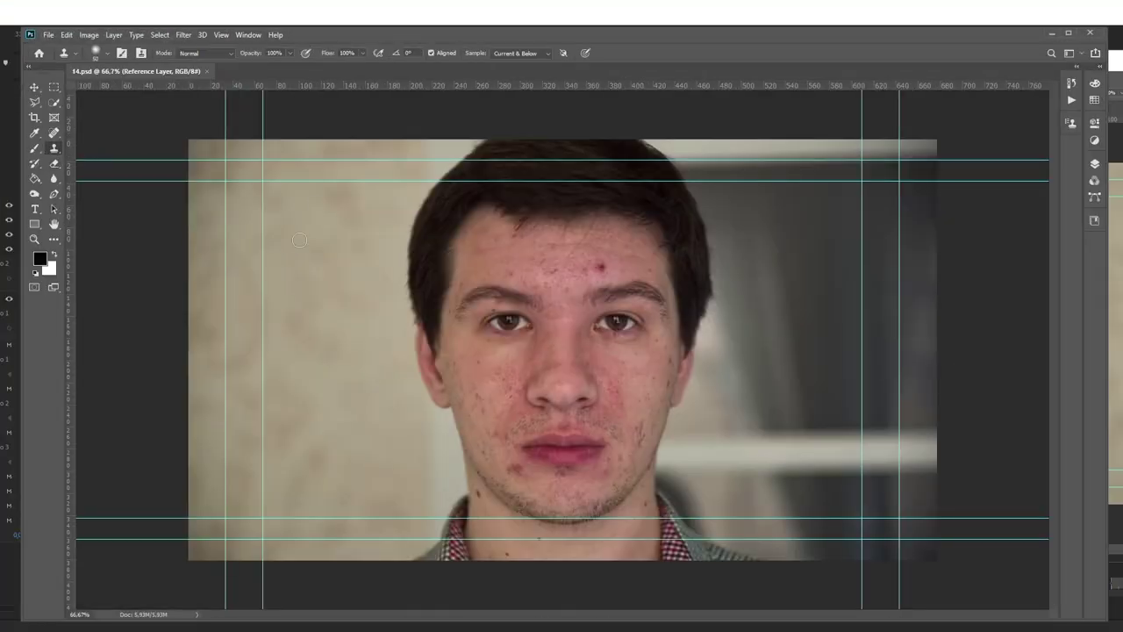
key("ctrl+1")
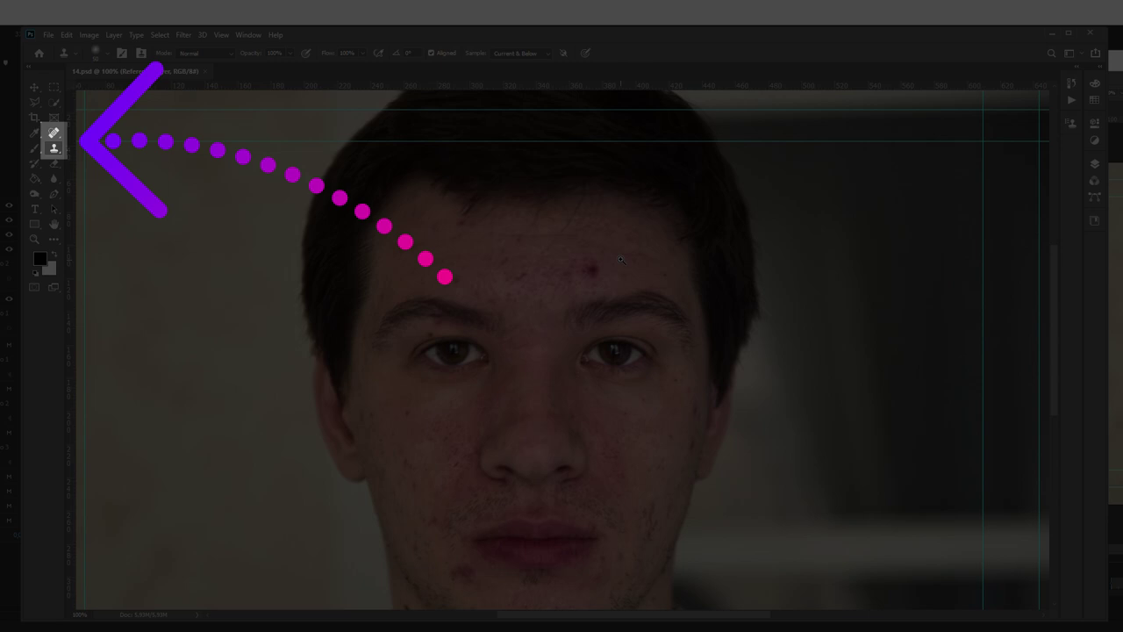
scroll(620, 258, "up", 1)
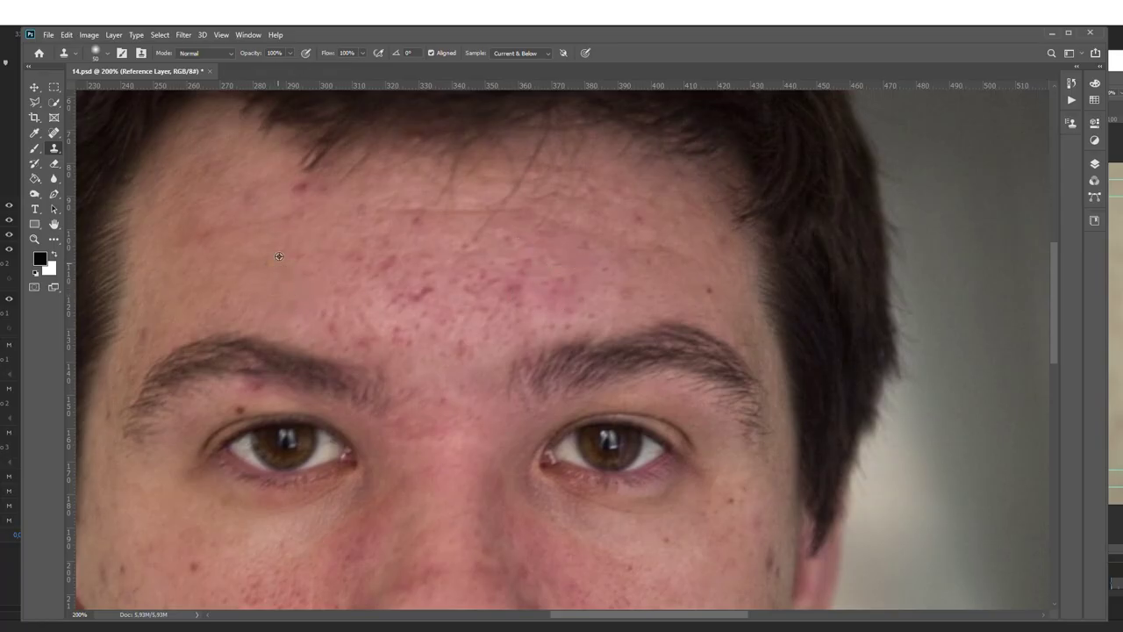
left_click(302, 187)
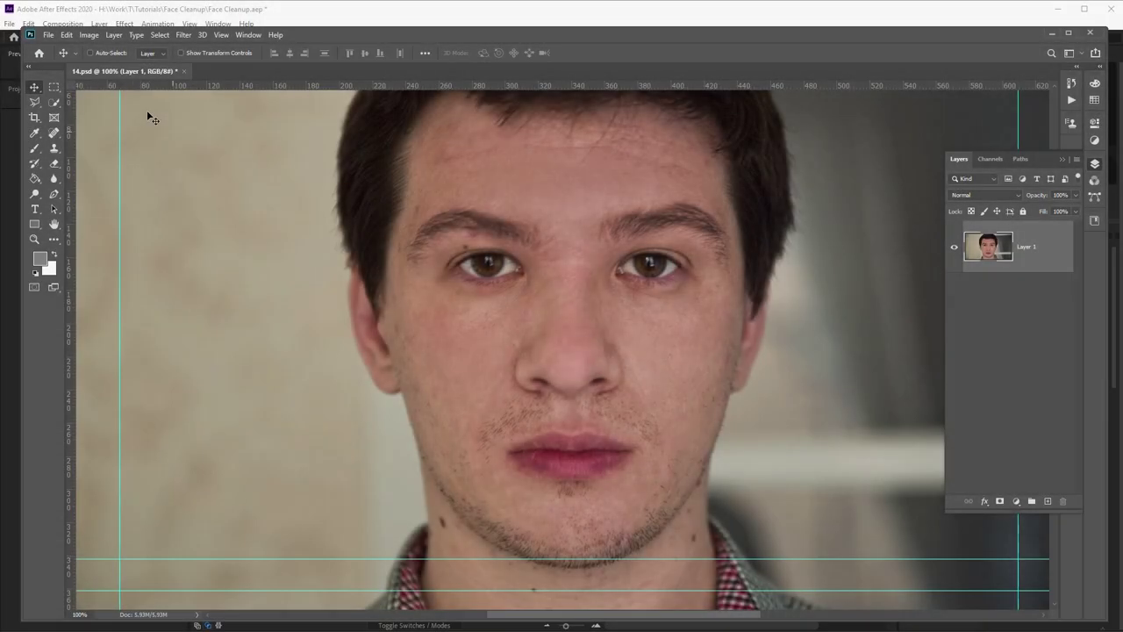
left_click(50, 35)
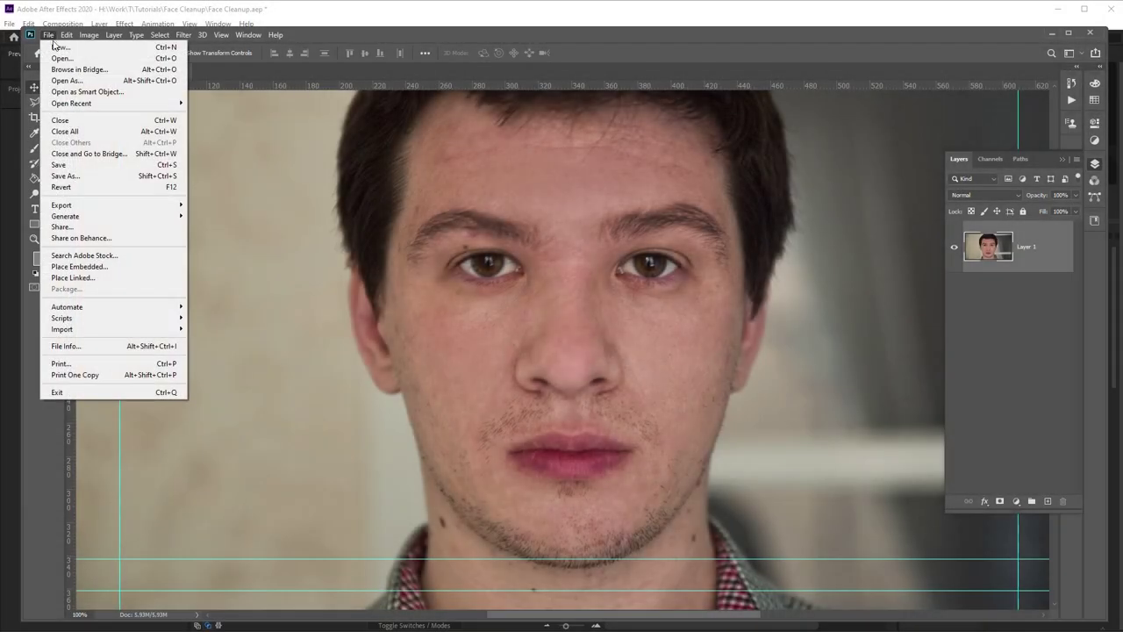
left_click(80, 165)
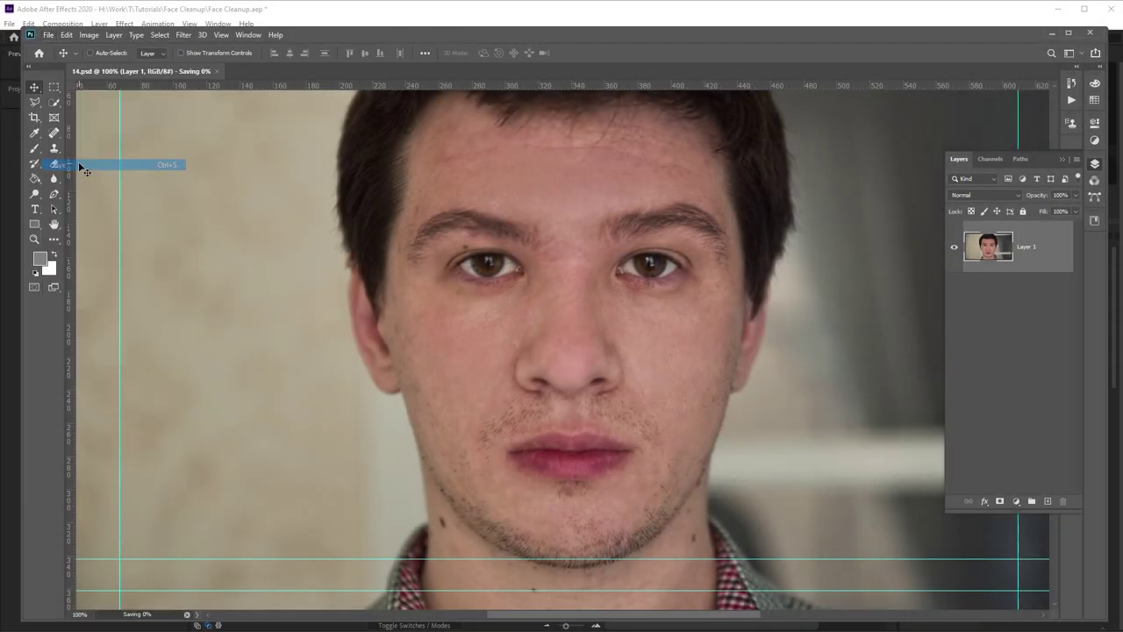
Back in After Effects, apply Mocha AE to acne man.mov and launch the Mocha tracker
left_click(1090, 33)
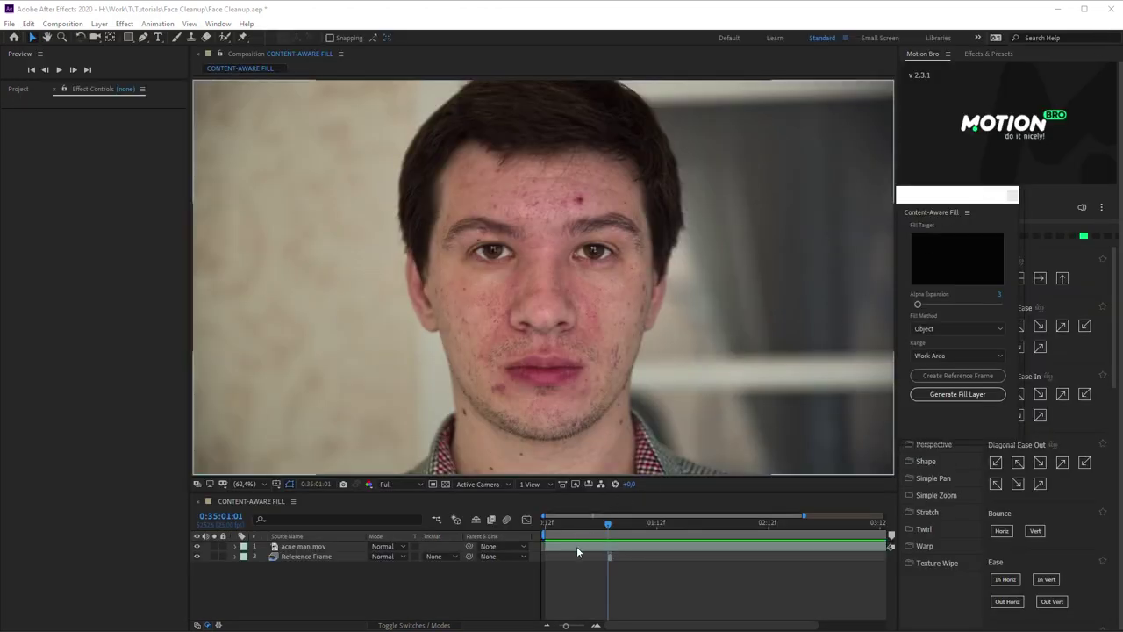
left_click(576, 546)
left_click(133, 26)
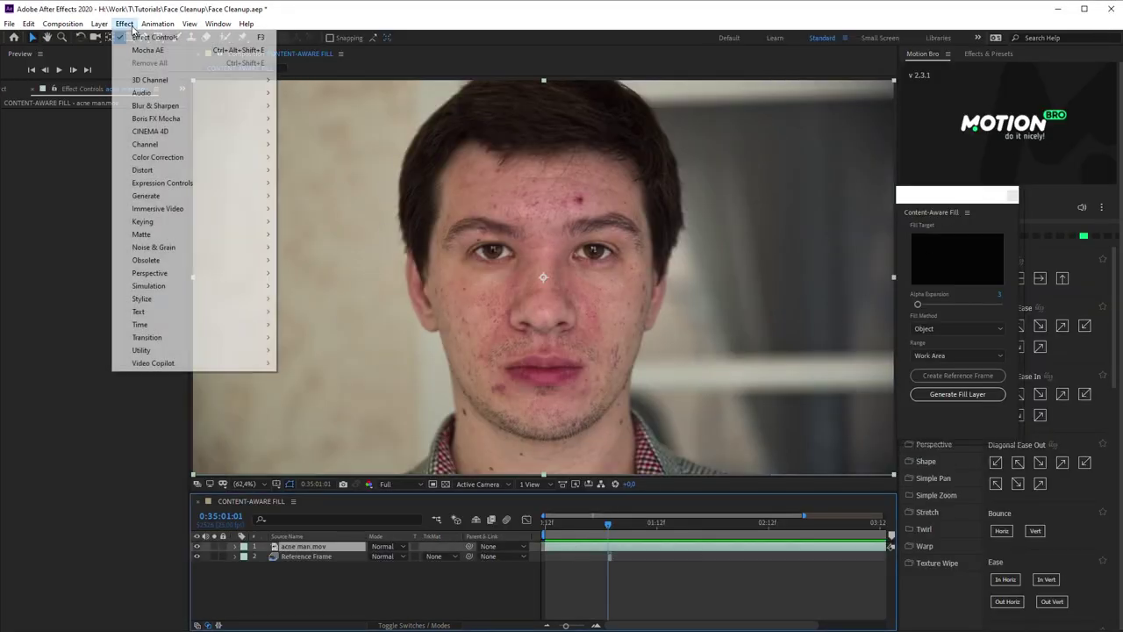
mouse_move(243, 123)
left_click(307, 116)
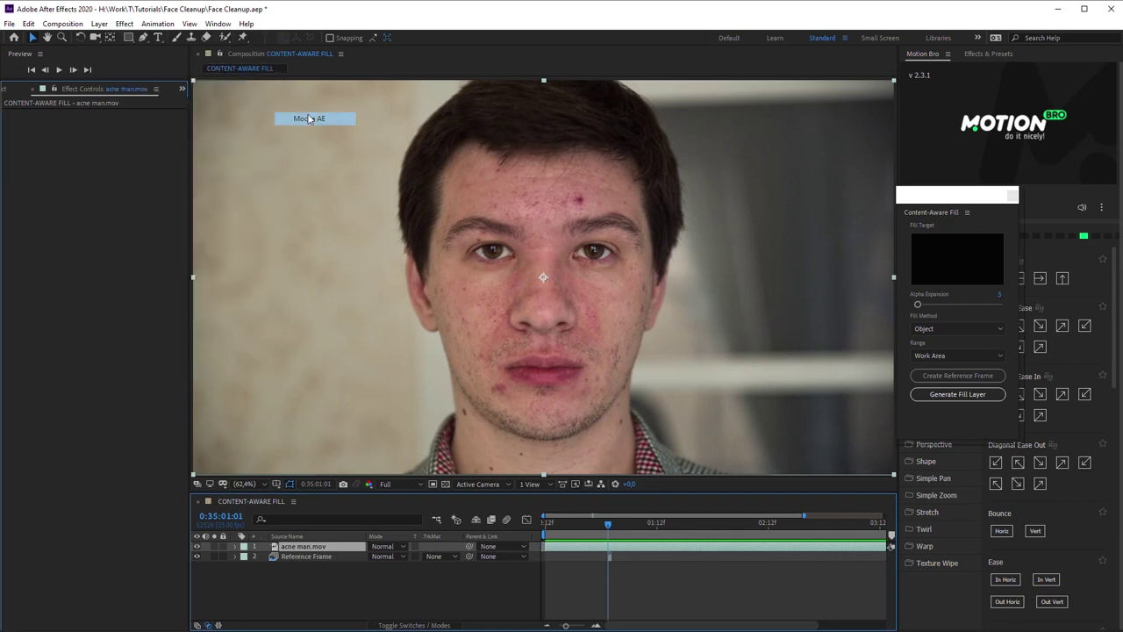
left_click(86, 148)
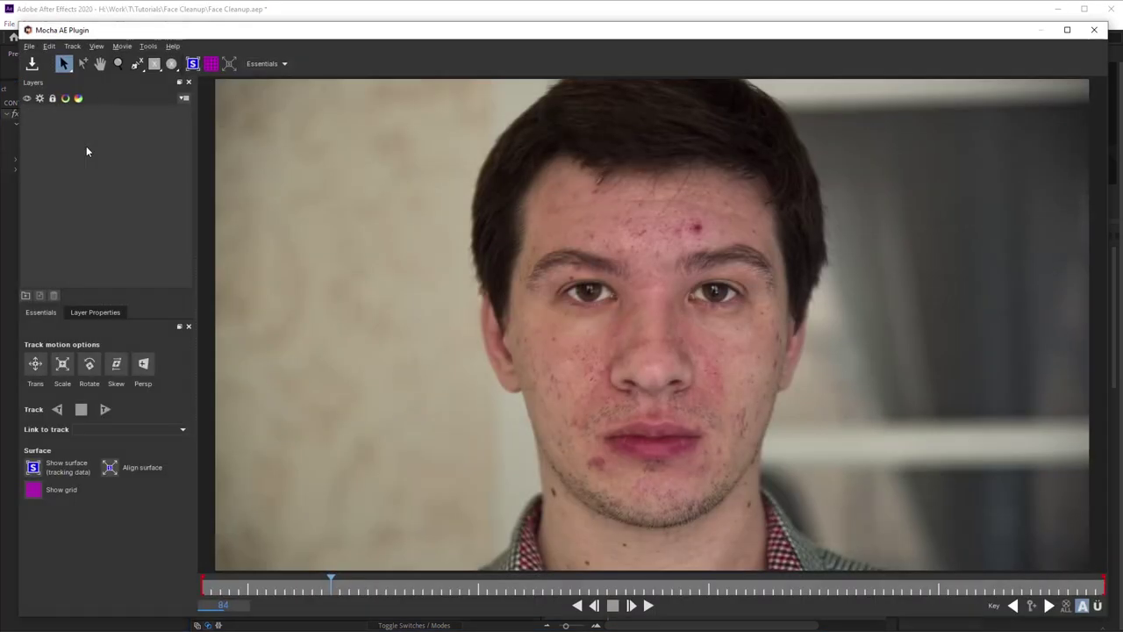
Draw a closed X-spline outlining the man's face from temple to jaw and forehead
left_click(137, 64)
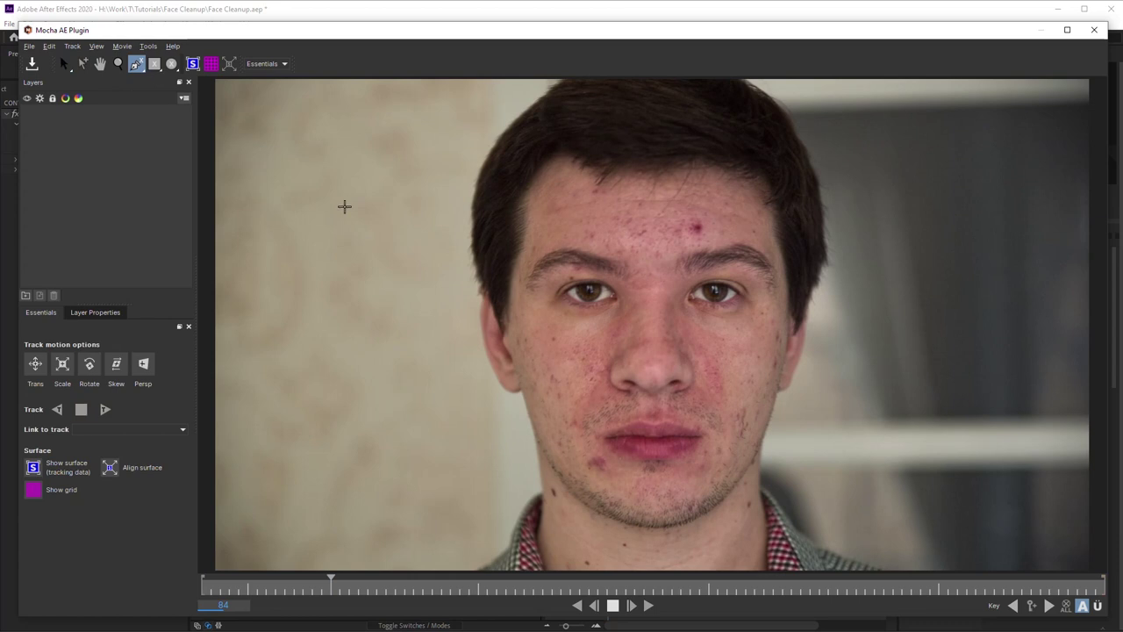
left_click(516, 283)
left_click(526, 377)
left_click(566, 470)
left_click(636, 513)
left_click(715, 497)
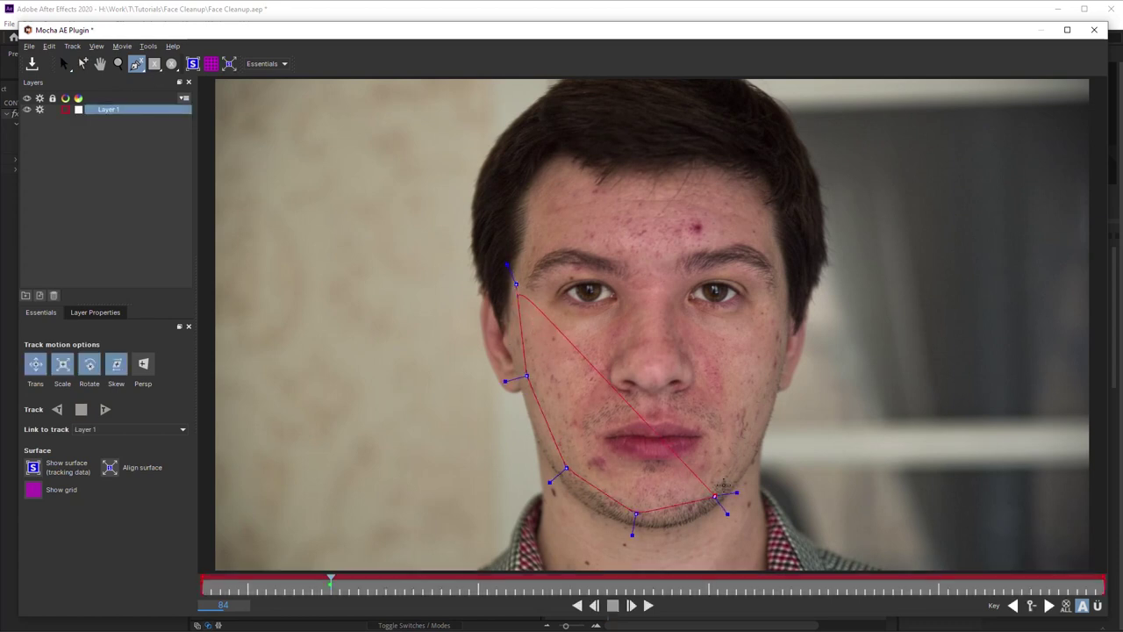
left_click(759, 428)
left_click(788, 315)
left_click(778, 201)
left_click(742, 164)
left_click(648, 161)
left_click(547, 169)
left_click(518, 227)
right_click(586, 210)
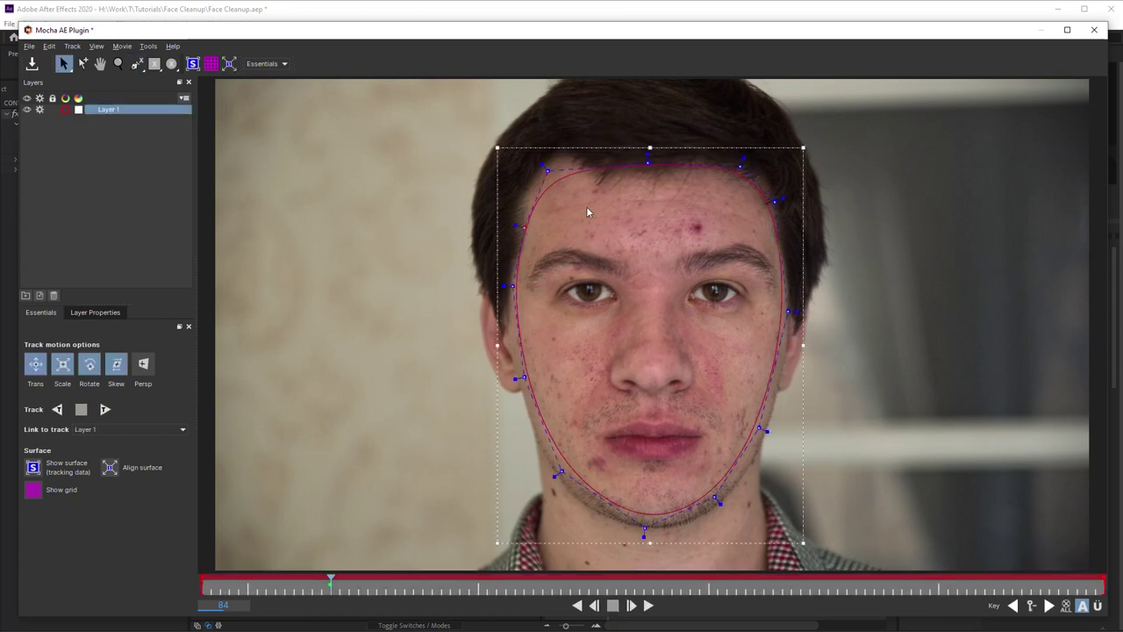
Enable perspective, track the face shape forward through the clip, and close Mocha
left_click(144, 363)
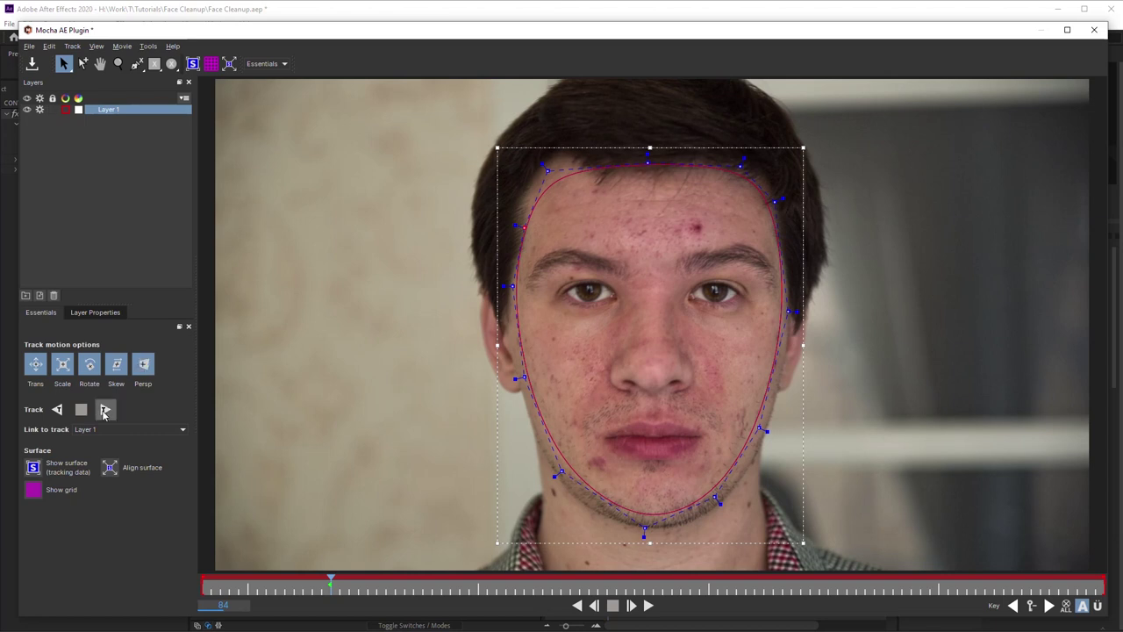
left_click(105, 410)
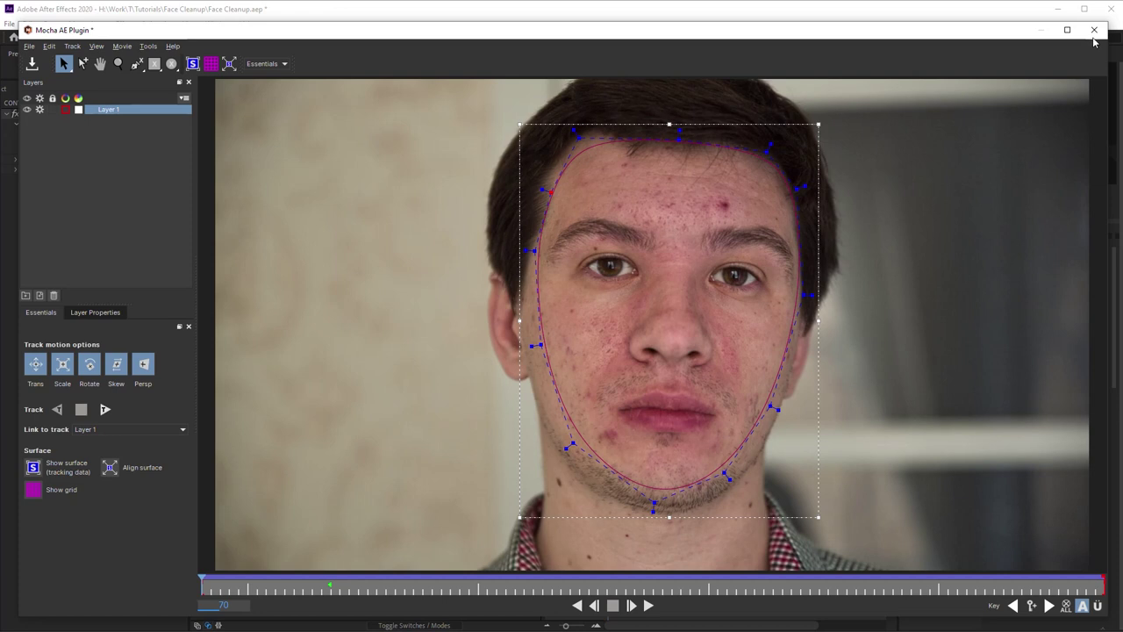
left_click(1094, 34)
Save the Mocha track and turn the face shape into an AE mask set to Subtract
left_click(746, 354)
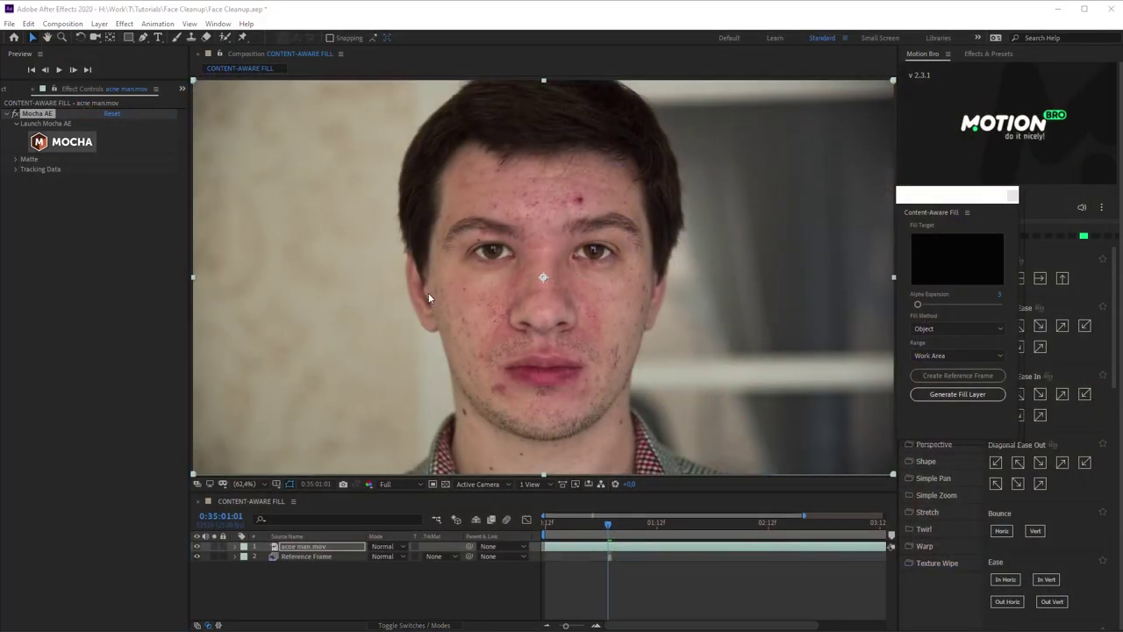
left_click(16, 158)
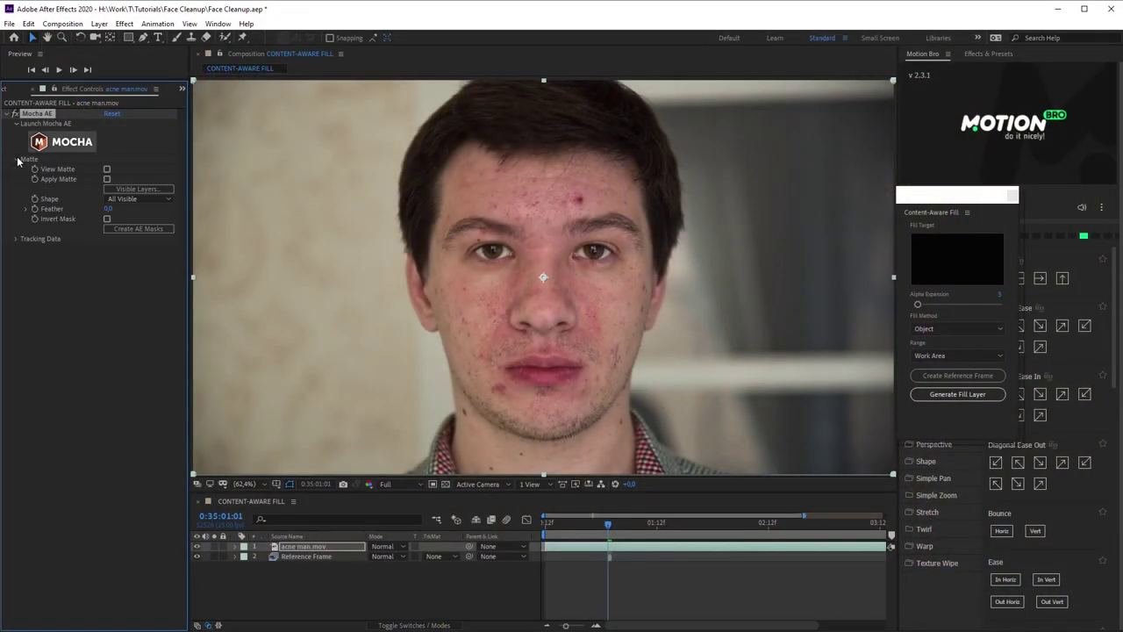
left_click(134, 228)
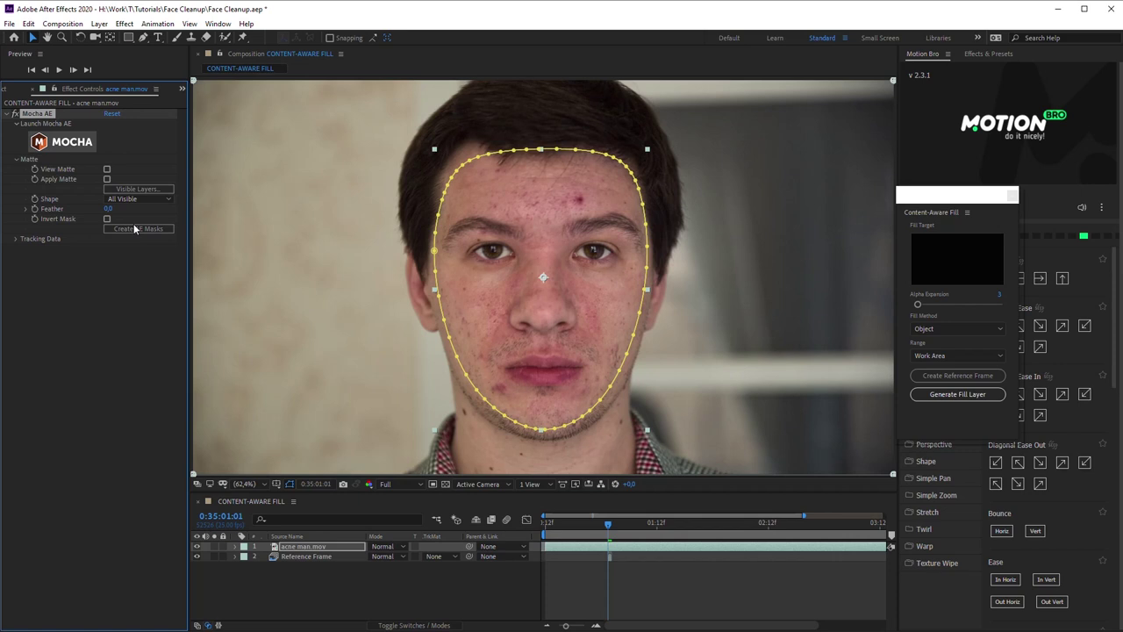
left_click(375, 556)
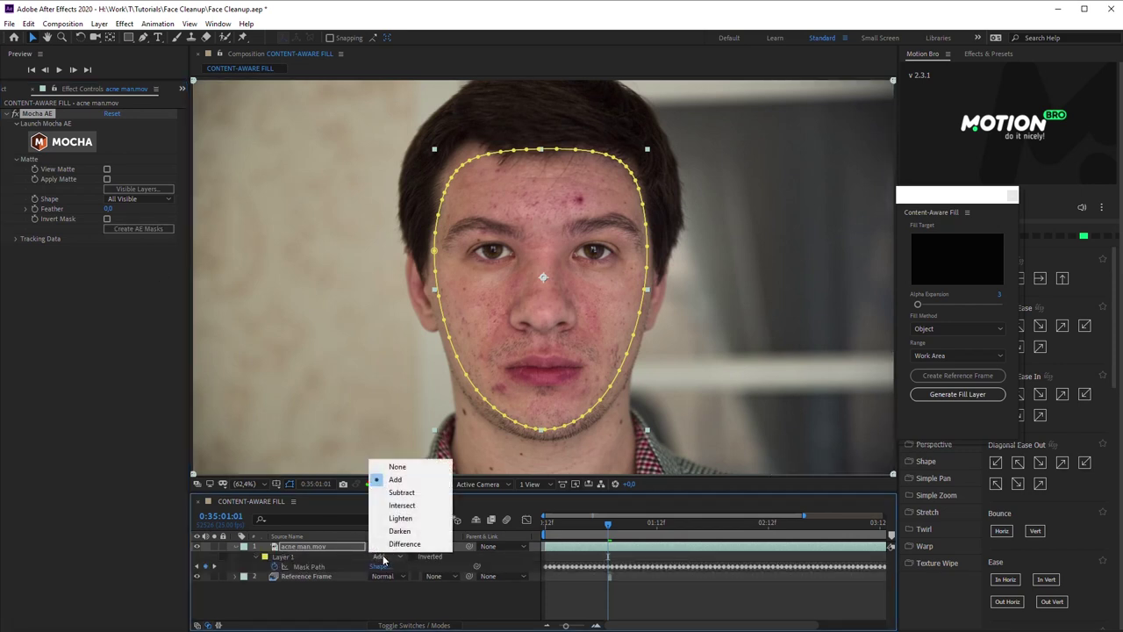
left_click(402, 493)
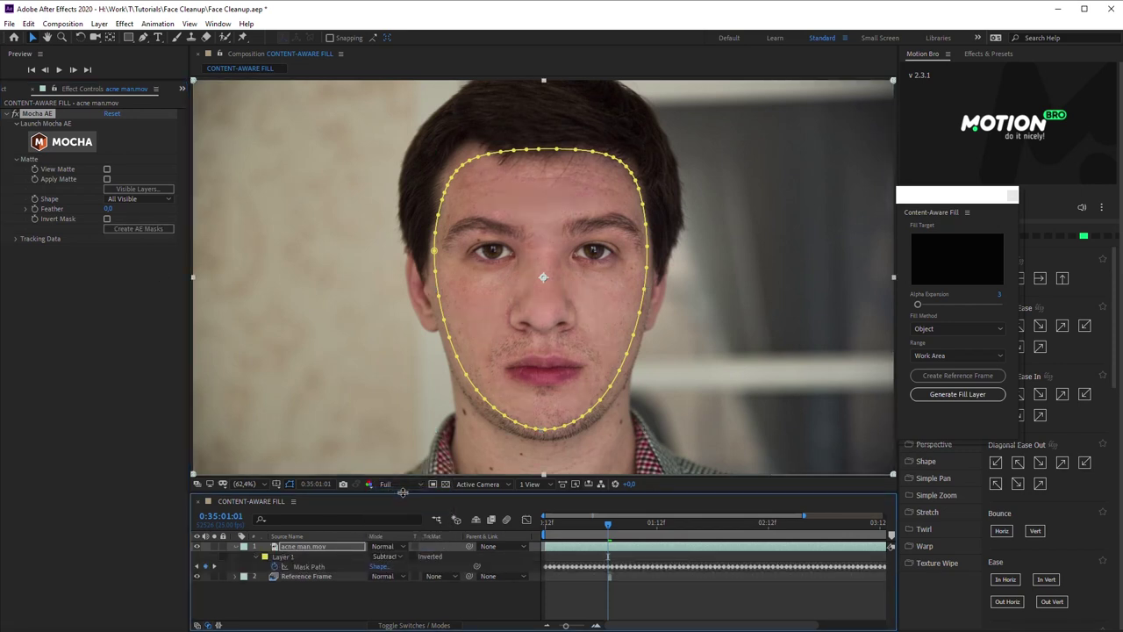
Generate a content-aware fill layer using the Surface fill method
left_click(957, 329)
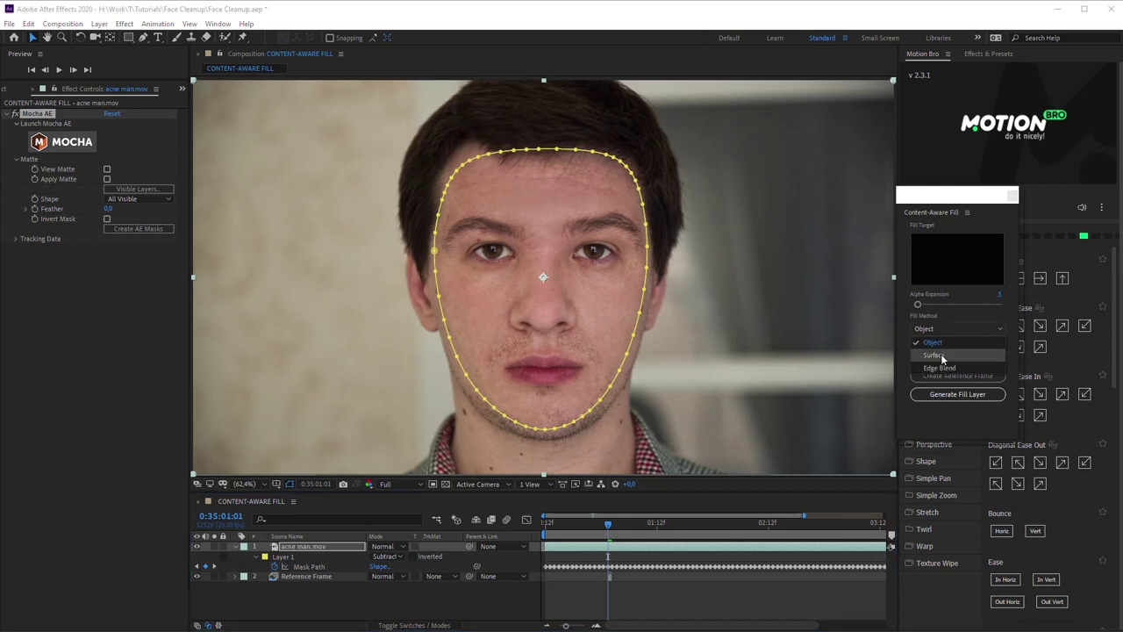
left_click(942, 355)
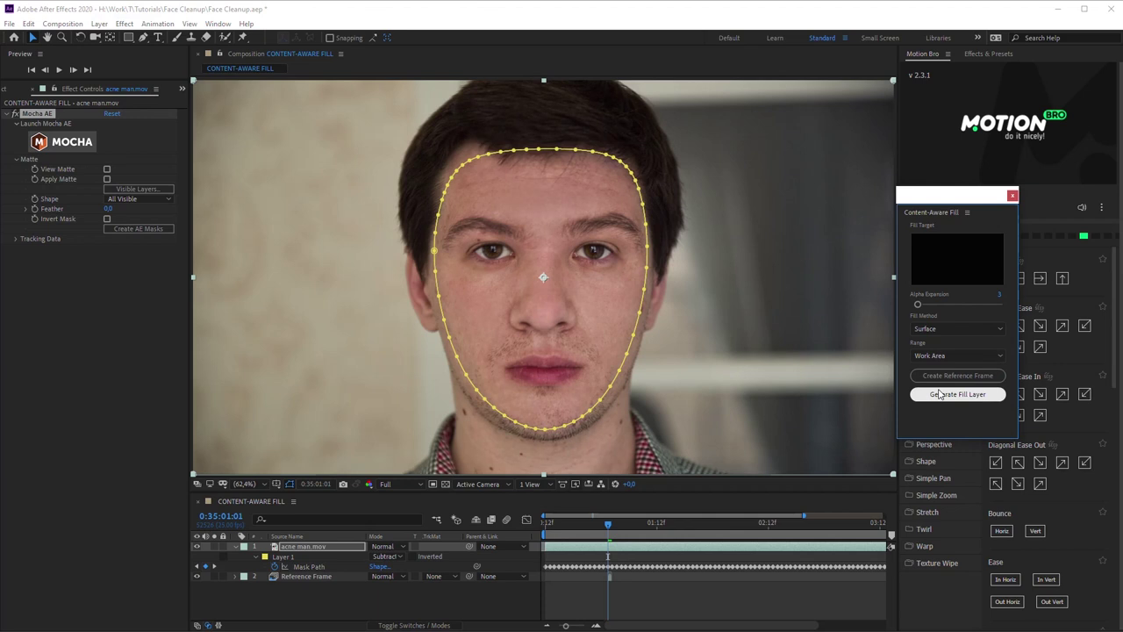
left_click(939, 394)
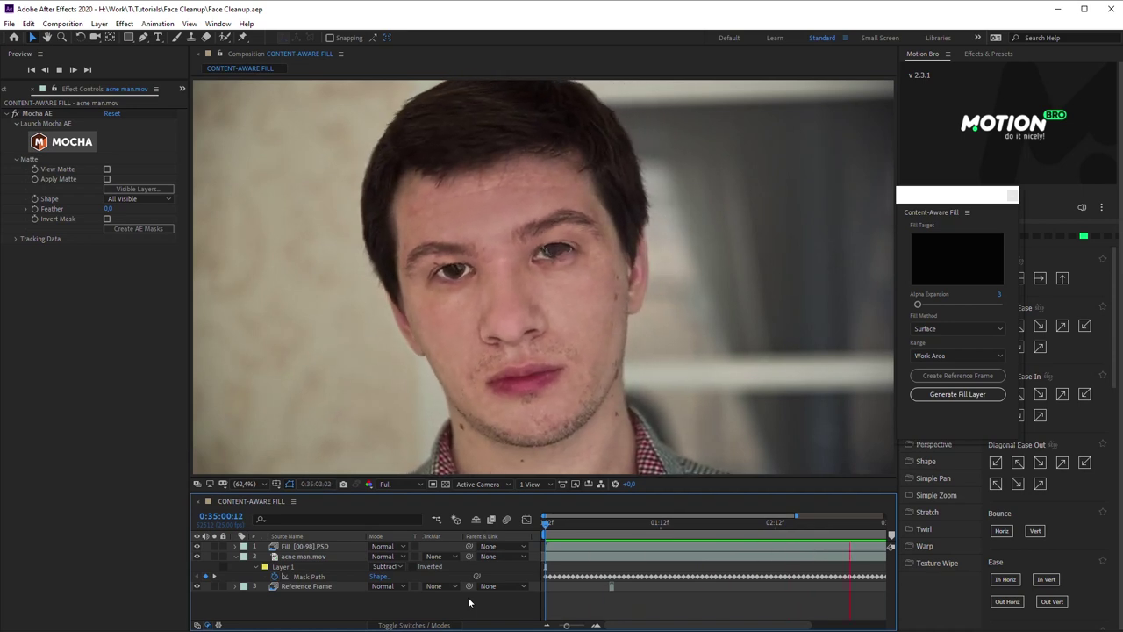
Stop playback and move acne man.mov above the Fill [00-98].PSD layer
key("space")
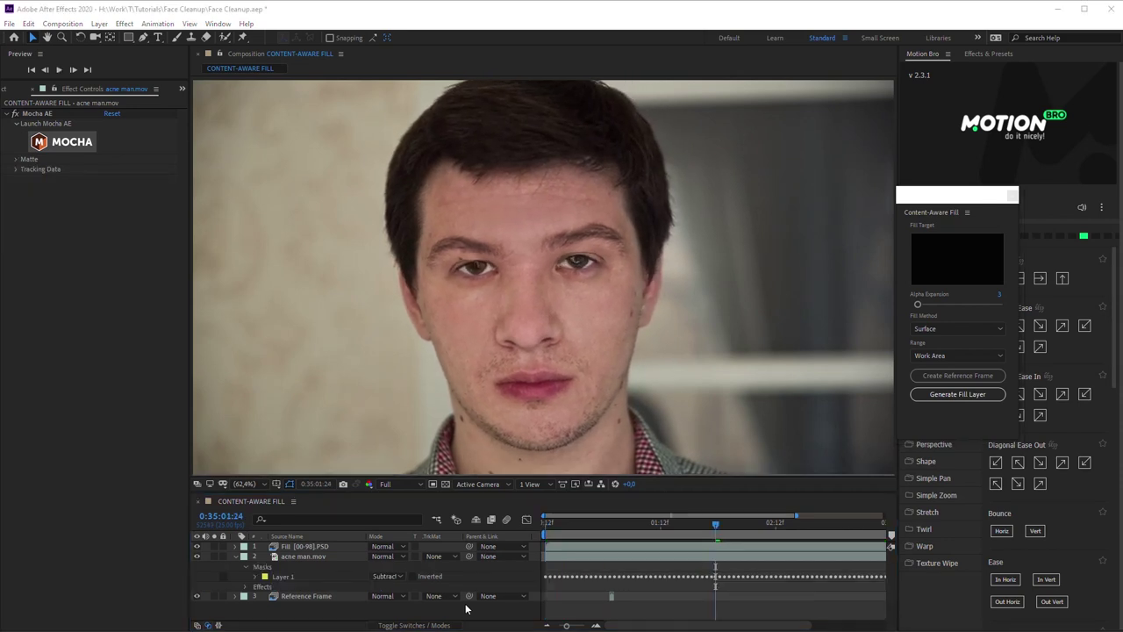
left_click(325, 556)
left_click_drag(324, 547, 325, 547)
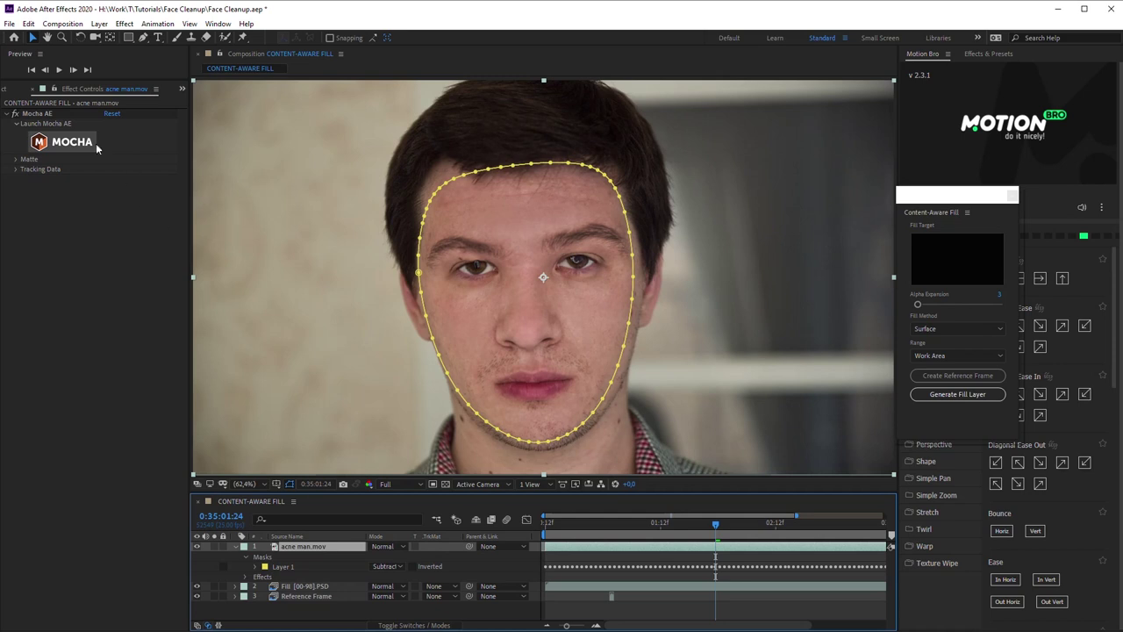
Open the footage in Mocha and delete the old face shape Layer 1
left_click(93, 145)
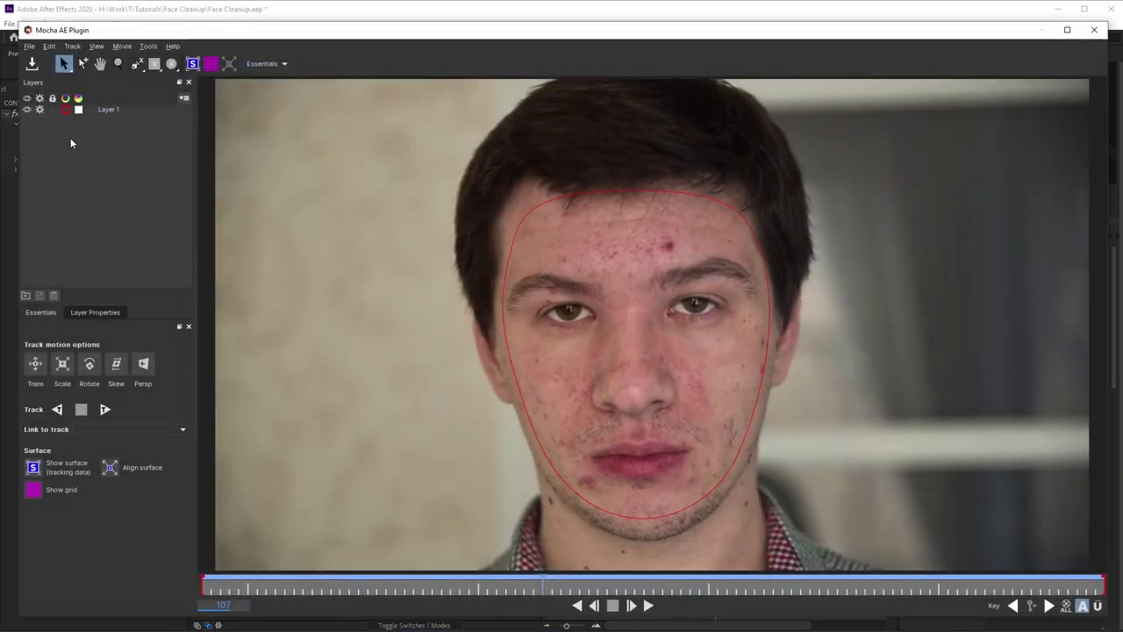
left_click(104, 110)
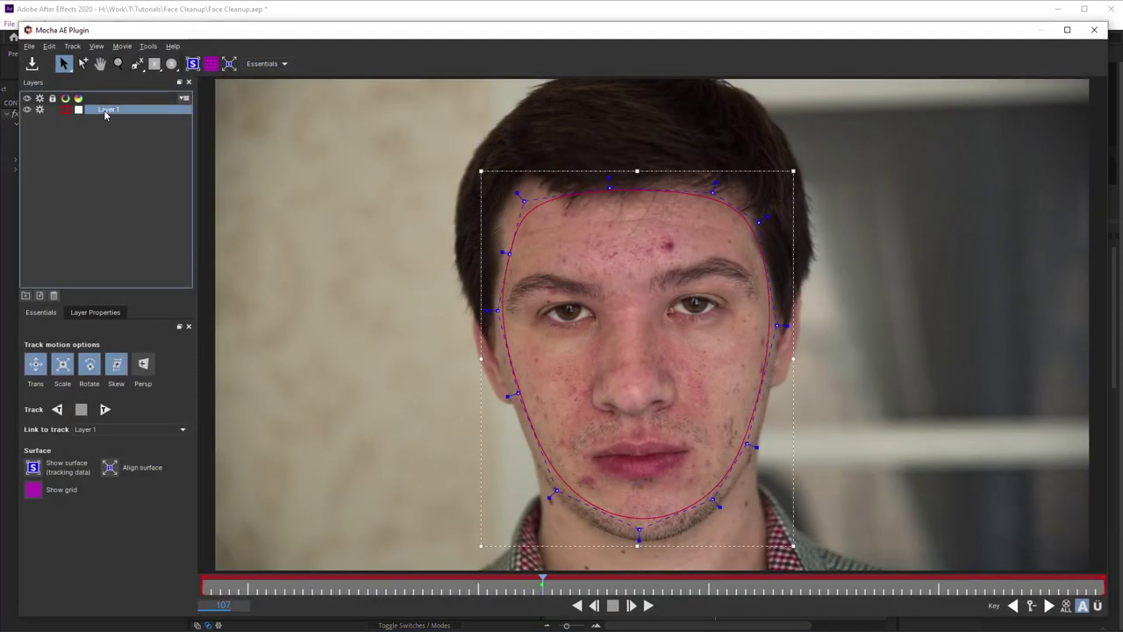
key("Delete")
Draw a closed X-spline around both eyebrows and eyes, across the nose bridge
left_click(137, 67)
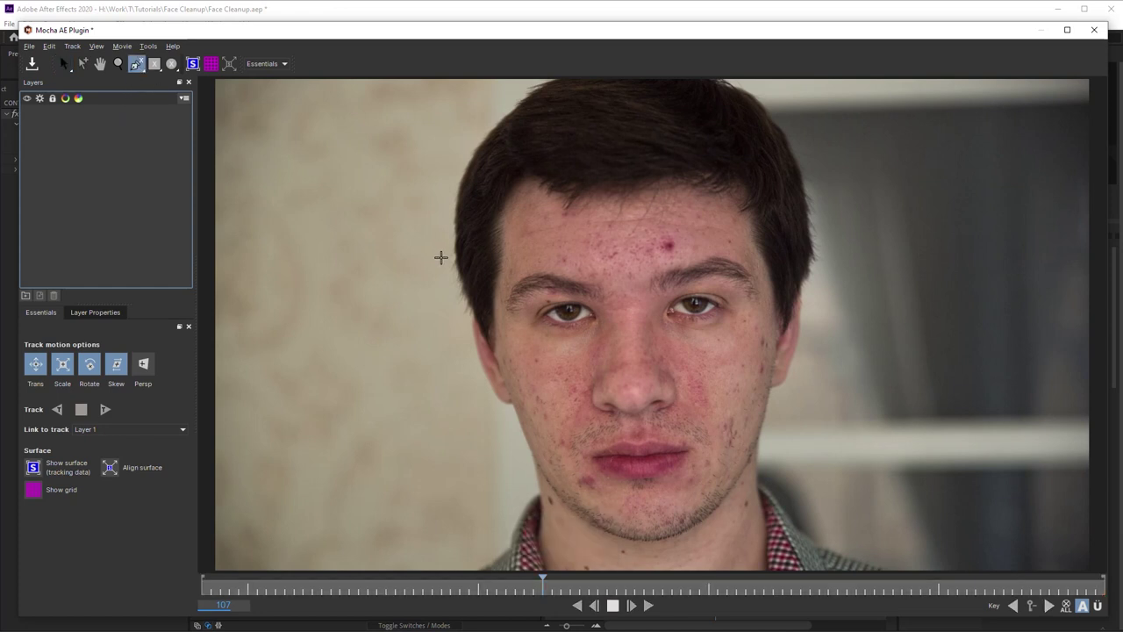
left_click(499, 299)
left_click(524, 264)
left_click(570, 269)
left_click(612, 290)
left_click(641, 281)
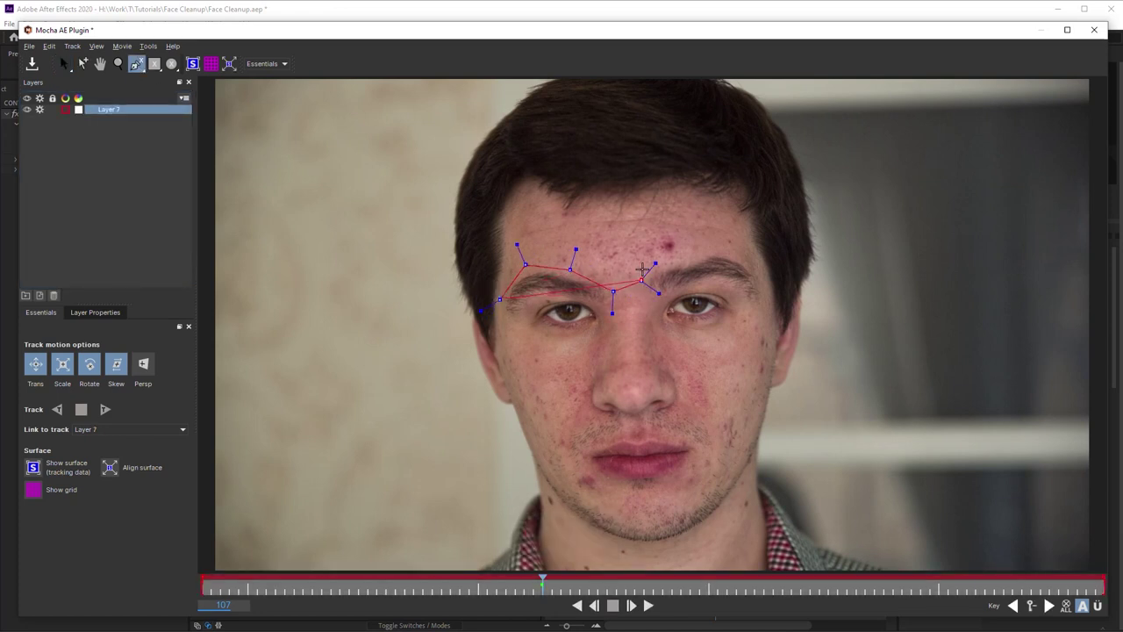
left_click(675, 261)
left_click(718, 250)
left_click(744, 254)
left_click(759, 303)
left_click(741, 338)
left_click(688, 353)
left_click(652, 328)
left_click(592, 334)
left_click(560, 355)
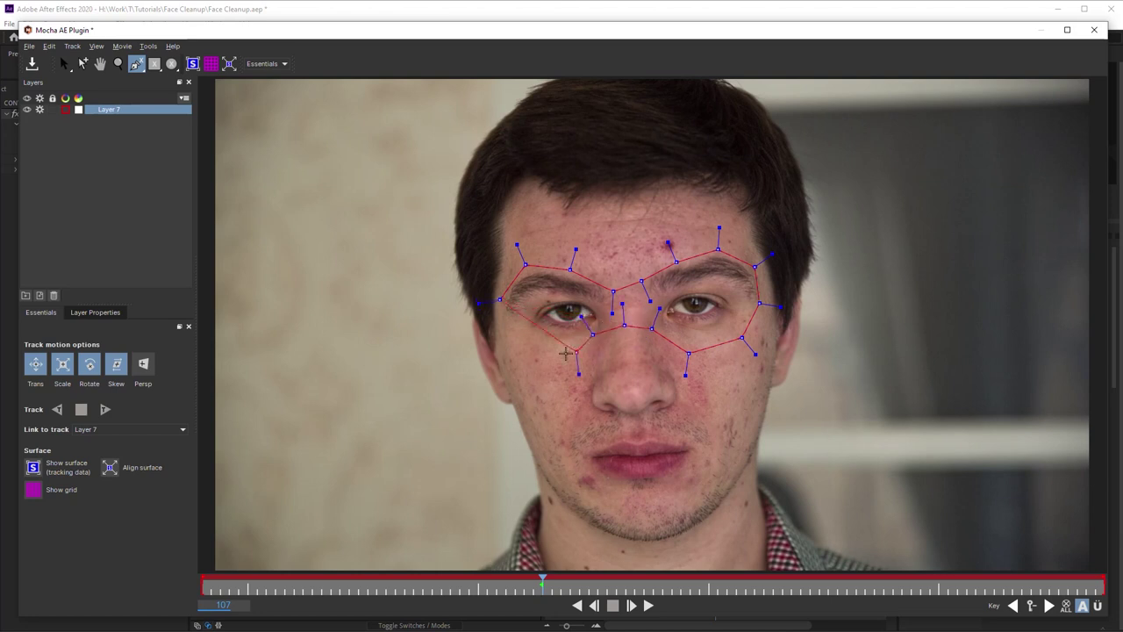
right_click(508, 337)
key("s")
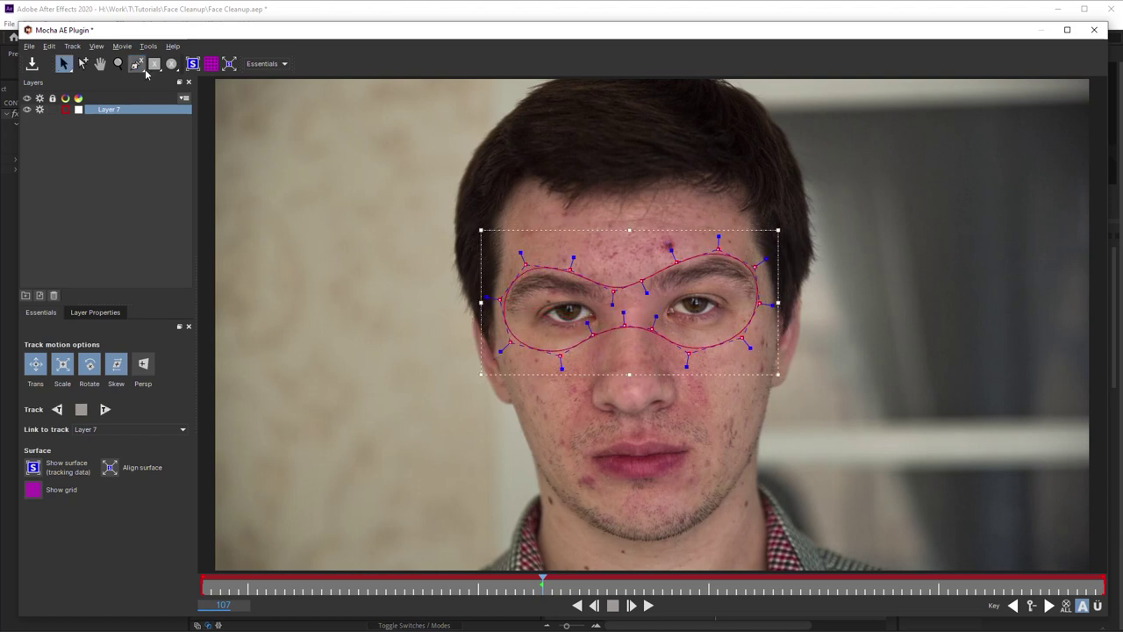
Draw a closed X-spline shape around the nose
left_click(136, 64)
left_click(585, 395)
left_click(602, 418)
left_click(644, 421)
left_click(679, 408)
left_click(654, 382)
left_click(614, 383)
right_click(599, 386)
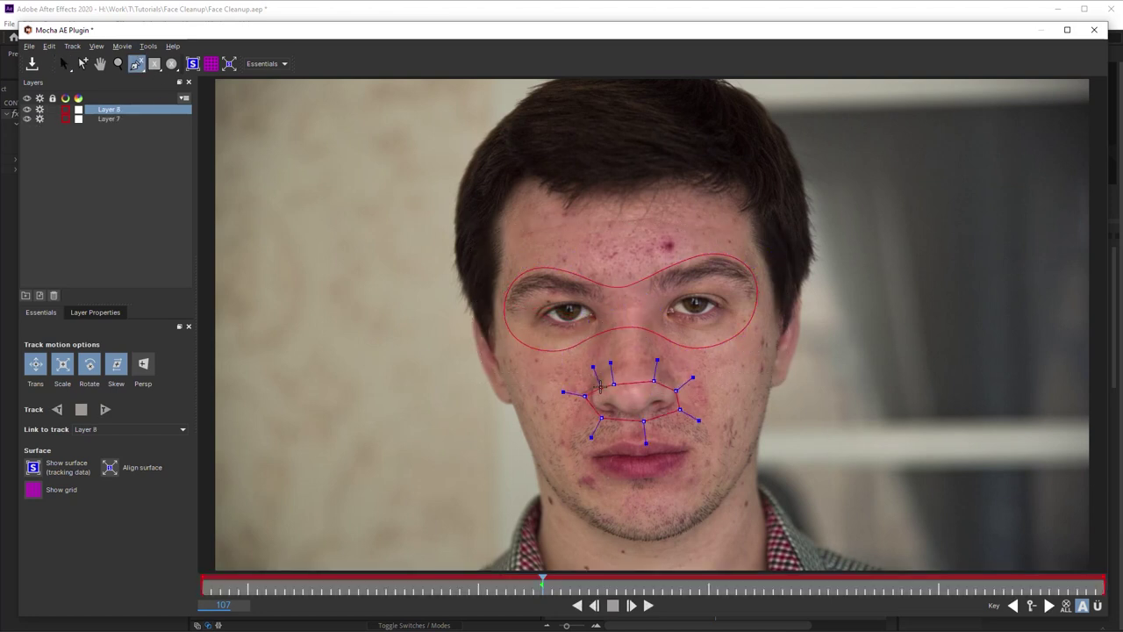
key("s")
Outline the mouth with a closed X-spline, track the shapes forward, and close Mocha
left_click(136, 63)
left_click(581, 458)
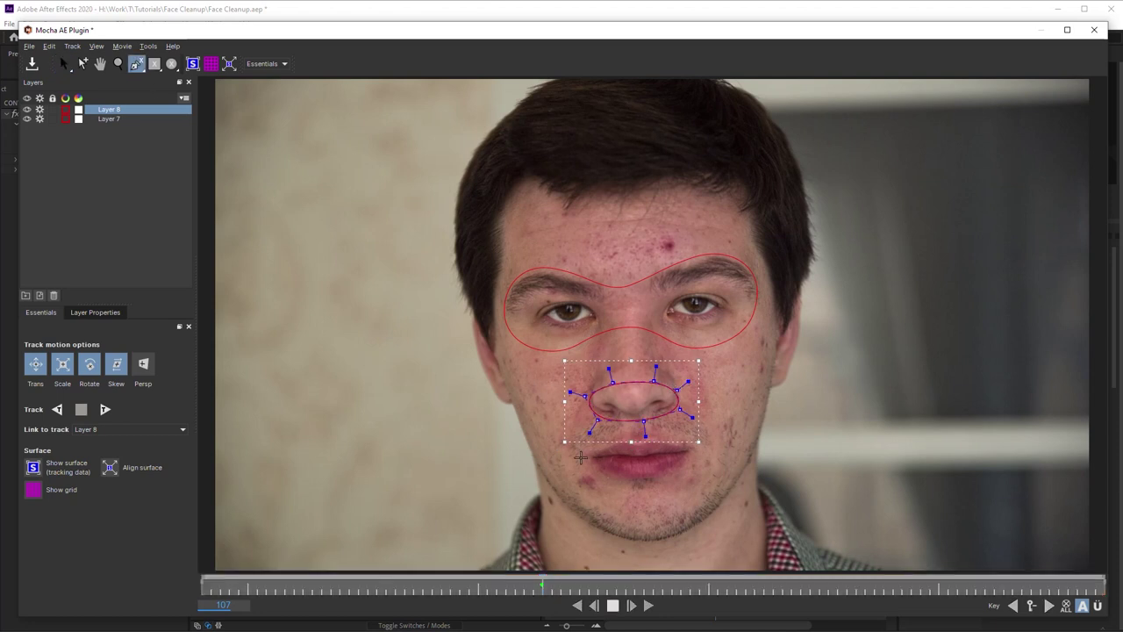
left_click(593, 477)
left_click(630, 495)
left_click(680, 483)
left_click(699, 457)
left_click(693, 437)
left_click(638, 434)
right_click(625, 435)
key("s")
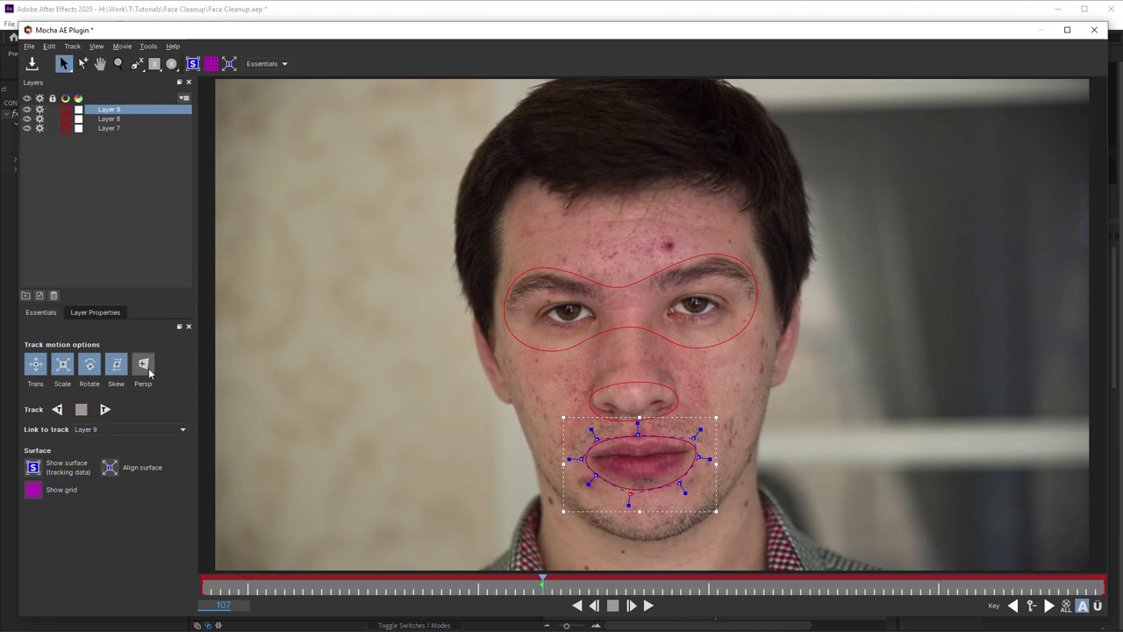
left_click(105, 408)
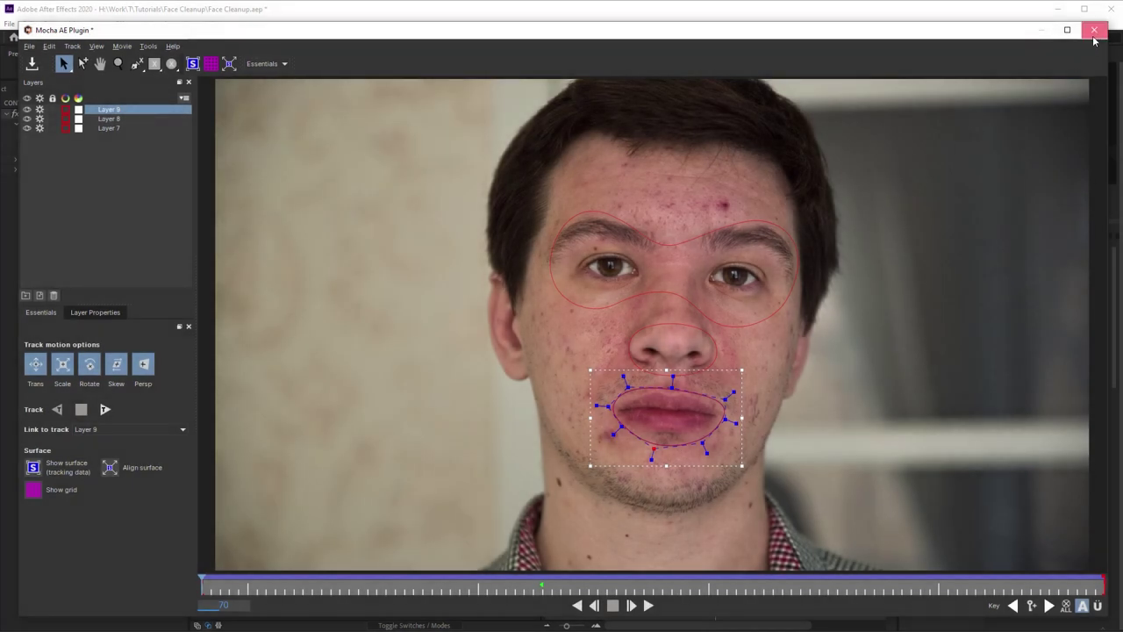
left_click(1093, 33)
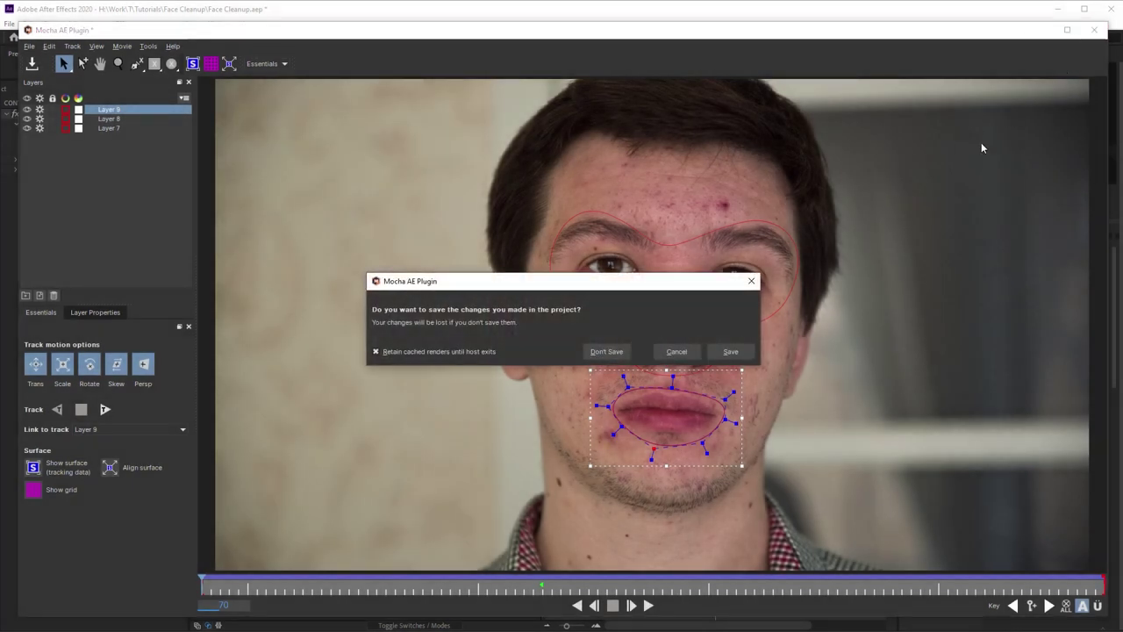
Save the Mocha shapes and create AE masks for the eyes, nose and mouth
left_click(730, 351)
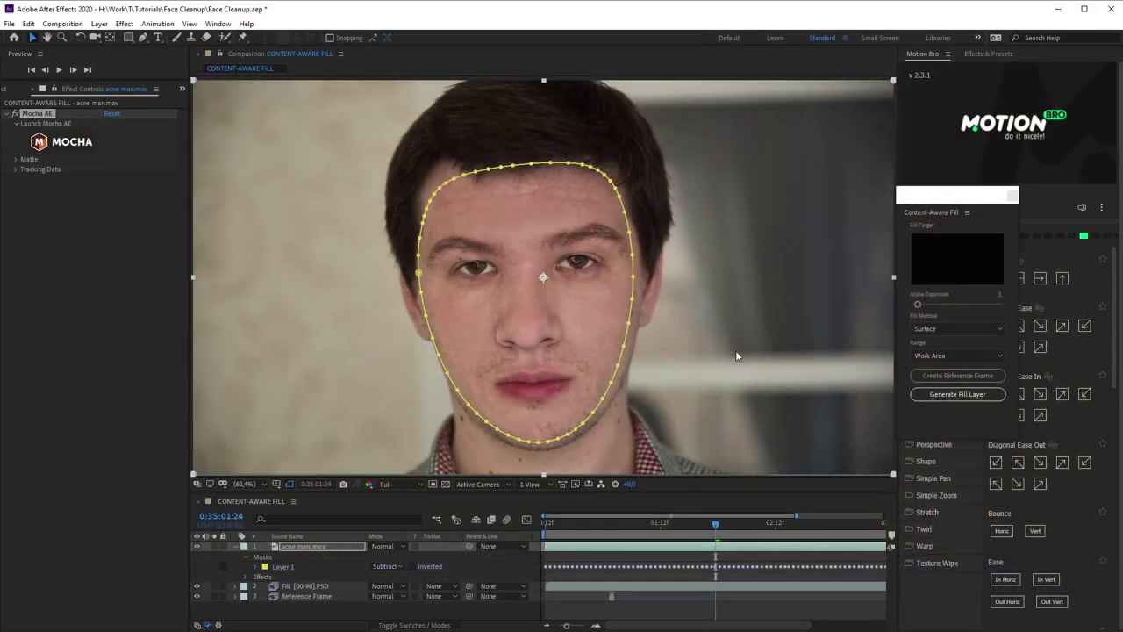
left_click(15, 159)
left_click(137, 229)
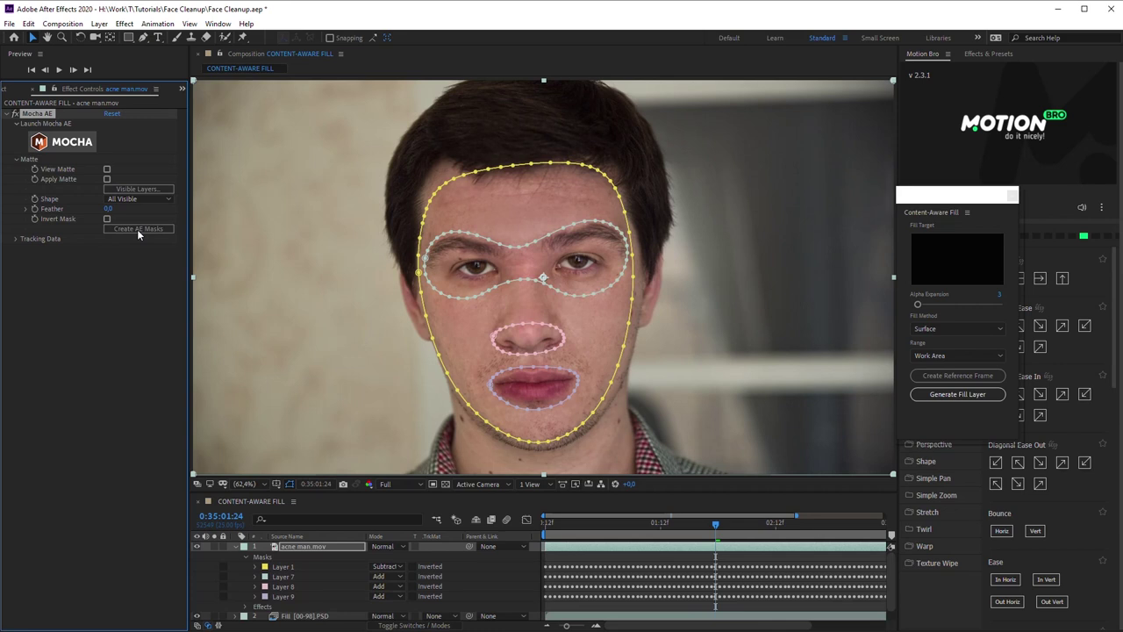
Reveal the mask properties and feather the masks by 26 px
left_click(301, 575)
key("m")
key("m")
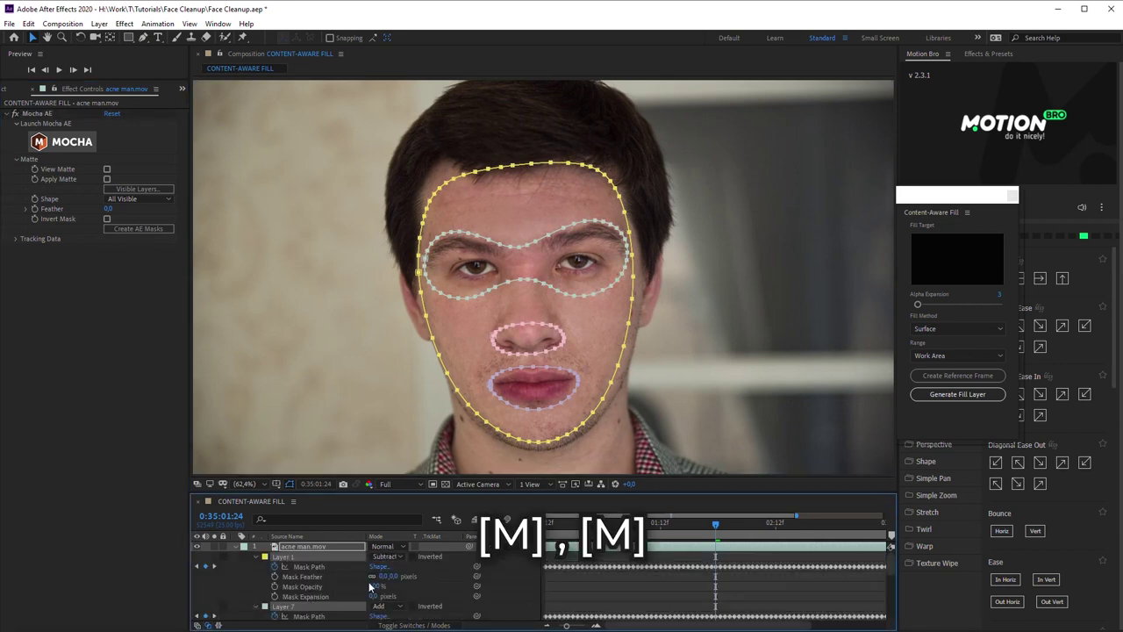
left_click_drag(373, 493, 374, 423)
key("slash")
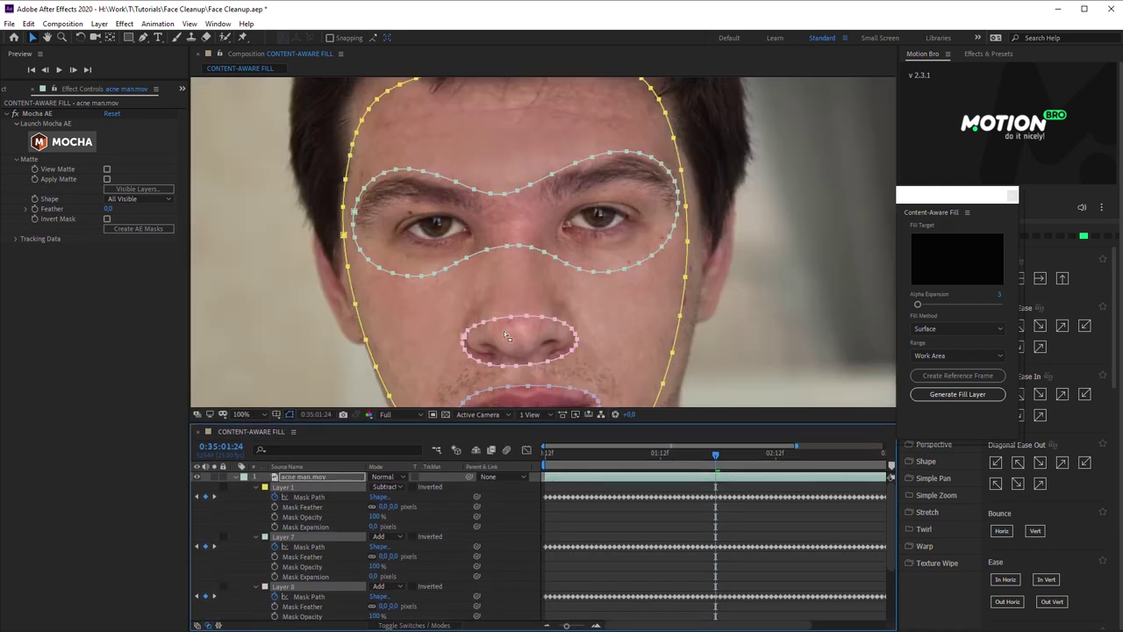
left_click_drag(384, 509, 363, 529)
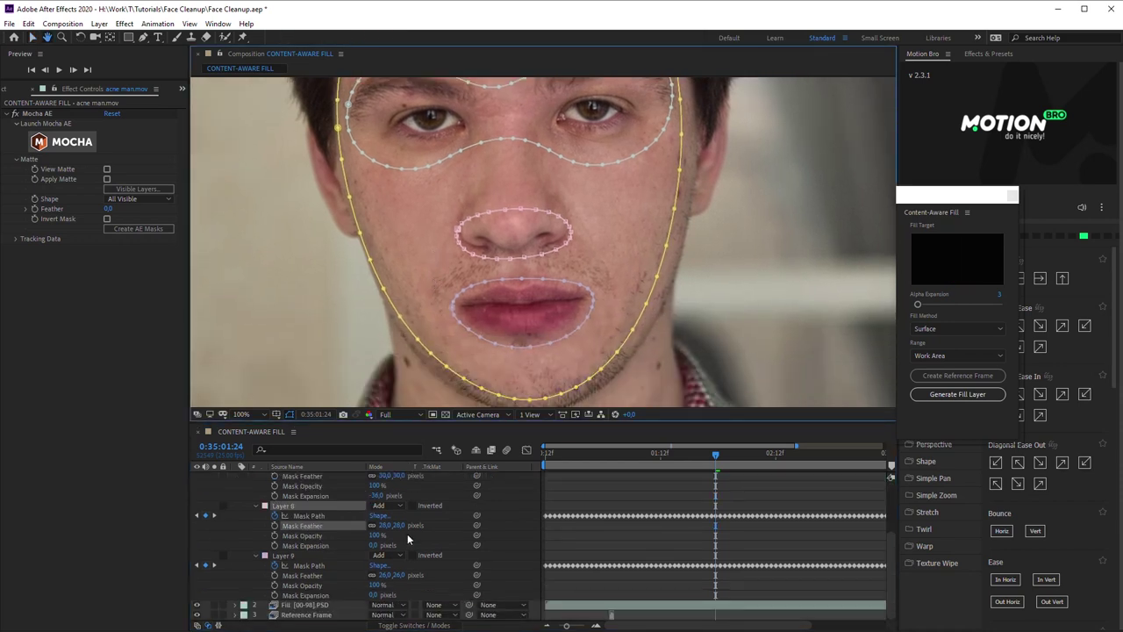
key("v")
scroll(350, 526, "up", 5)
Collapse the mask properties, jump to frame 0:35:00:12, and deselect the layer to view the result
left_click(242, 477)
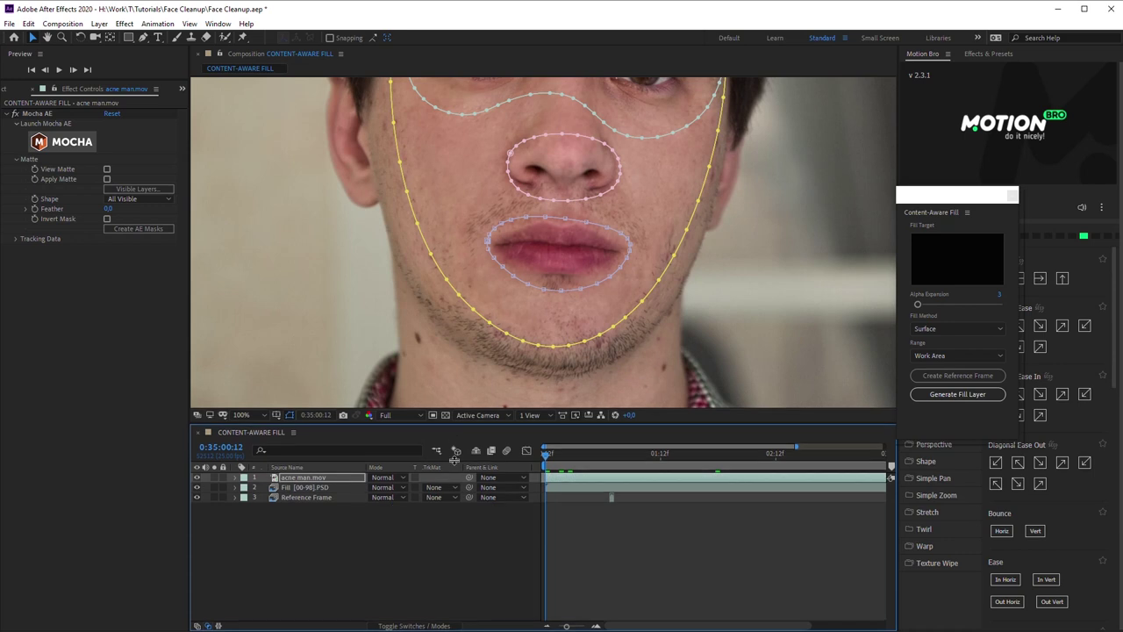
left_click_drag(526, 423, 451, 525)
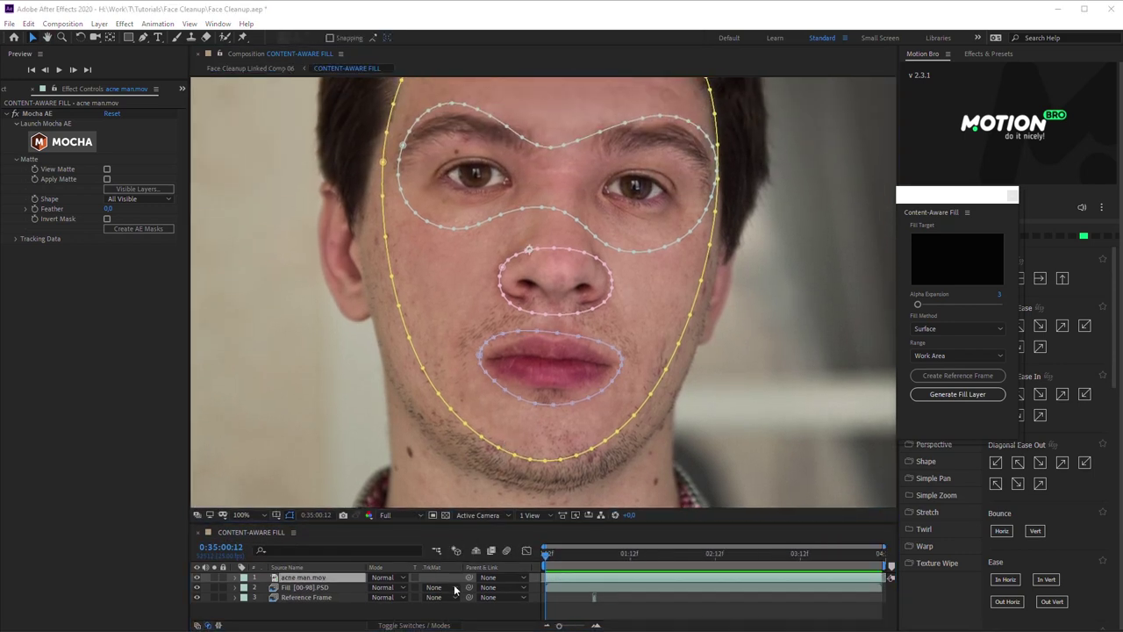
left_click(456, 610)
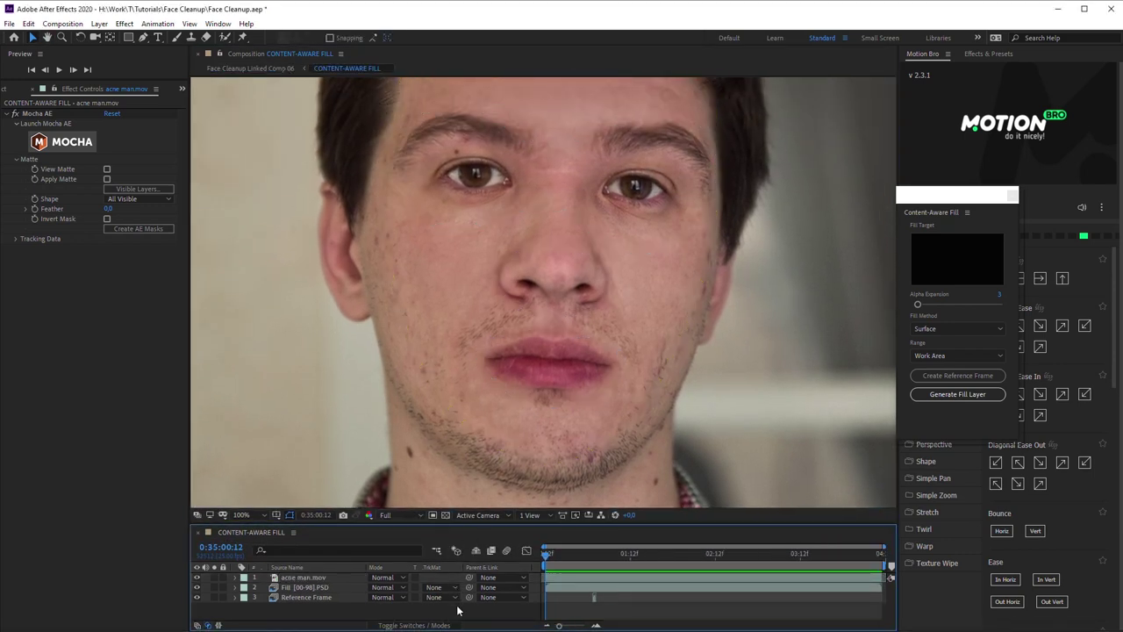